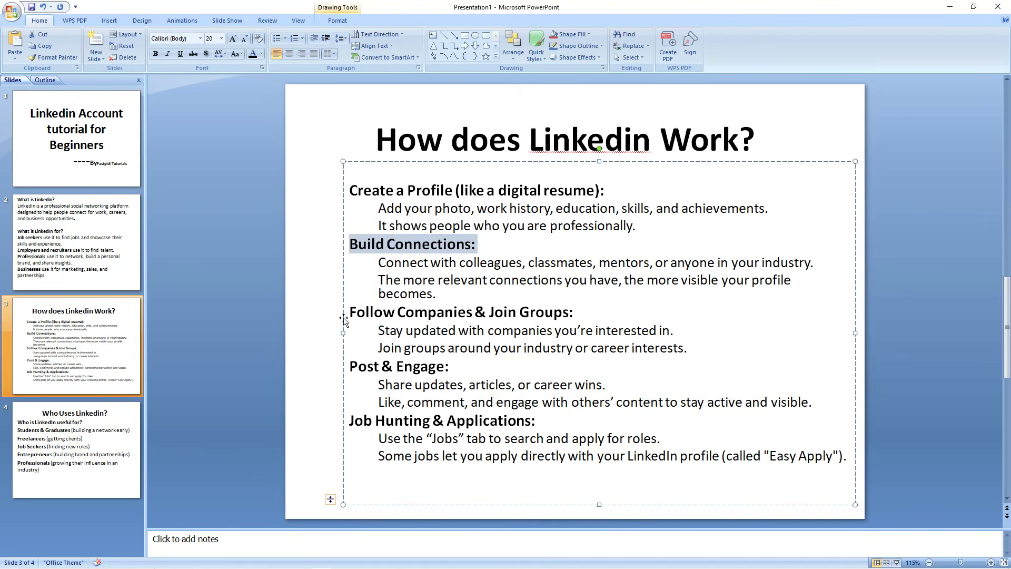
Highlight the Follow Companies & Join Groups and Post & Engage headings, then go to the second LinkedIn tab in Chrome
drag(350, 313, 602, 308)
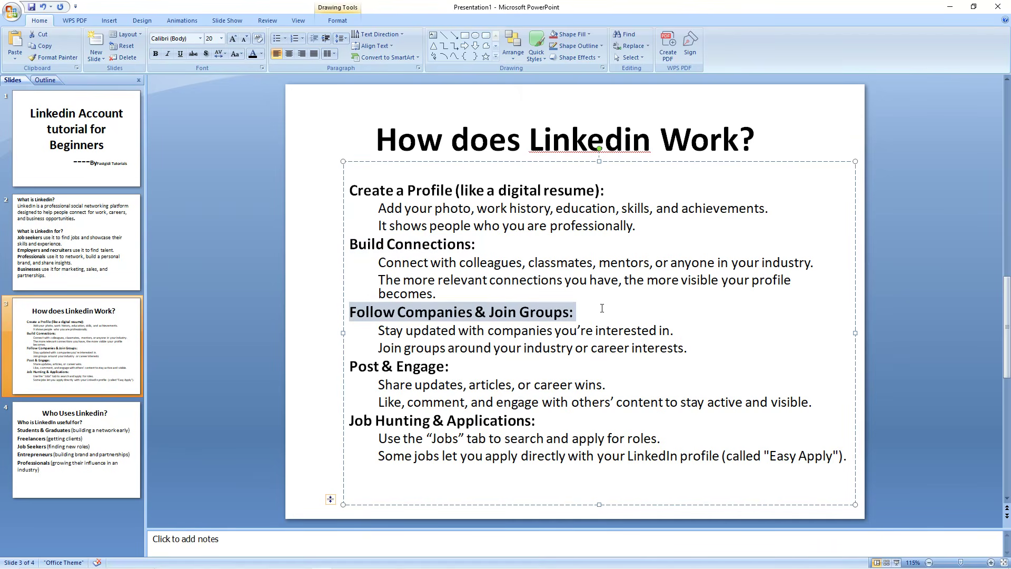
drag(351, 367, 439, 363)
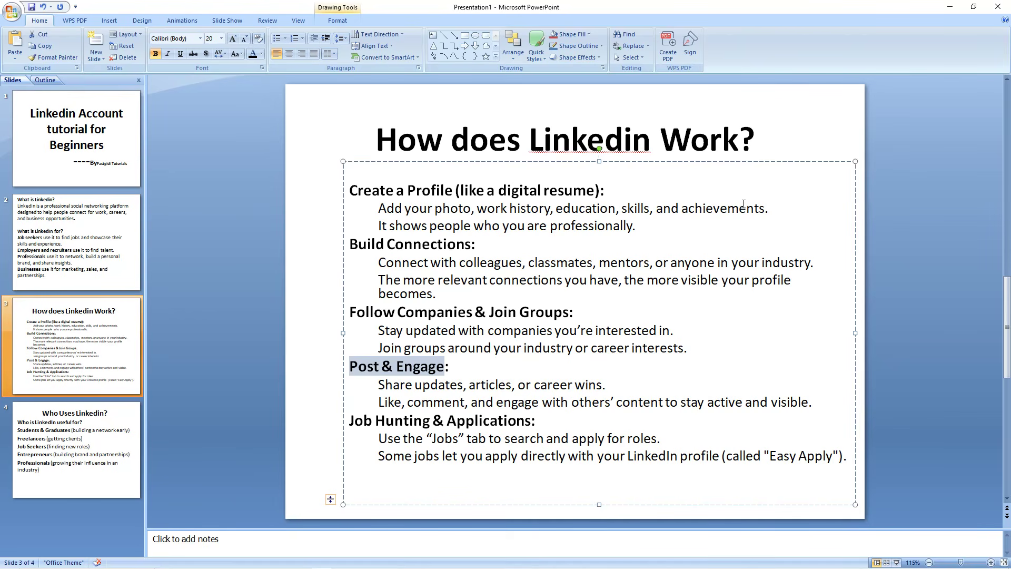
mouse_move(325, 567)
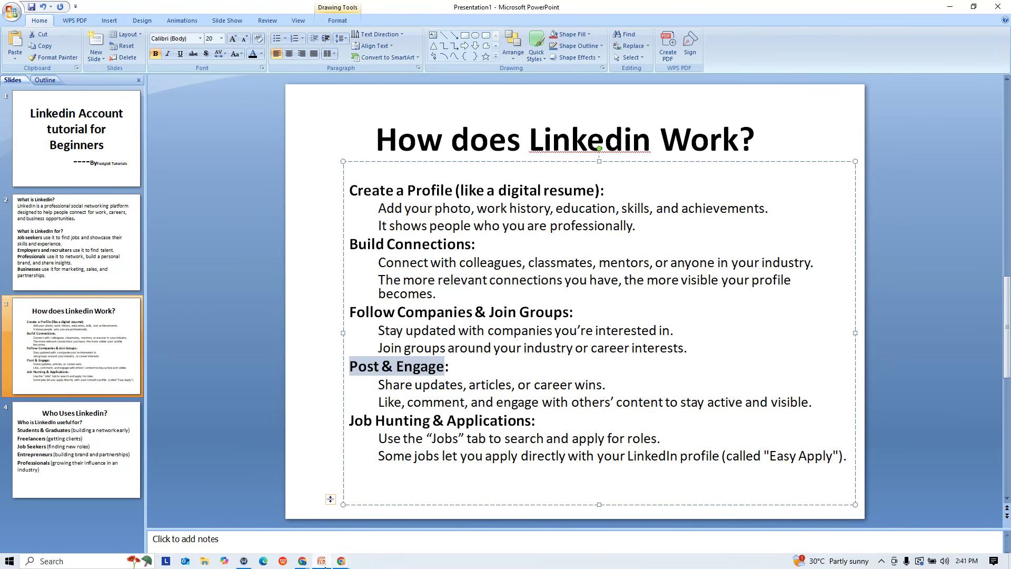
click(299, 504)
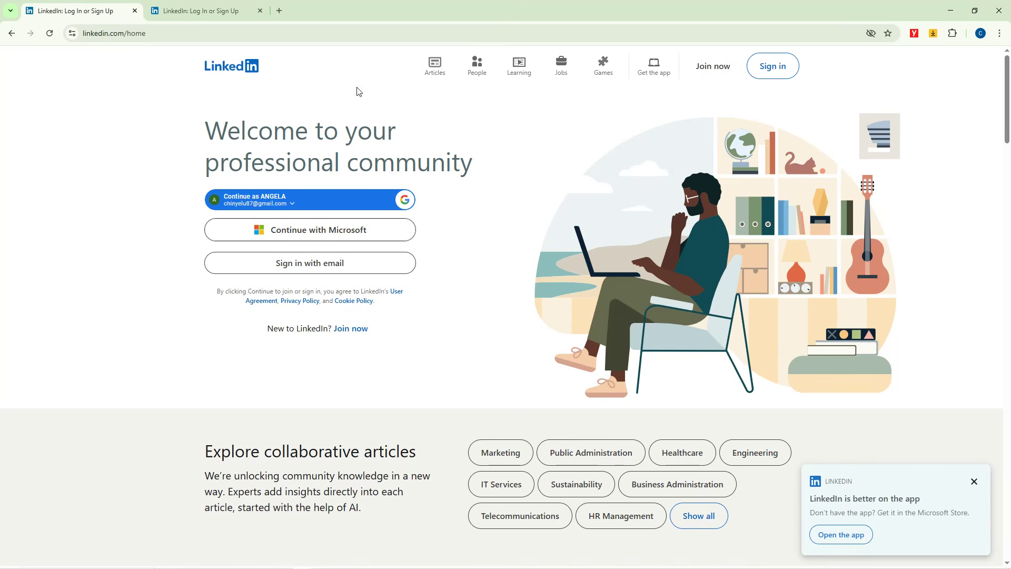
click(205, 8)
click(232, 29)
click(229, 32)
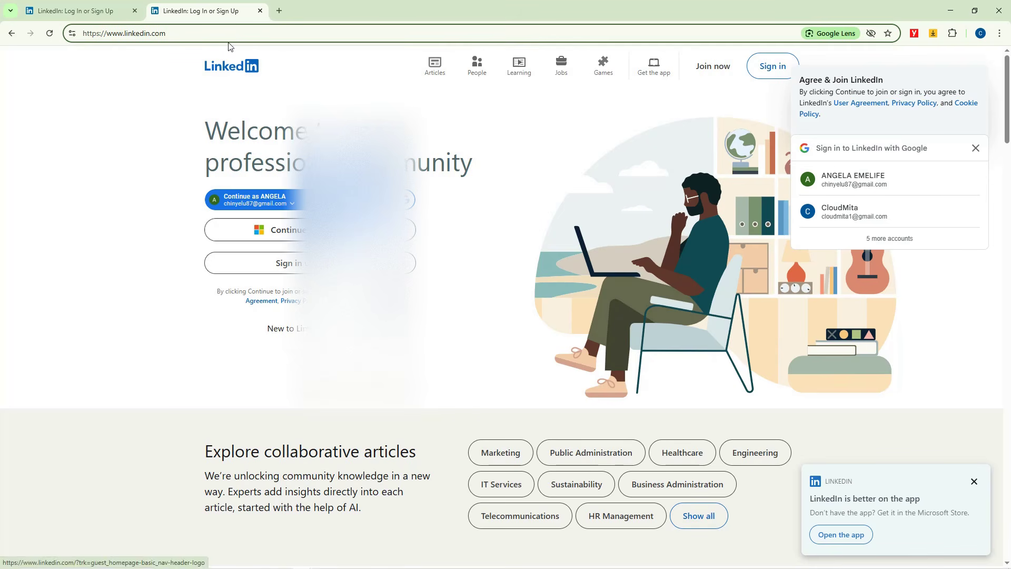
click(161, 48)
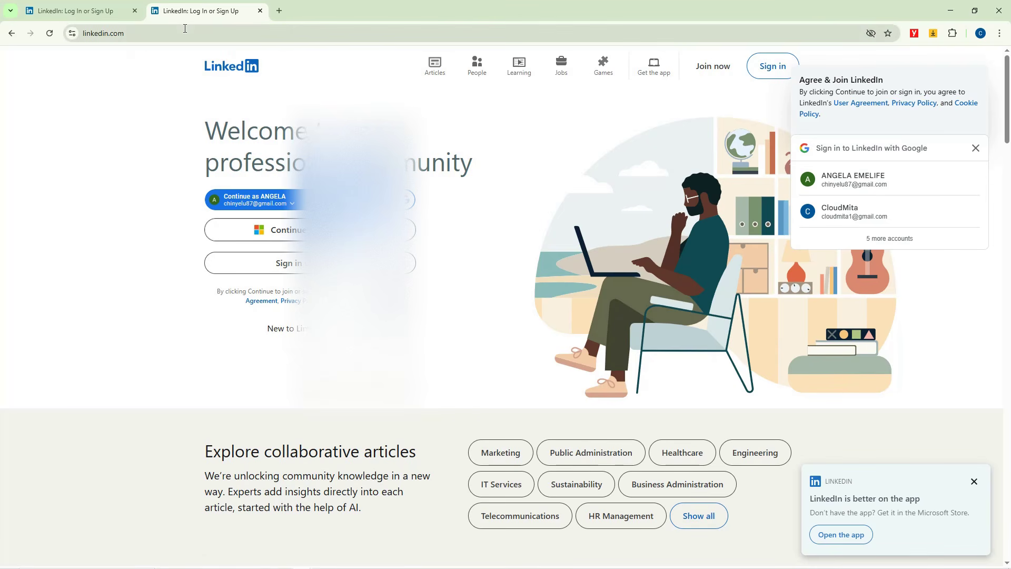
Join LinkedIn with Continue with Google, picking a different Google account in the chooser
click(975, 148)
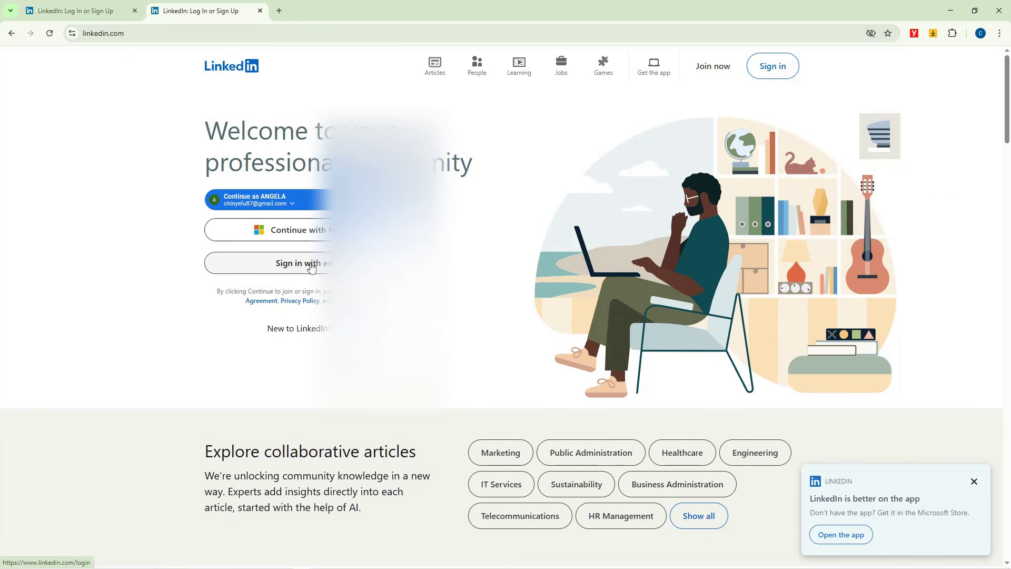
click(295, 204)
click(140, 285)
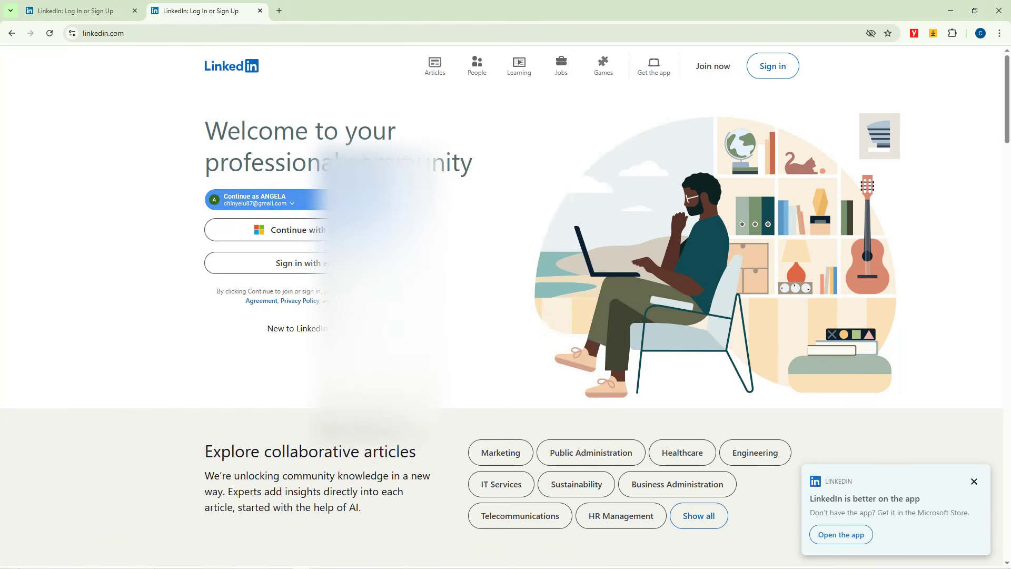
click(324, 207)
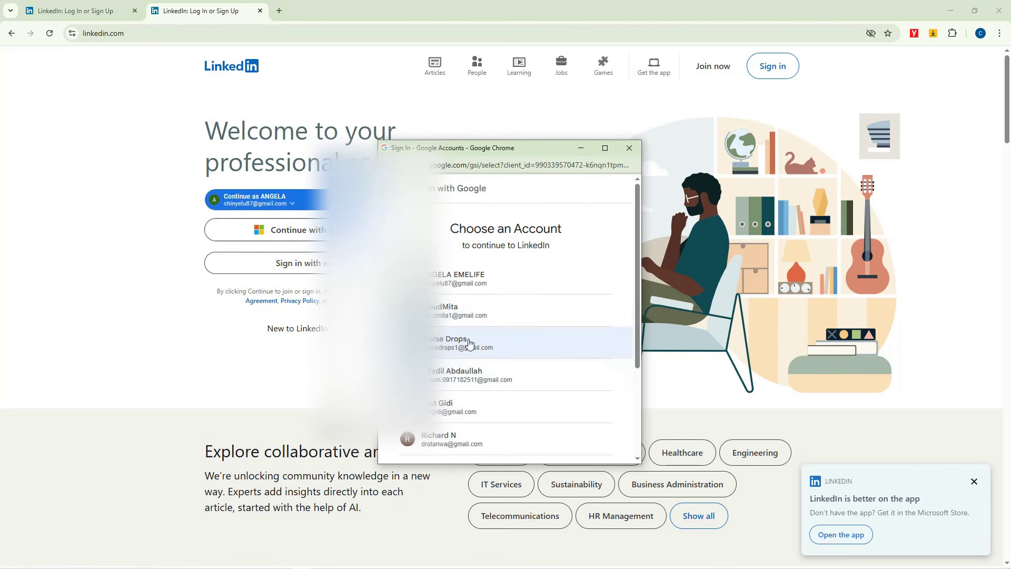
click(440, 345)
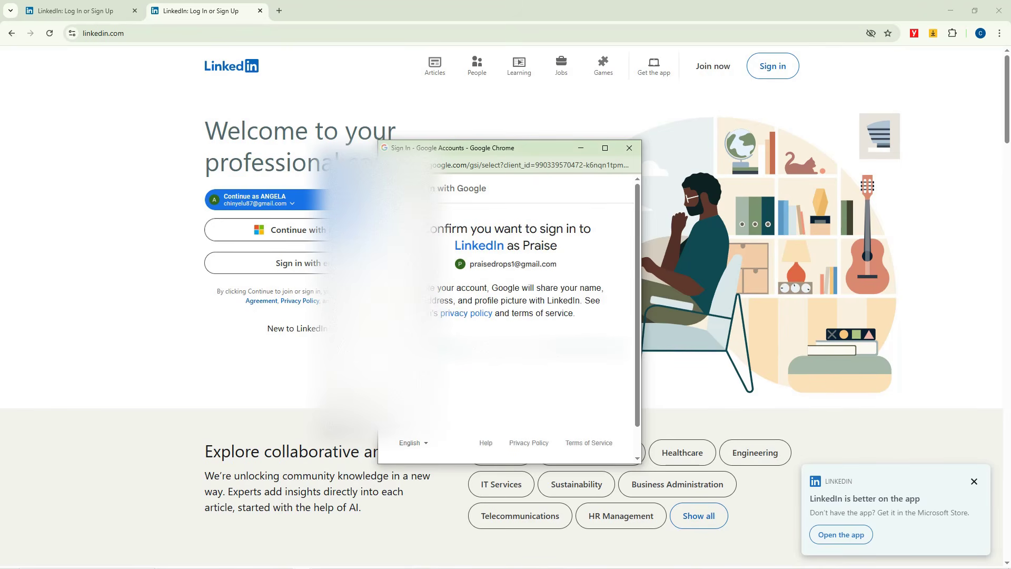
click(582, 348)
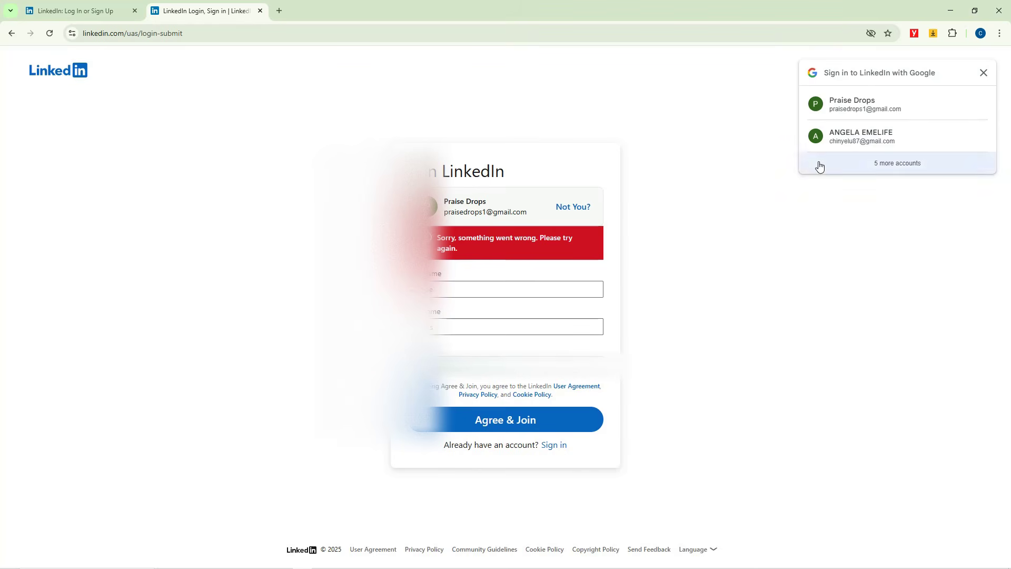
click(984, 74)
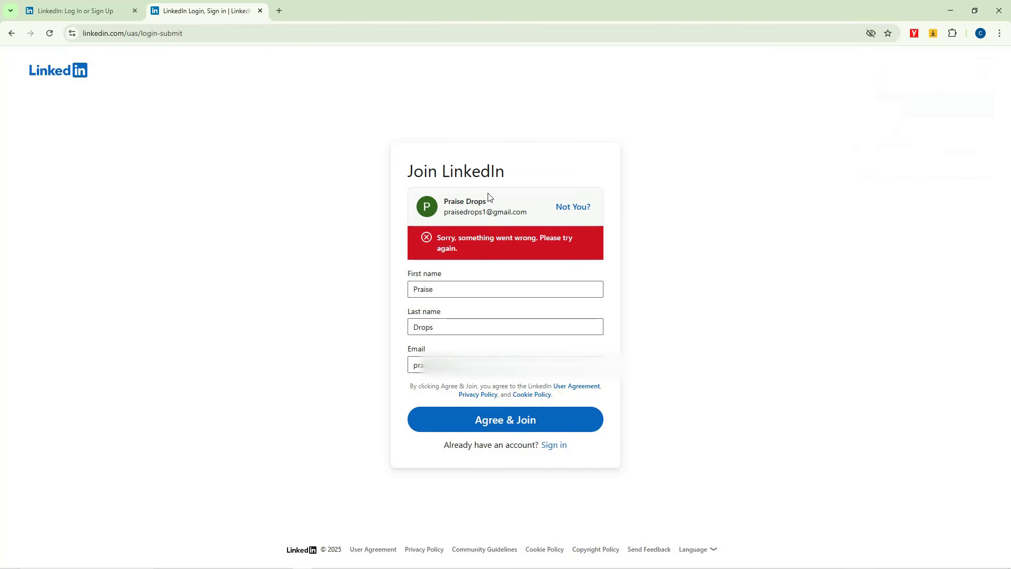
Overwrite the prefilled first and last name with the new user's name and choose Agree & Join
click(440, 289)
drag(441, 289, 383, 295)
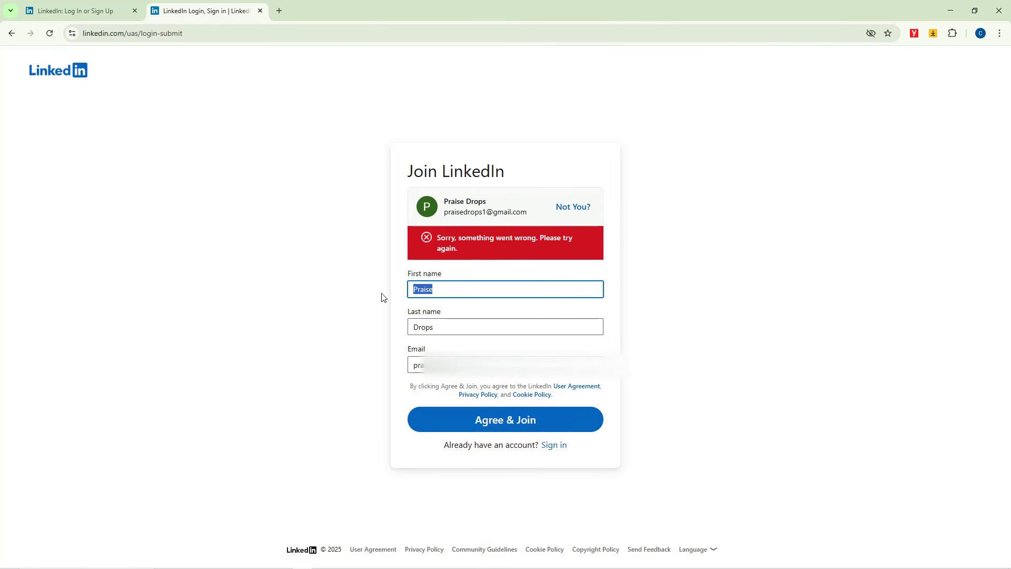
key(BackSpace)
drag(456, 332, 392, 337)
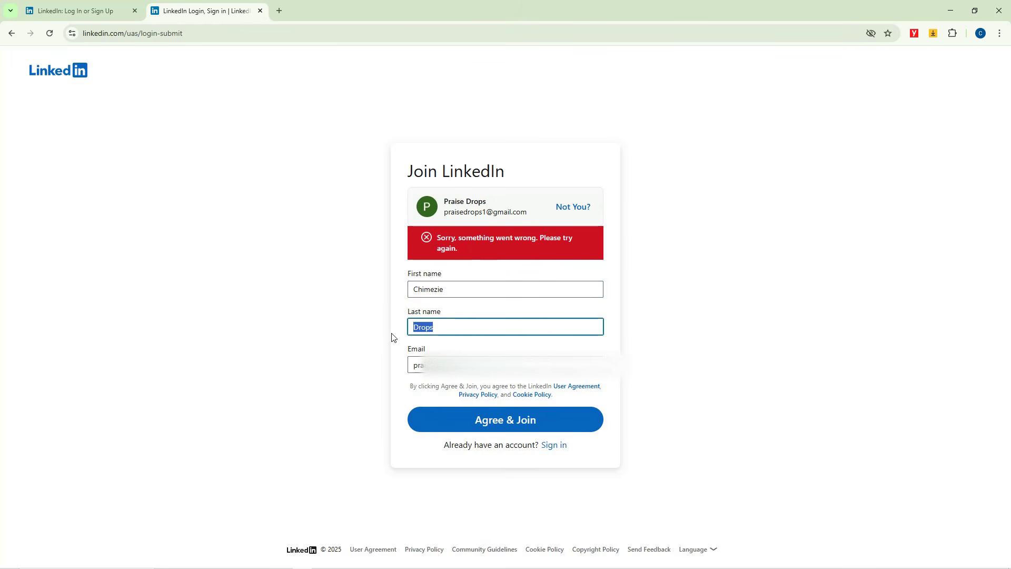
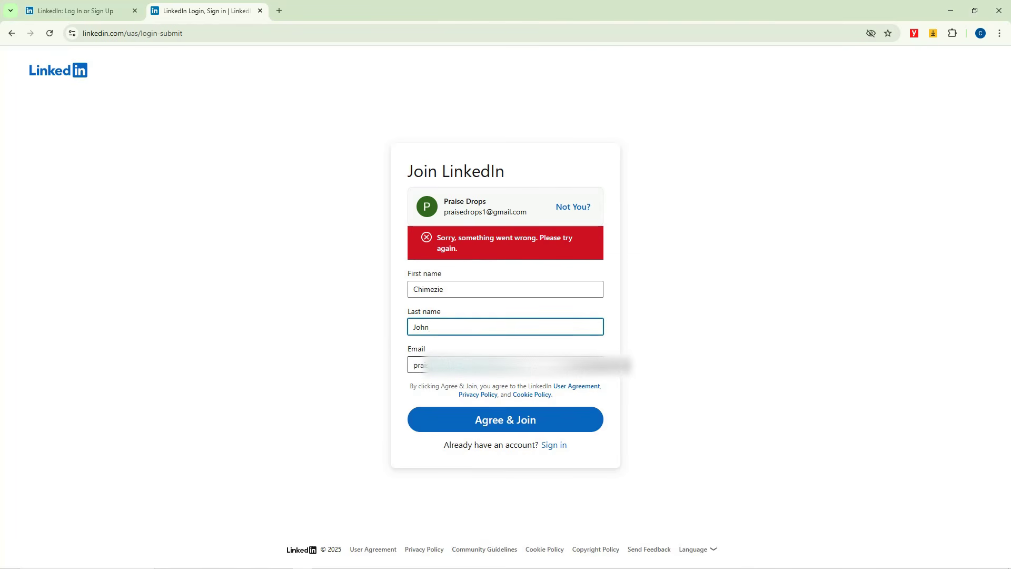
click(510, 421)
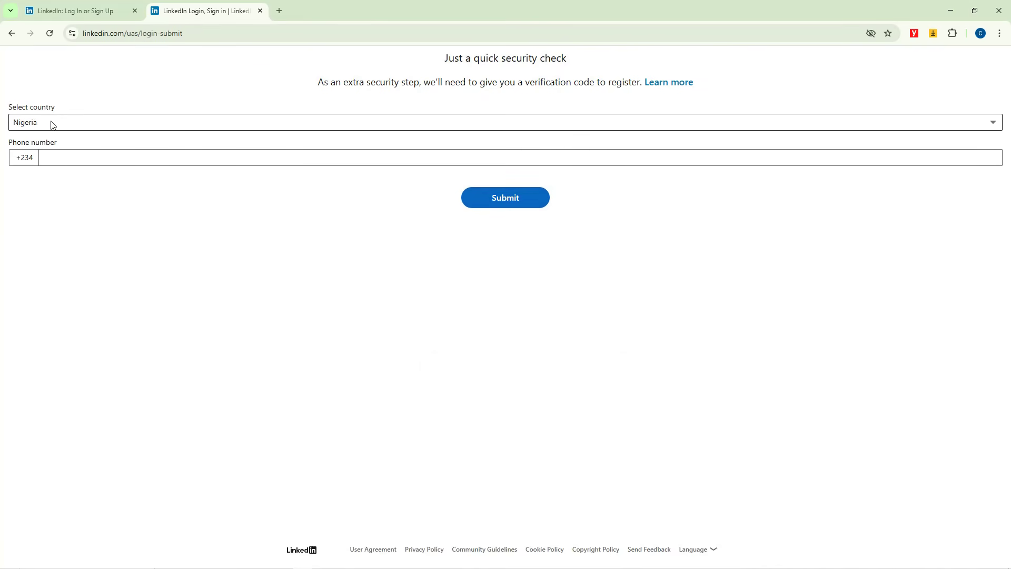
Enter the phone number on the security check and request a verification code
click(51, 156)
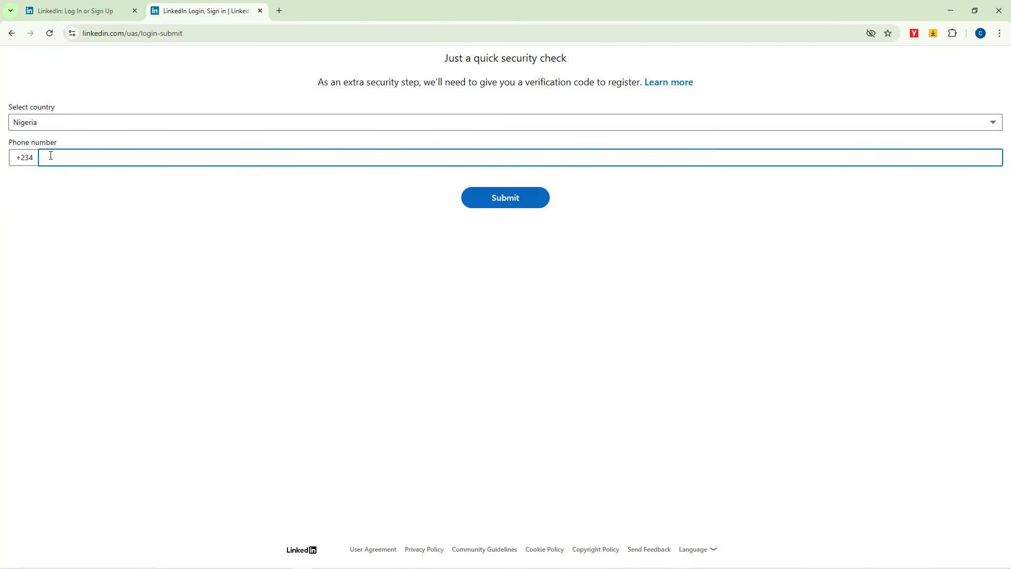
click(51, 156)
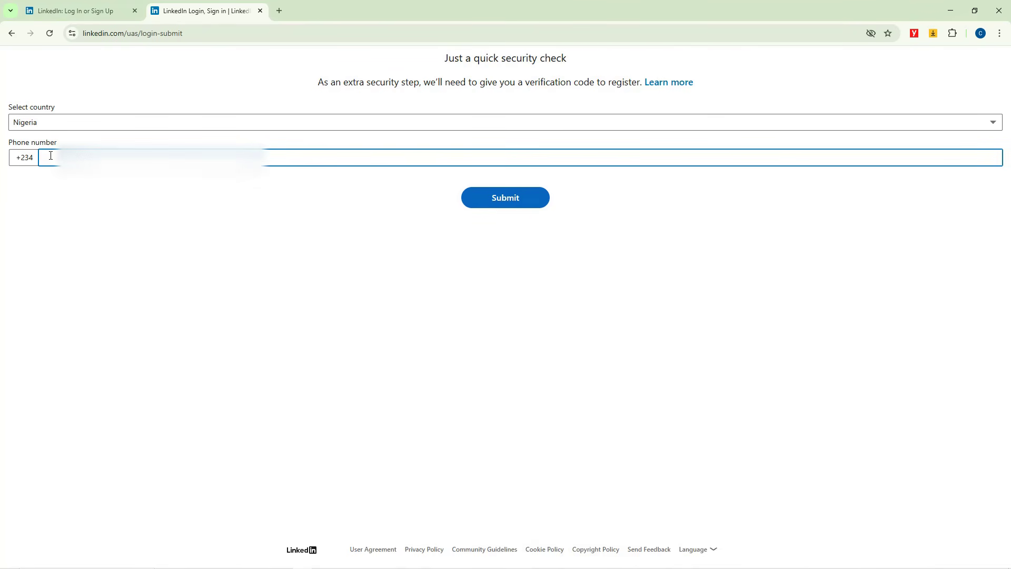
text(811)
click(504, 199)
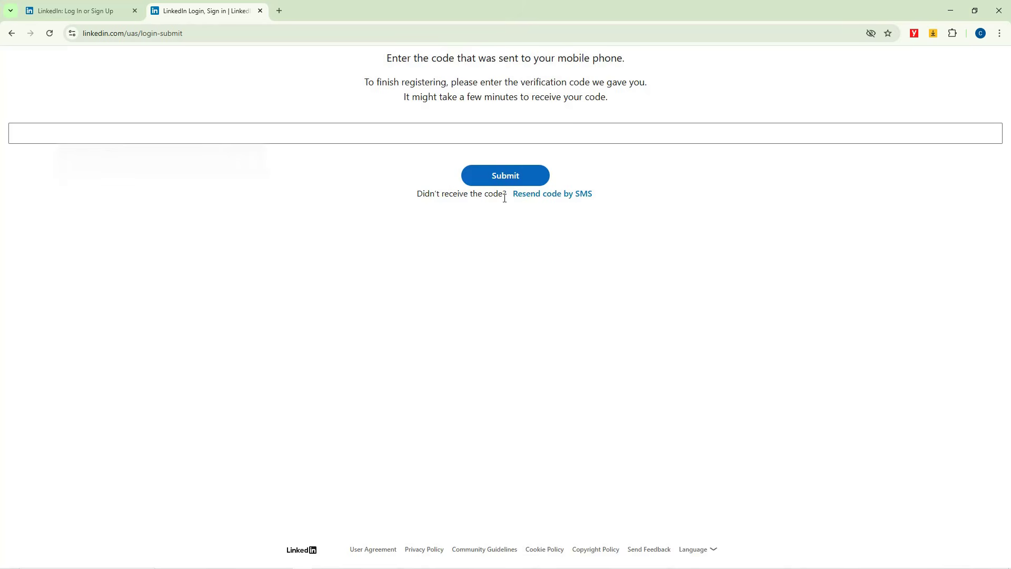
Enter the SMS verification code and submit it
click(395, 134)
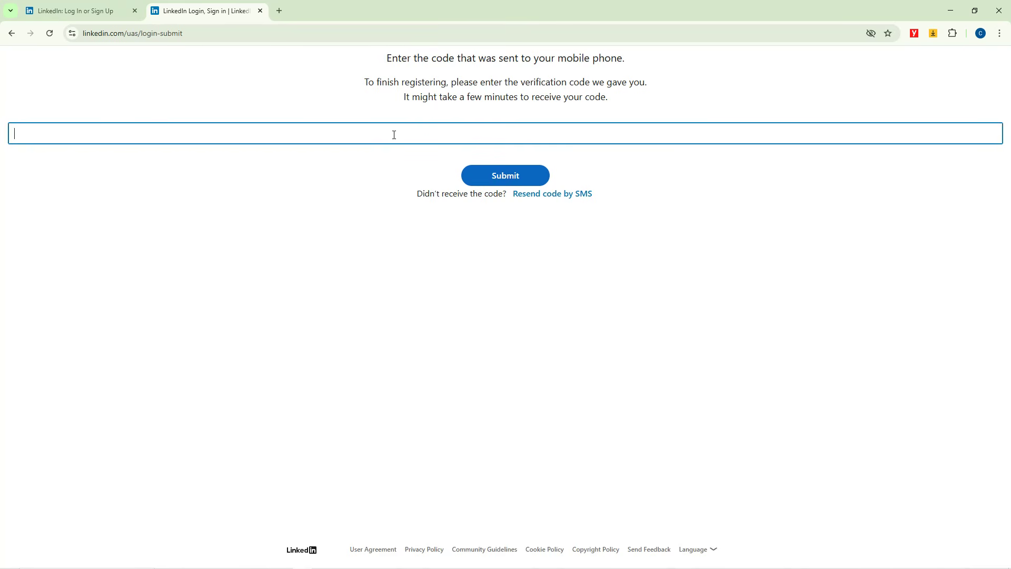
click(514, 179)
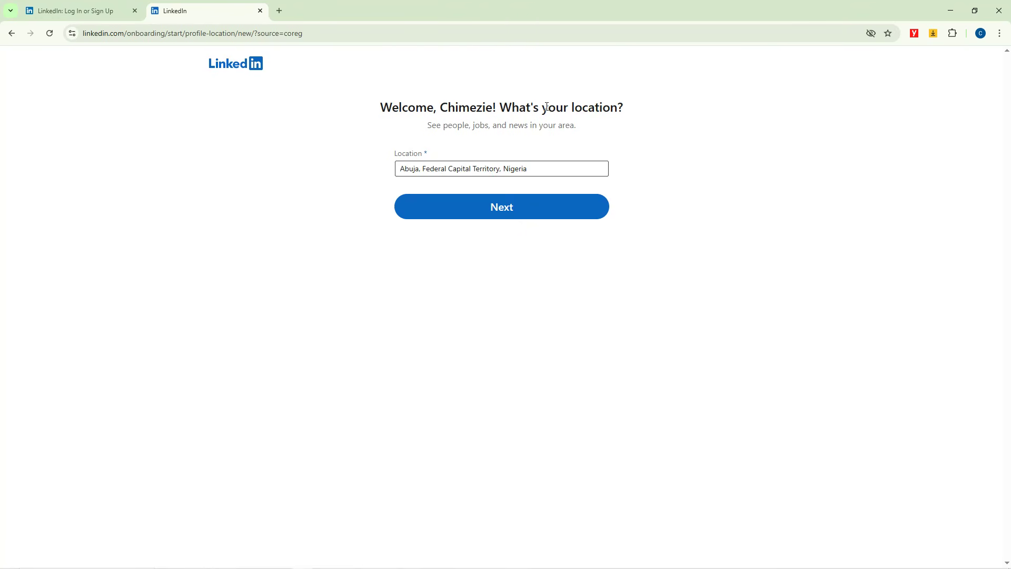
Replace the Abuja location with 'Lagos, Nigeria', pick Lagos State, Nigeria, and continue
click(444, 170)
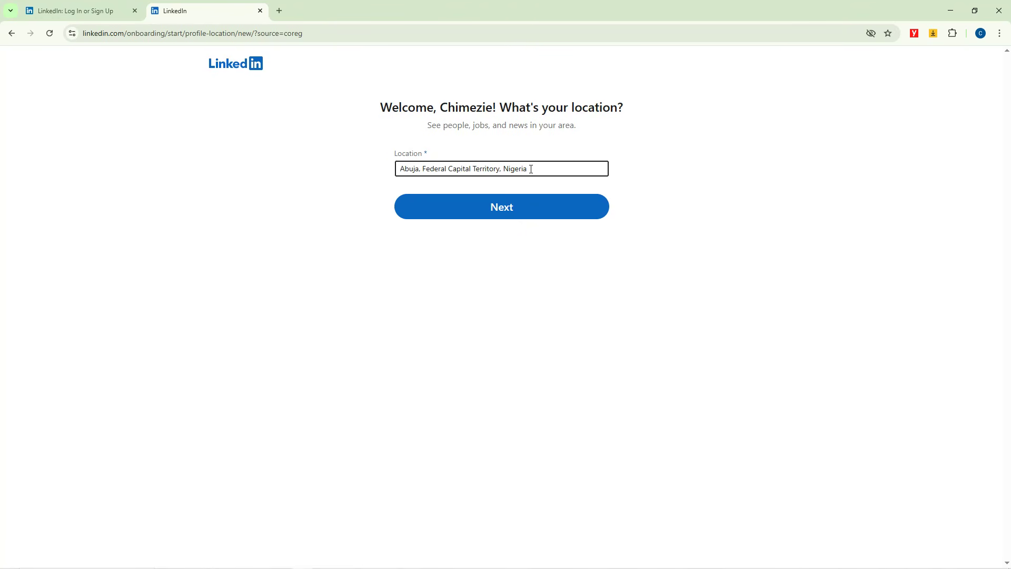
drag(531, 169, 396, 169)
text(Lagos)
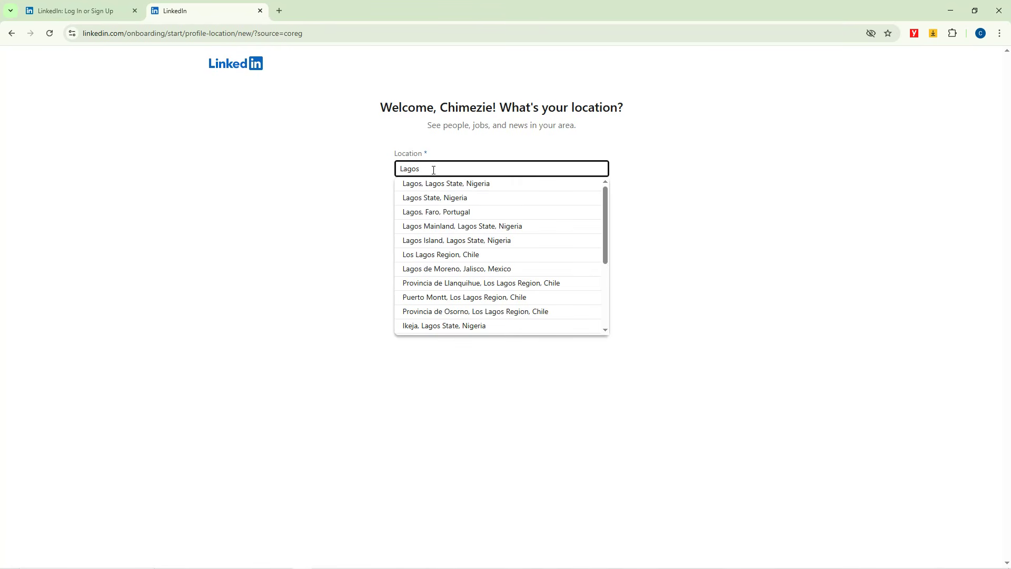
text(, Nigeria)
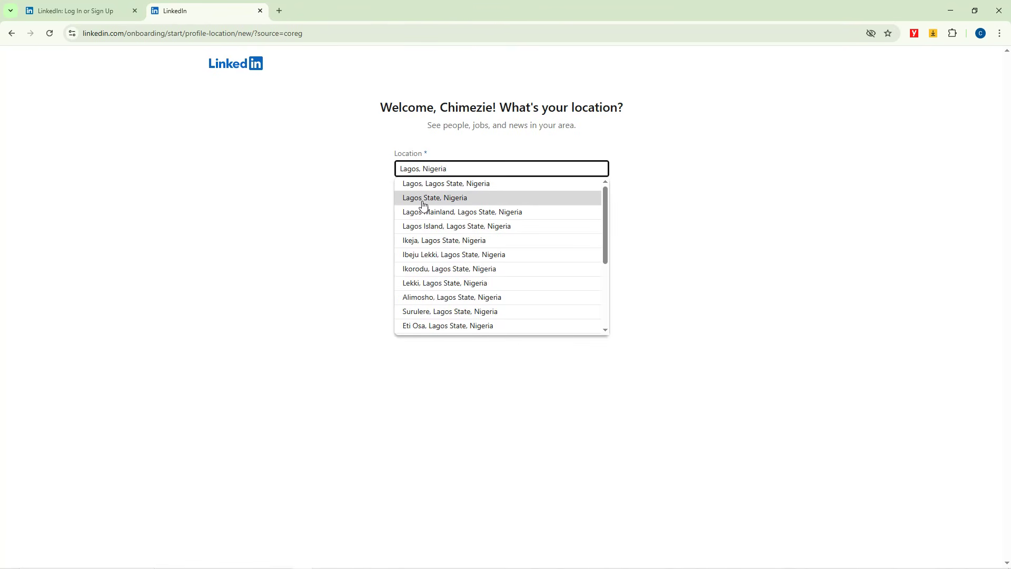
click(433, 205)
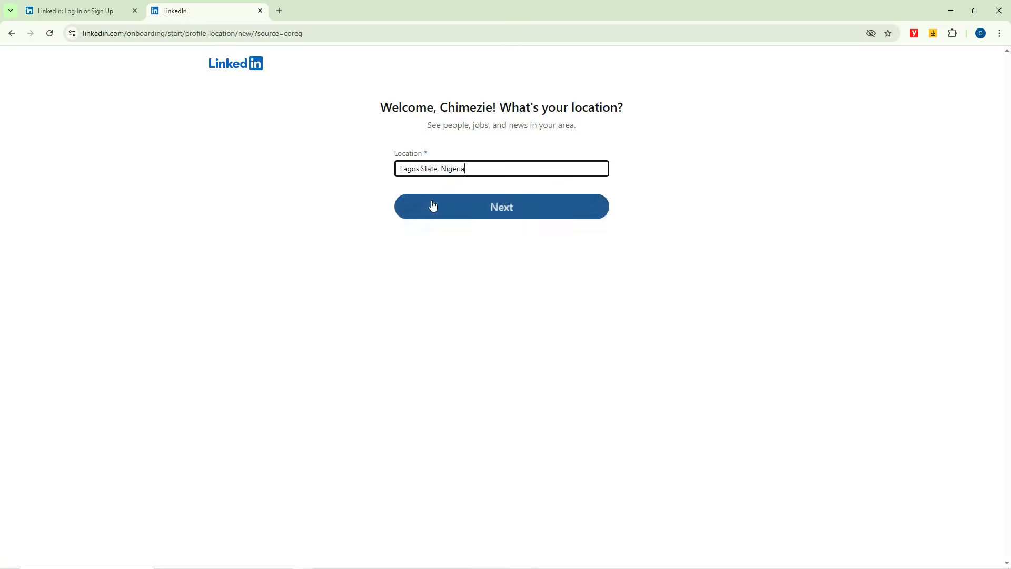
click(497, 213)
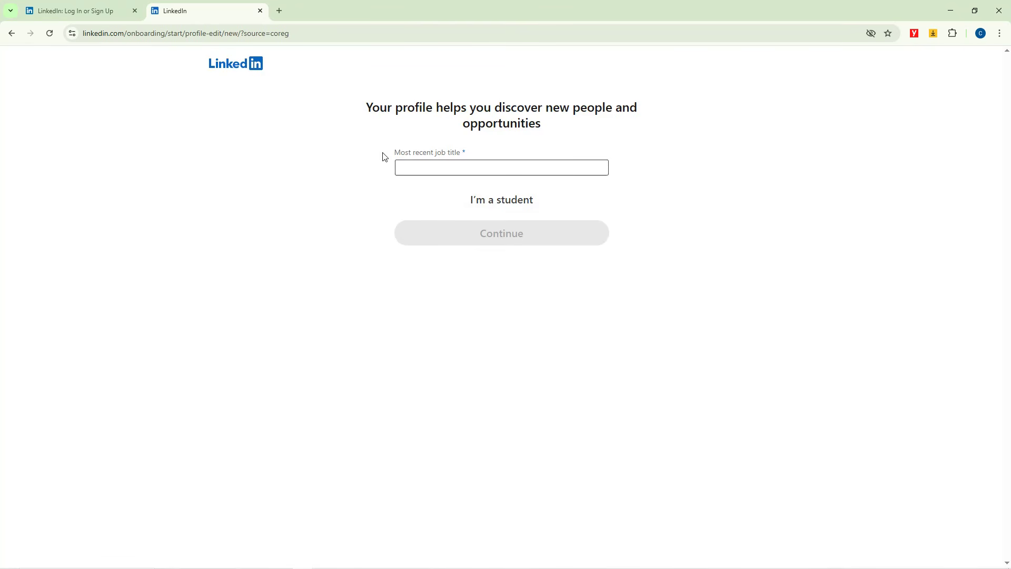
Set the most recent job title to Virtual Assistant with Full-time employment type
drag(384, 154, 480, 157)
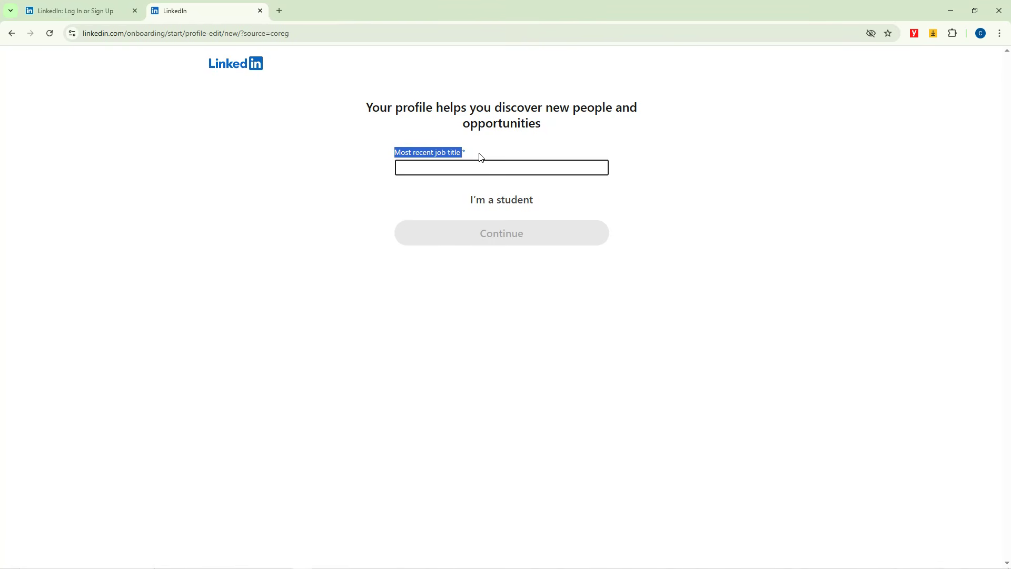
click(461, 171)
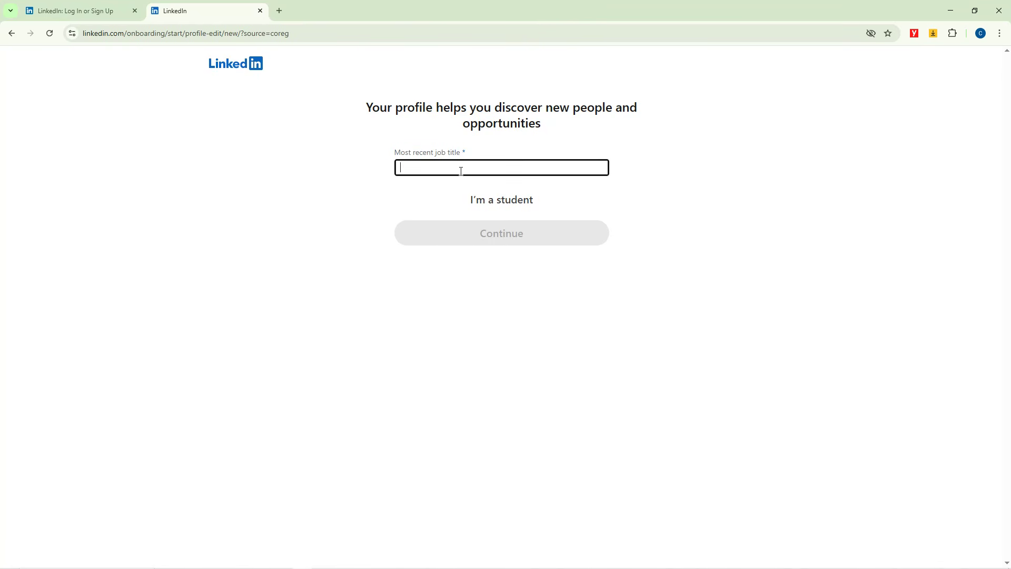
text(Virt)
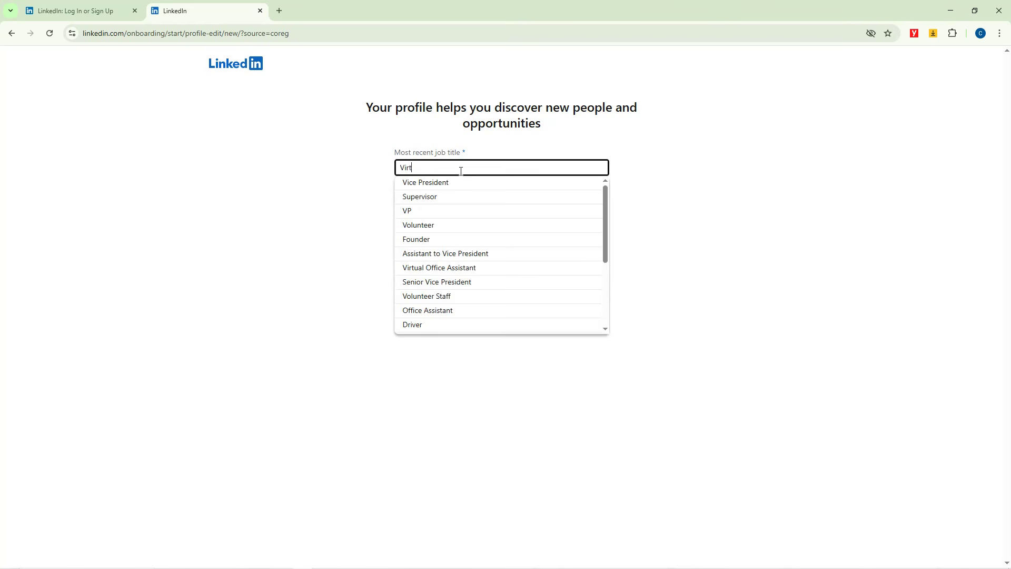
text(ual Assistant)
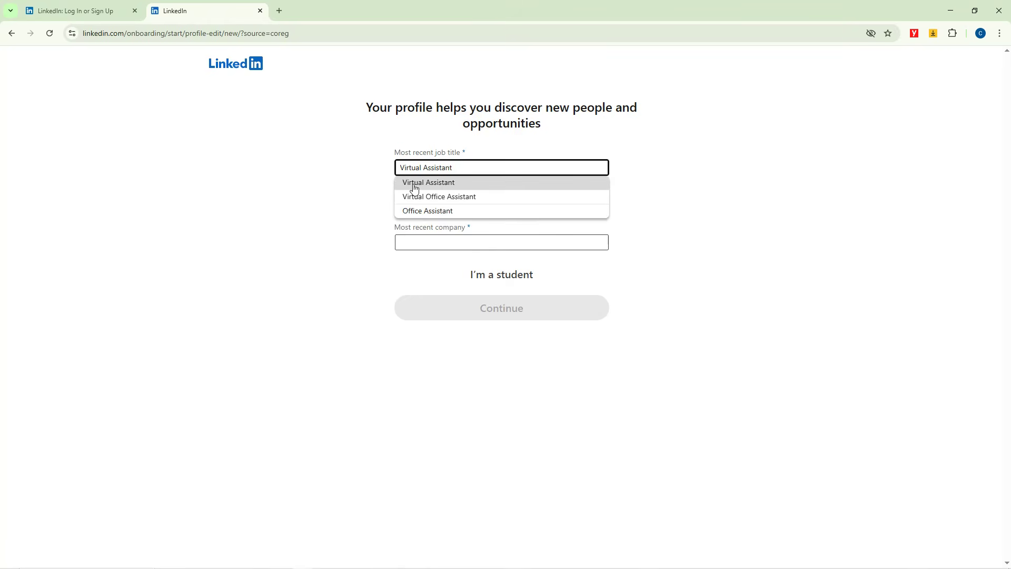
click(413, 183)
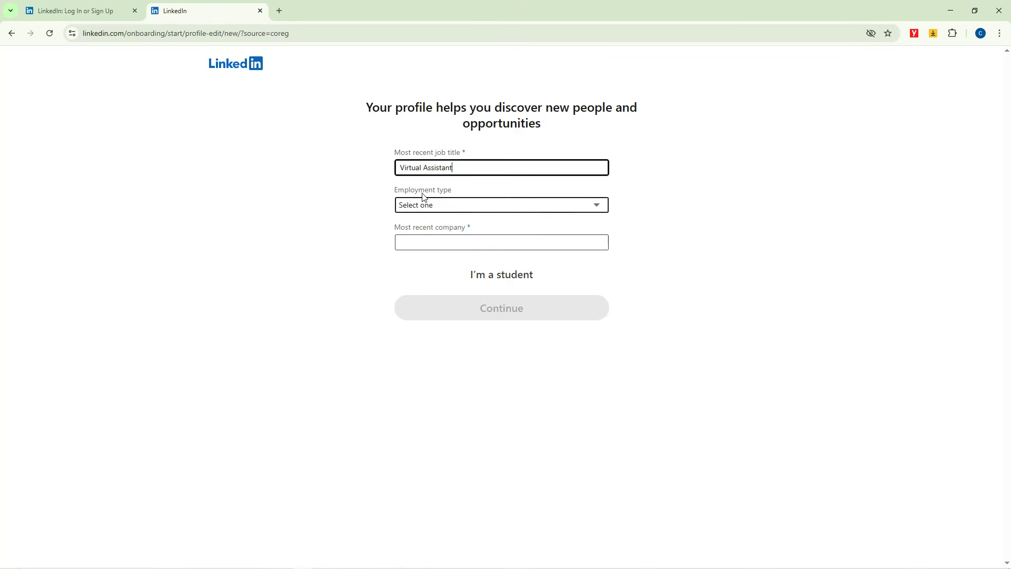
click(477, 206)
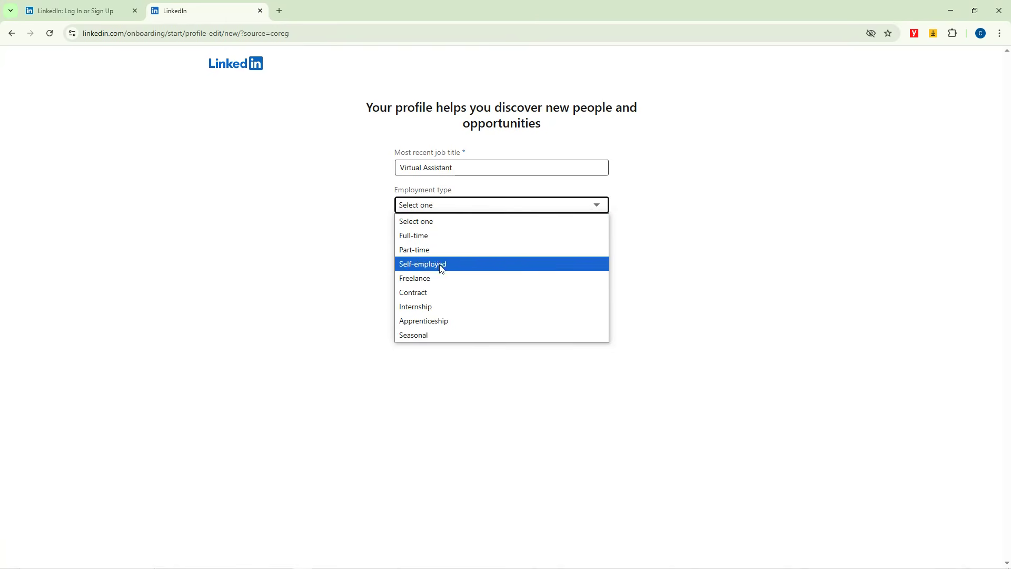
click(418, 238)
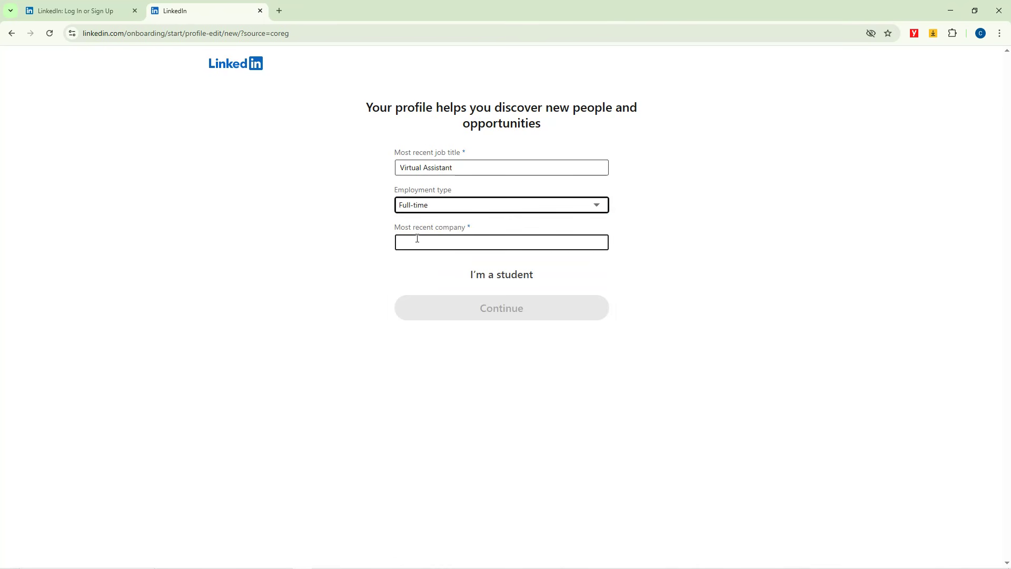
Set the company to CloudMita Technologies instead of Norton Digital and continue
click(463, 240)
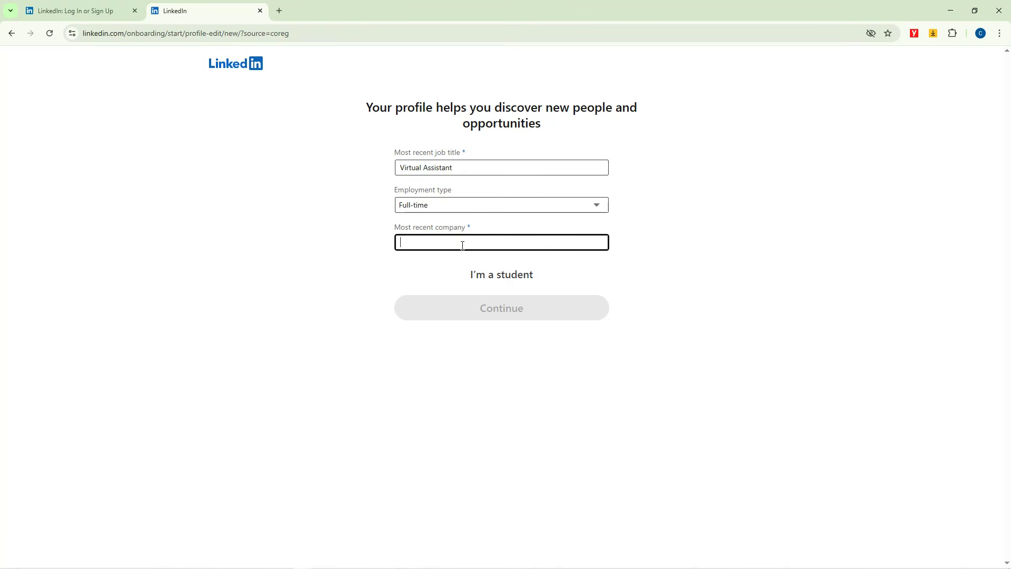
text(Norton )
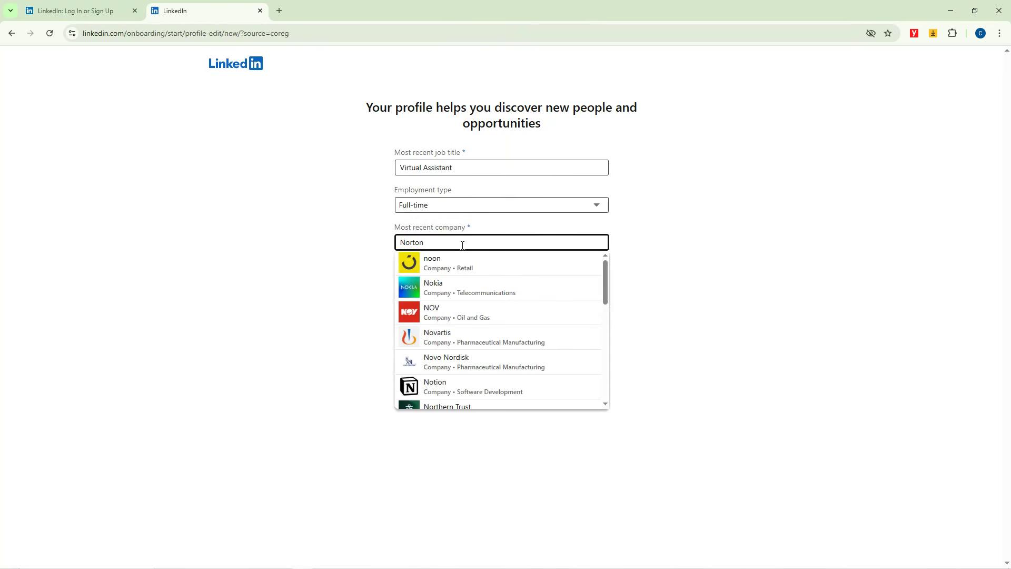
text(Digital)
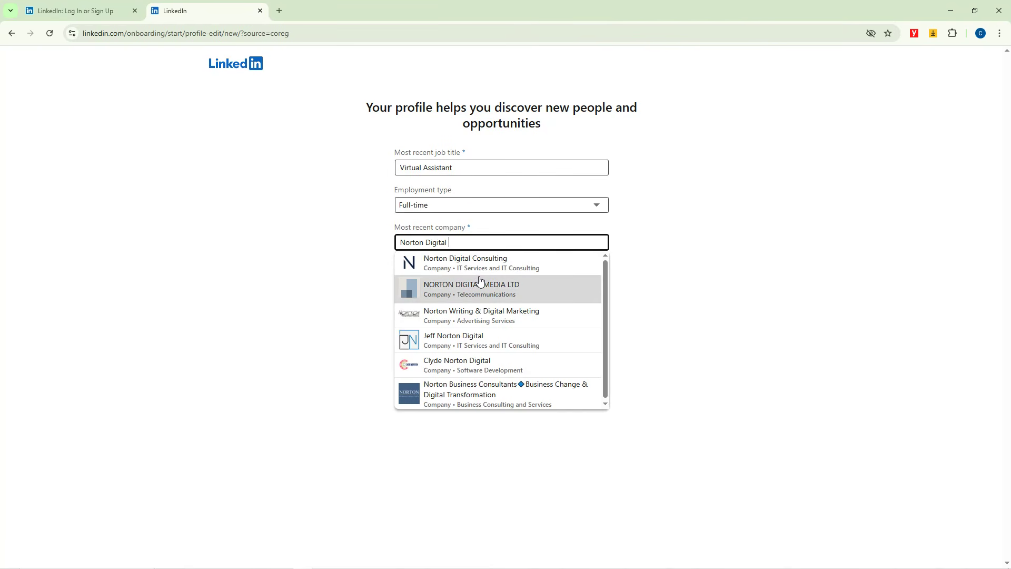
key(ctrl+a)
key(BackSpace)
text(Cl)
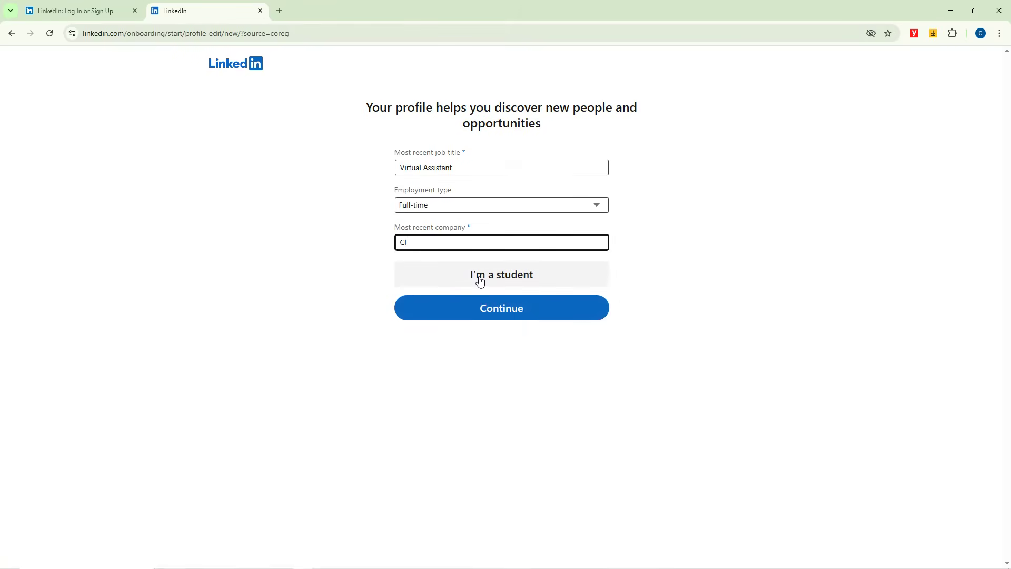
text(oudmita)
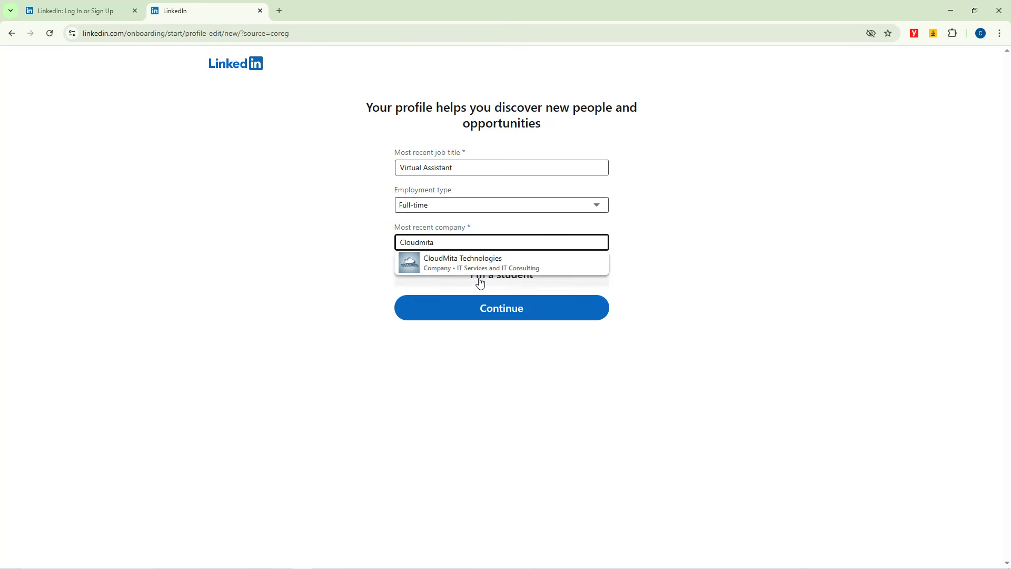
click(473, 266)
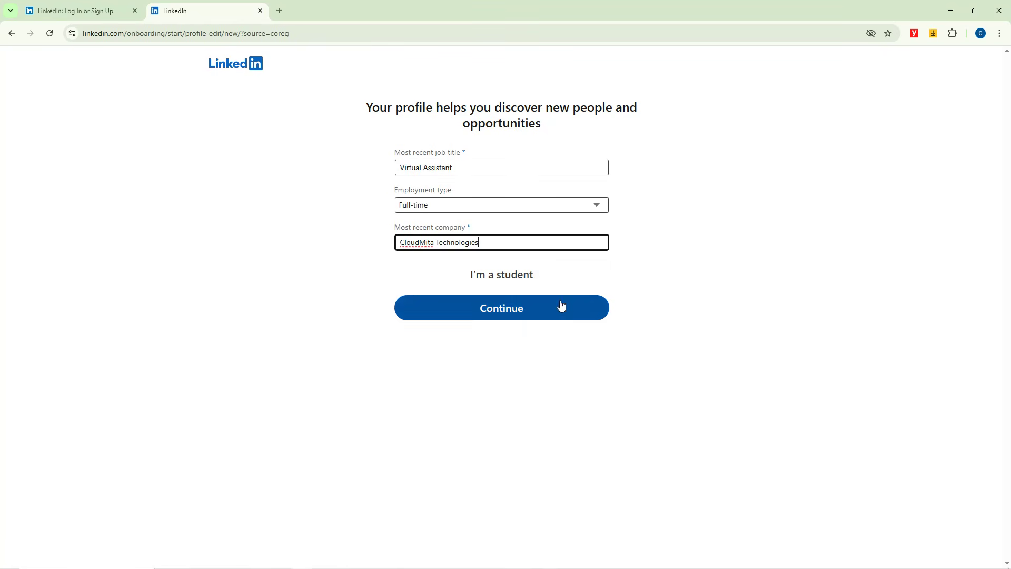
click(503, 311)
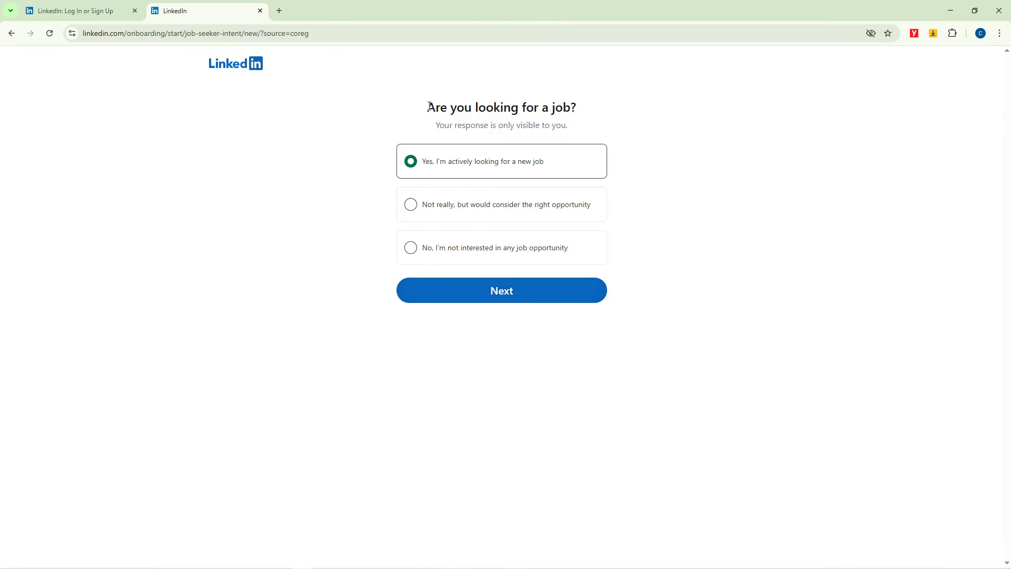
Answer 'Yes, I'm actively looking for a new job' and continue
drag(430, 106, 575, 107)
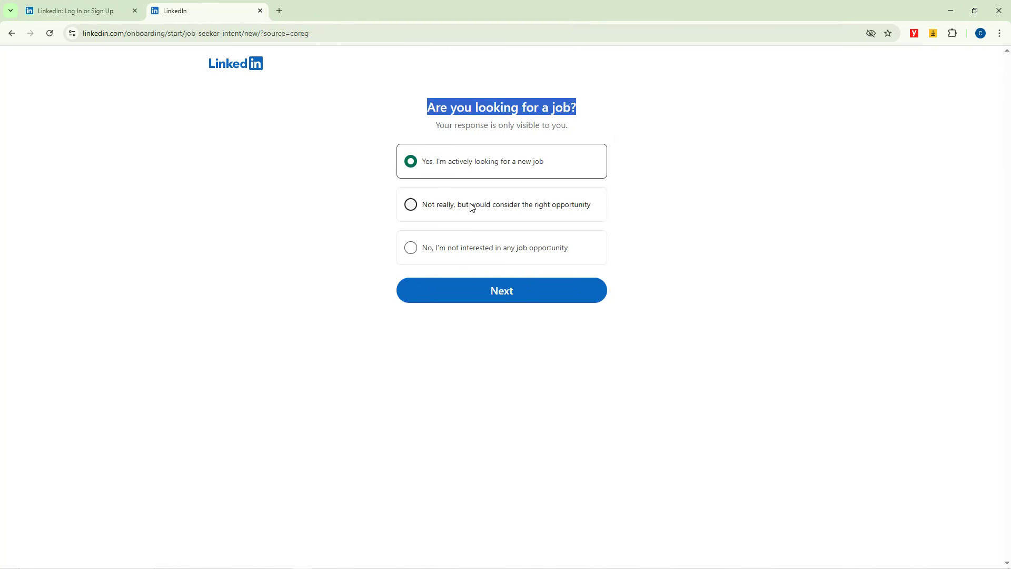
click(450, 209)
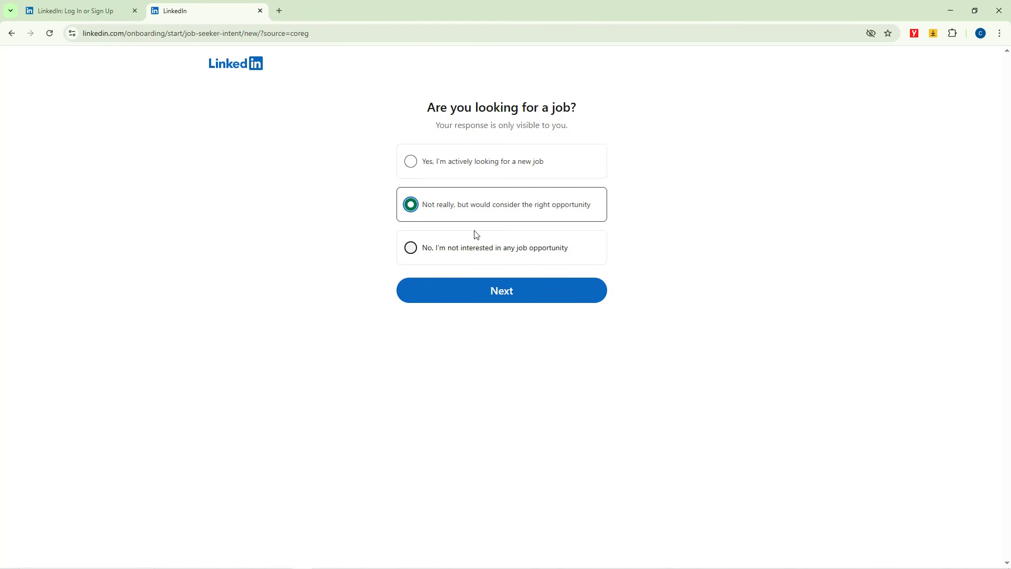
click(452, 166)
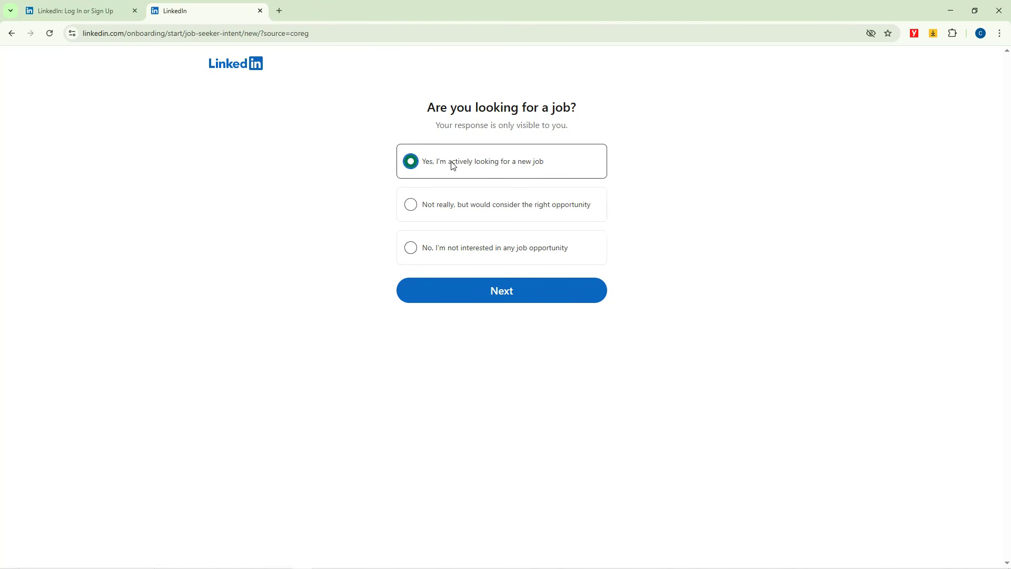
click(495, 294)
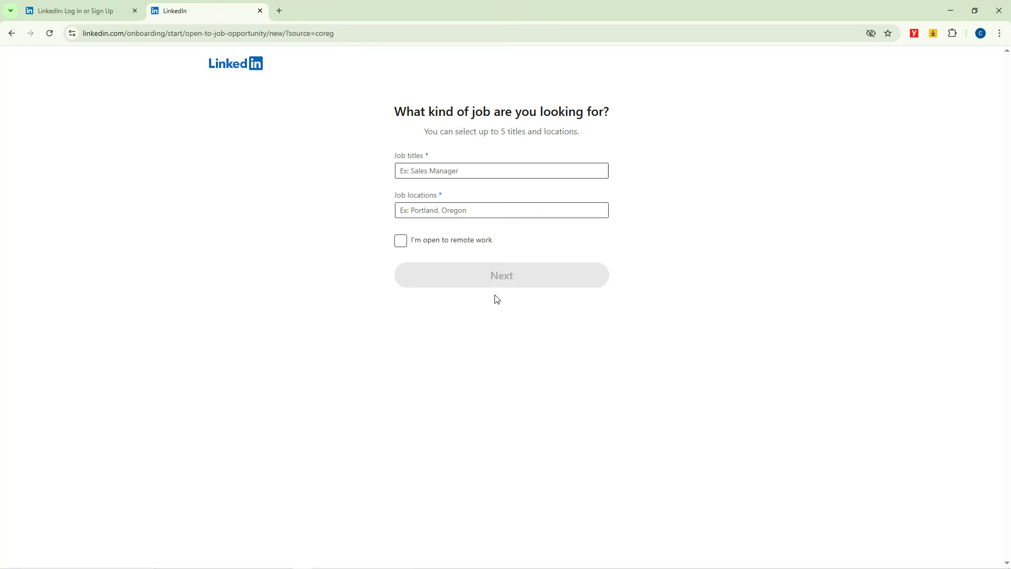
Add Automation Specialist as job title and Nigeria as location, tick open to remote work, and continue
click(465, 170)
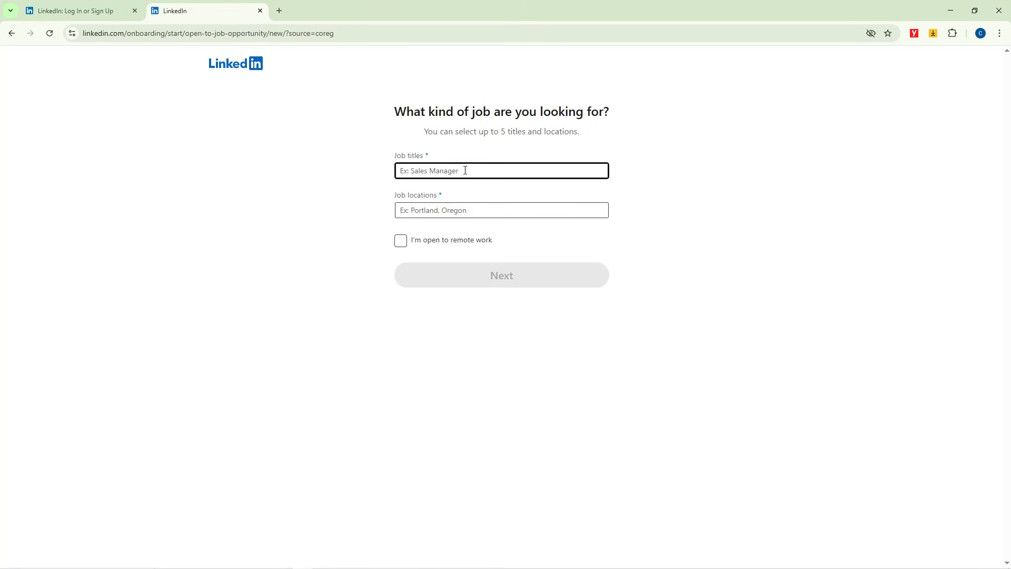
text(Autom)
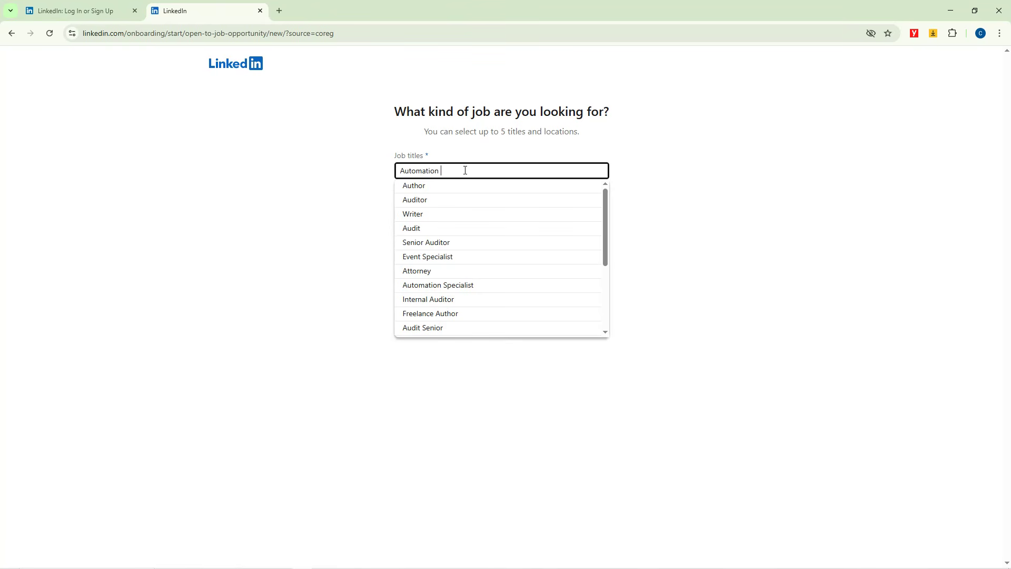
text(ation)
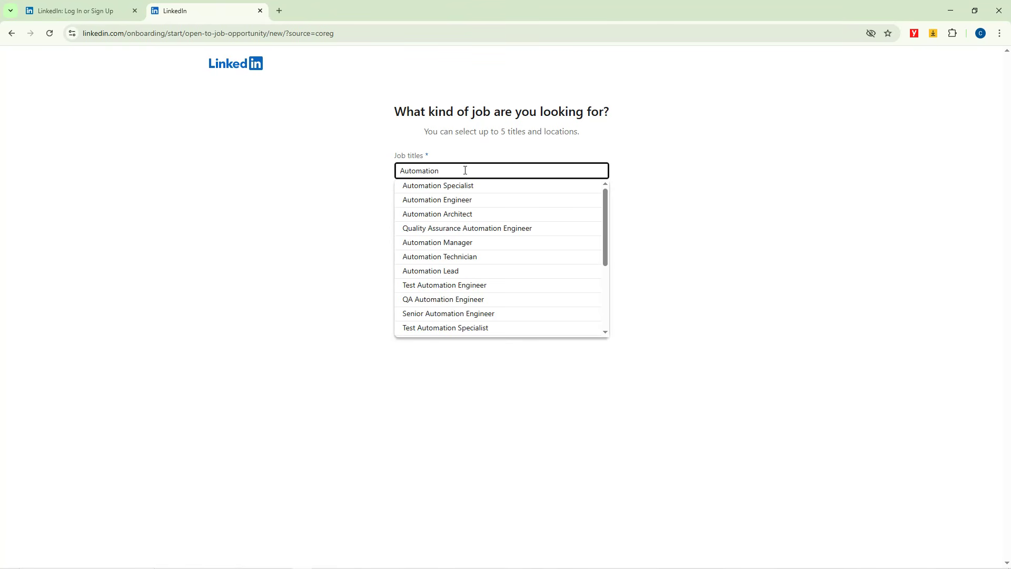
click(453, 188)
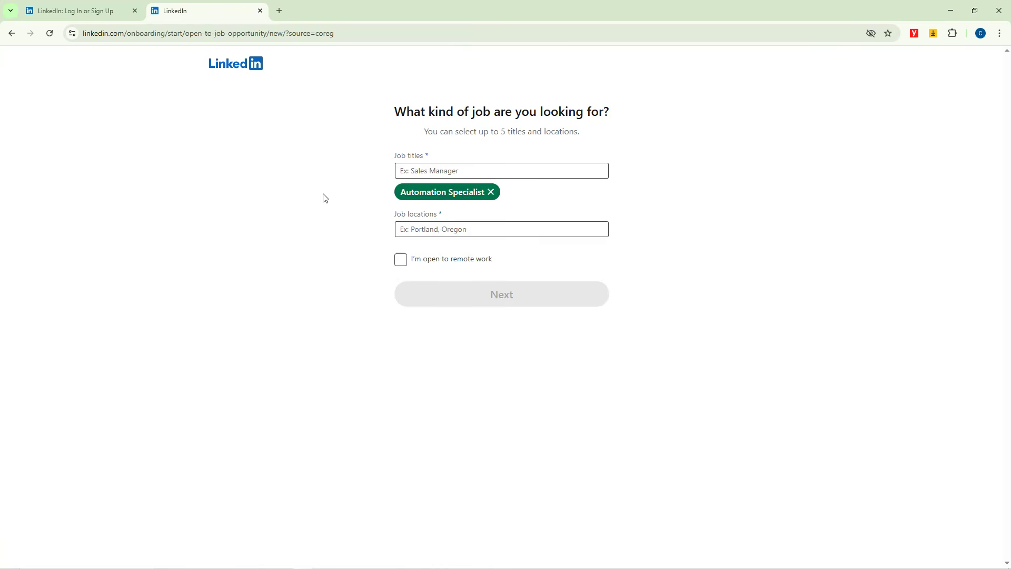
click(435, 234)
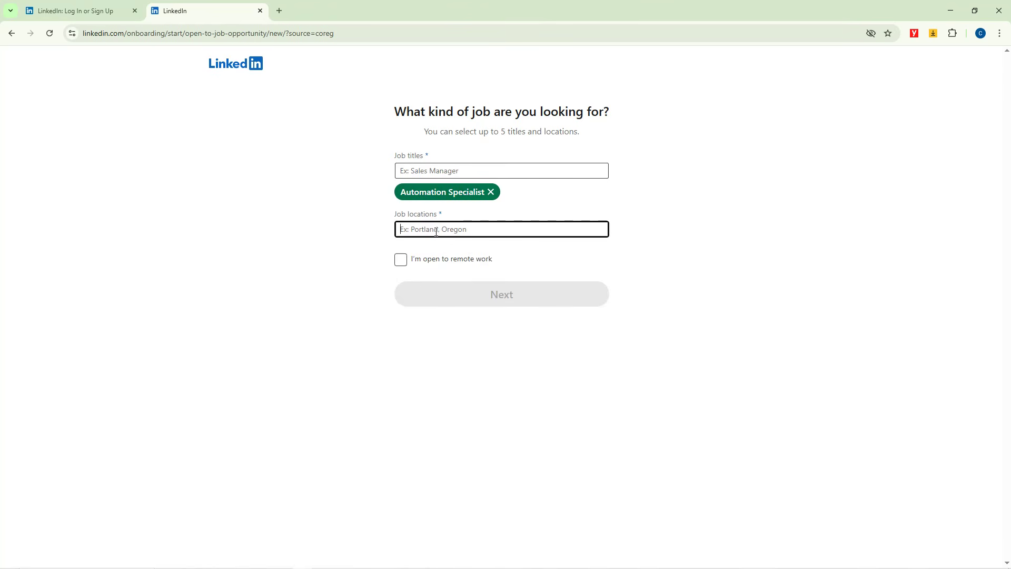
text(Nigeria)
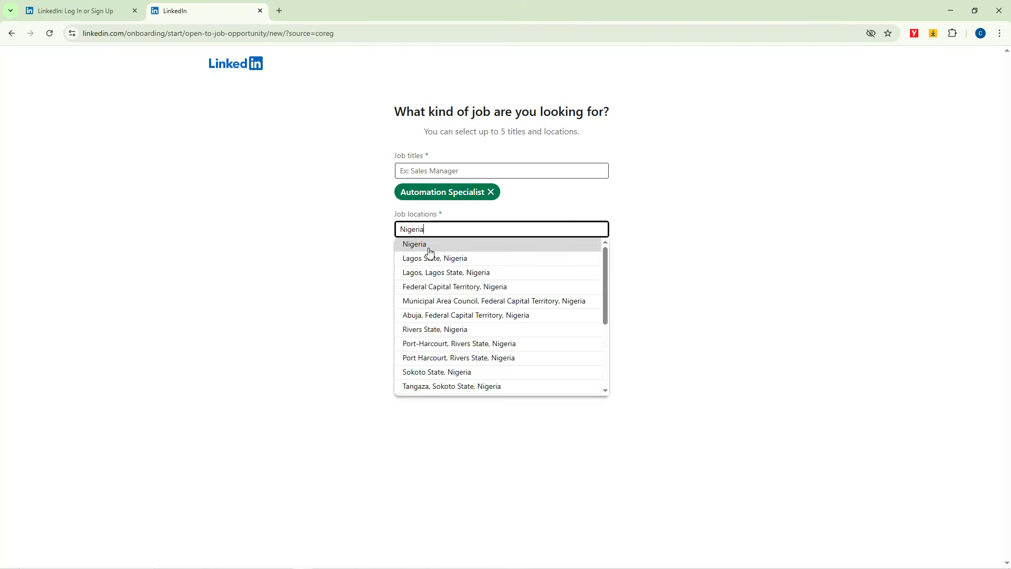
click(424, 245)
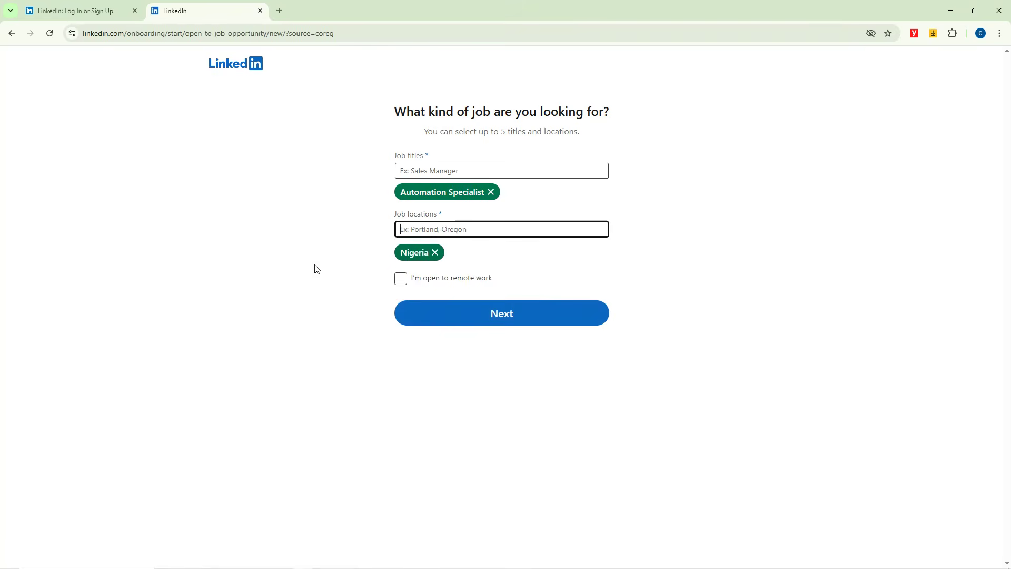
click(400, 282)
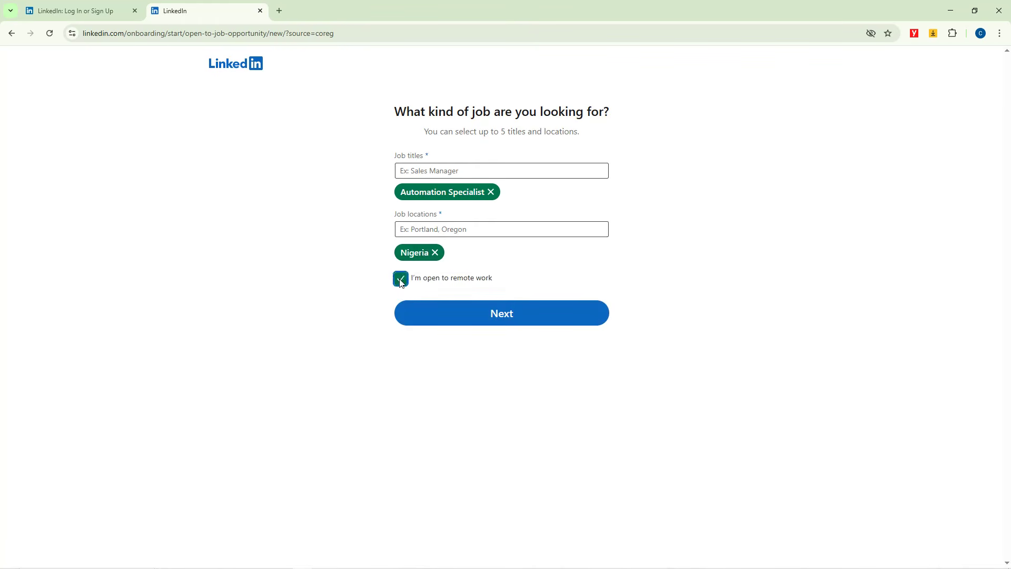
click(507, 317)
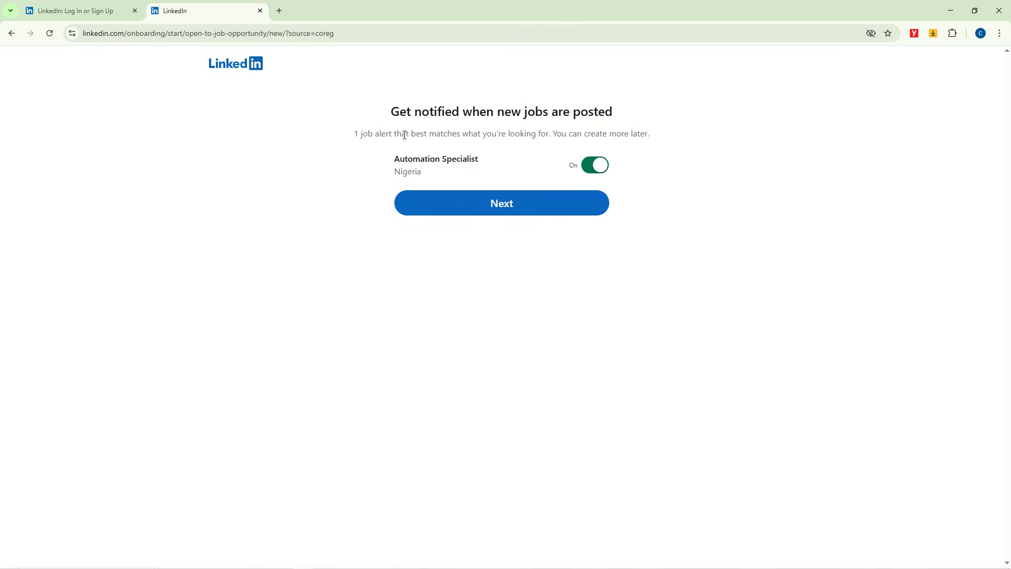
Leave the Automation Specialist job alert On and continue past recruiter sharing and the Get the app page
drag(392, 125, 646, 119)
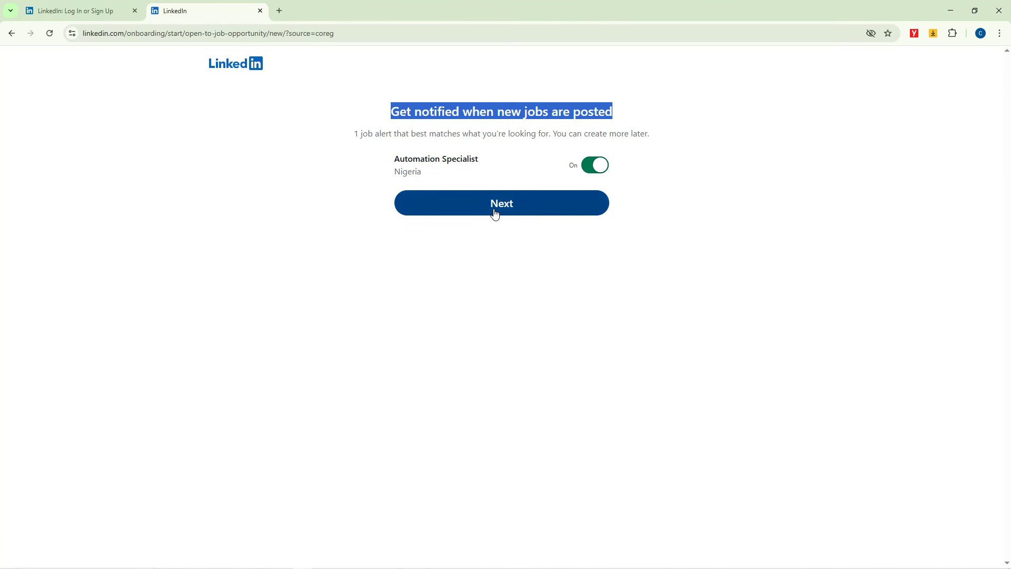
click(596, 166)
click(596, 166)
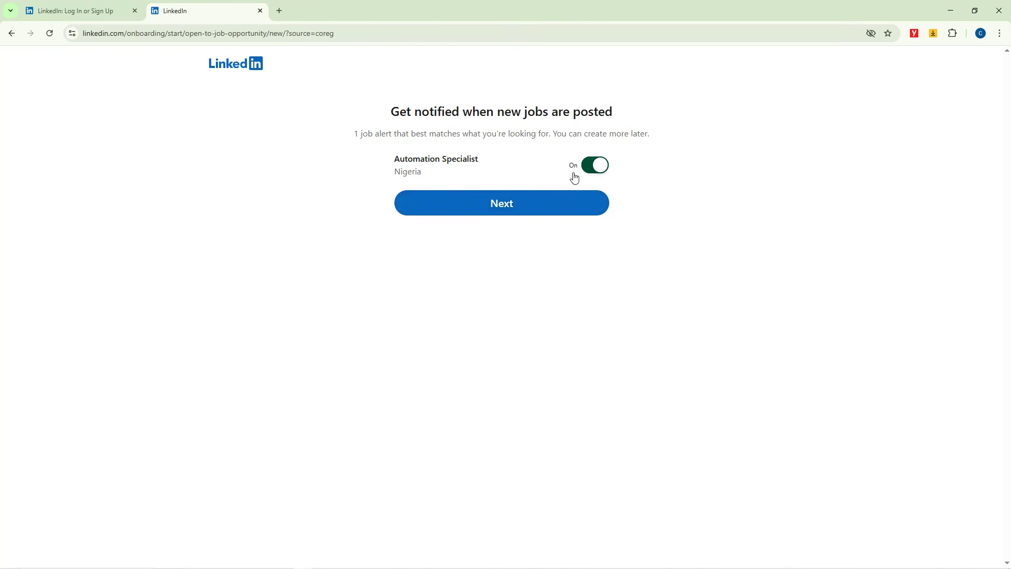
click(490, 207)
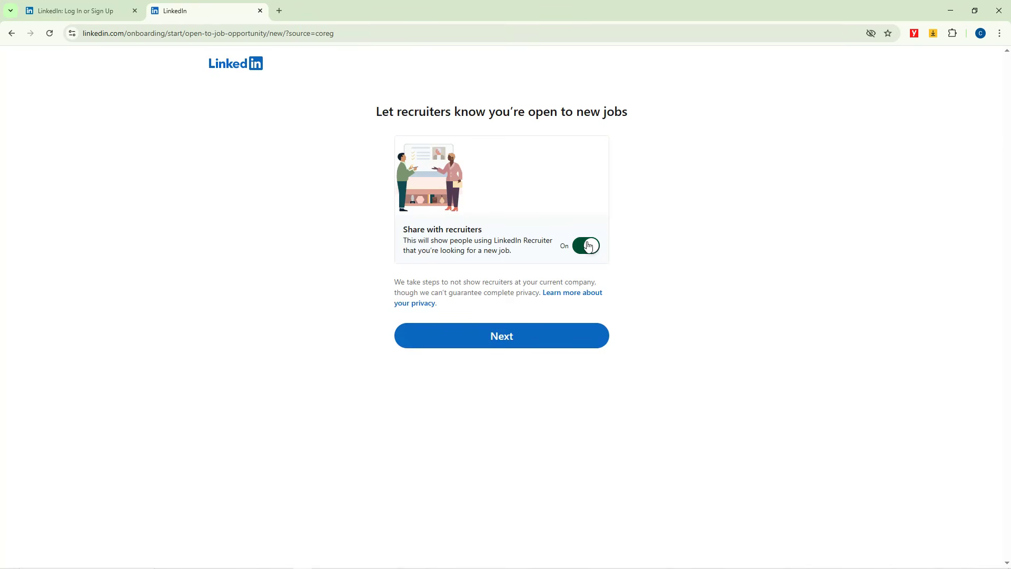
click(498, 338)
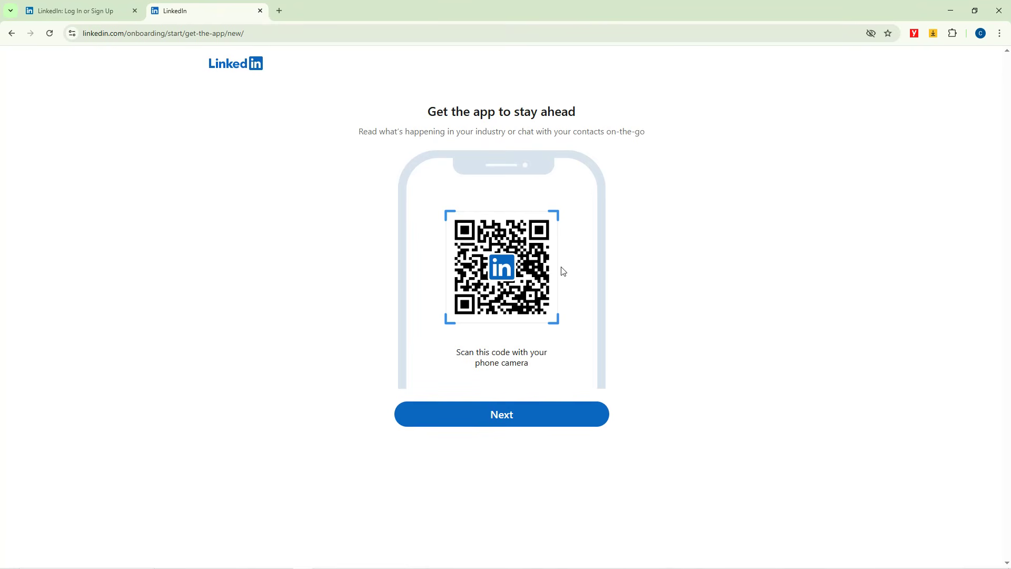
click(501, 422)
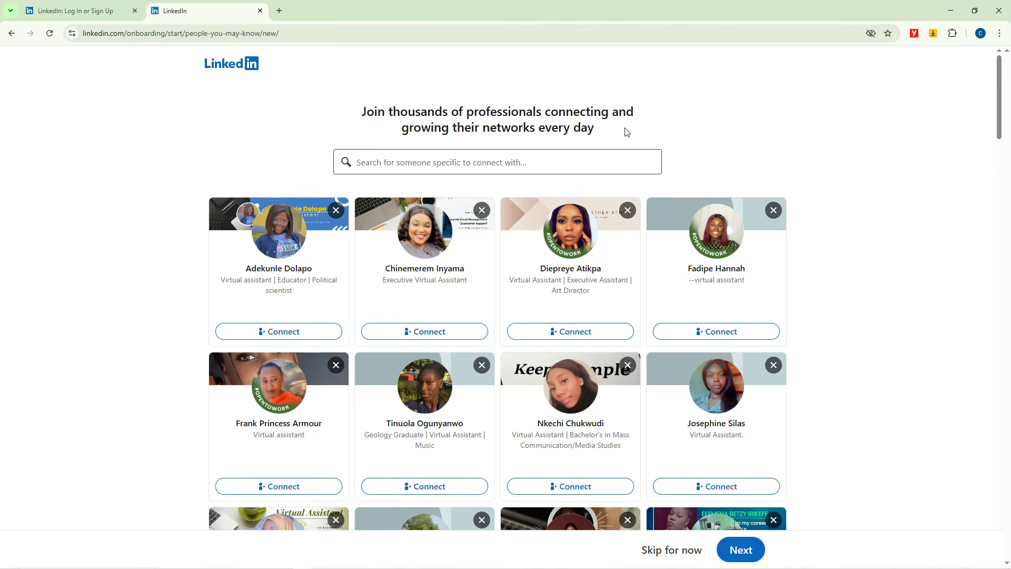
Connect with one suggested virtual assistant so it shows Pending, then press Next to reach the Jobs page
scroll(471, 337, down, 1)
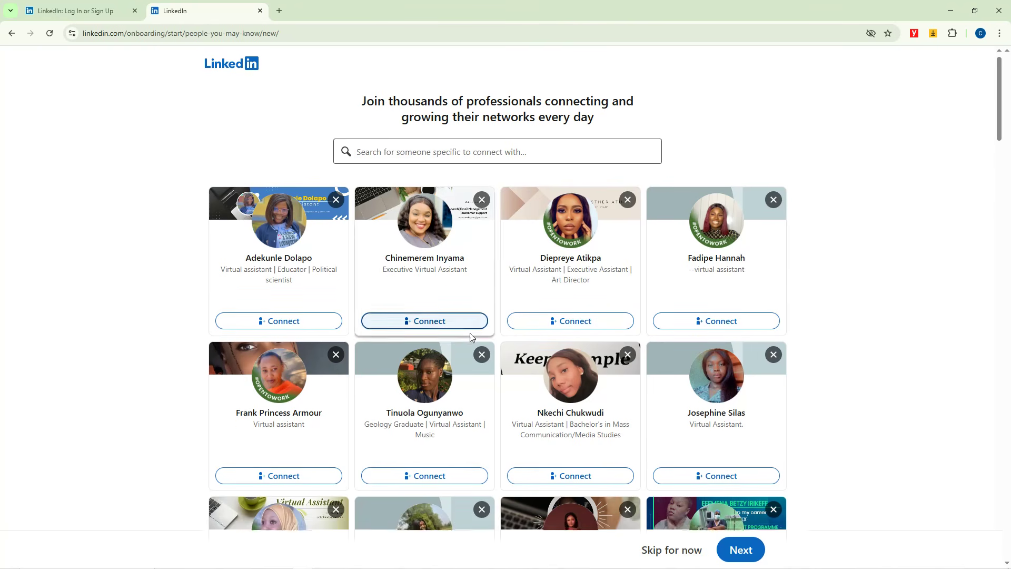
scroll(470, 337, down, 5)
scroll(468, 337, down, 5)
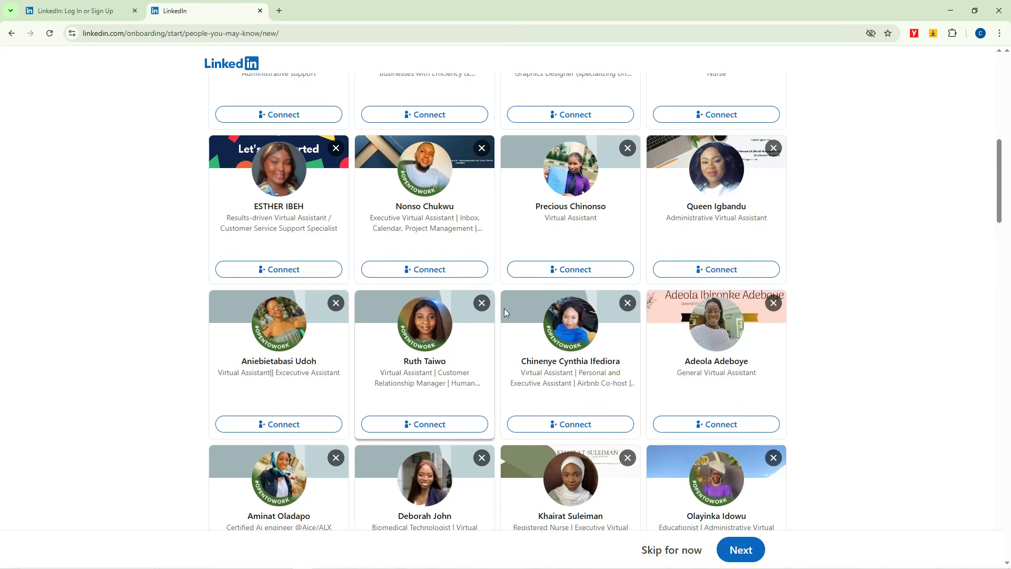
scroll(504, 312, down, 6)
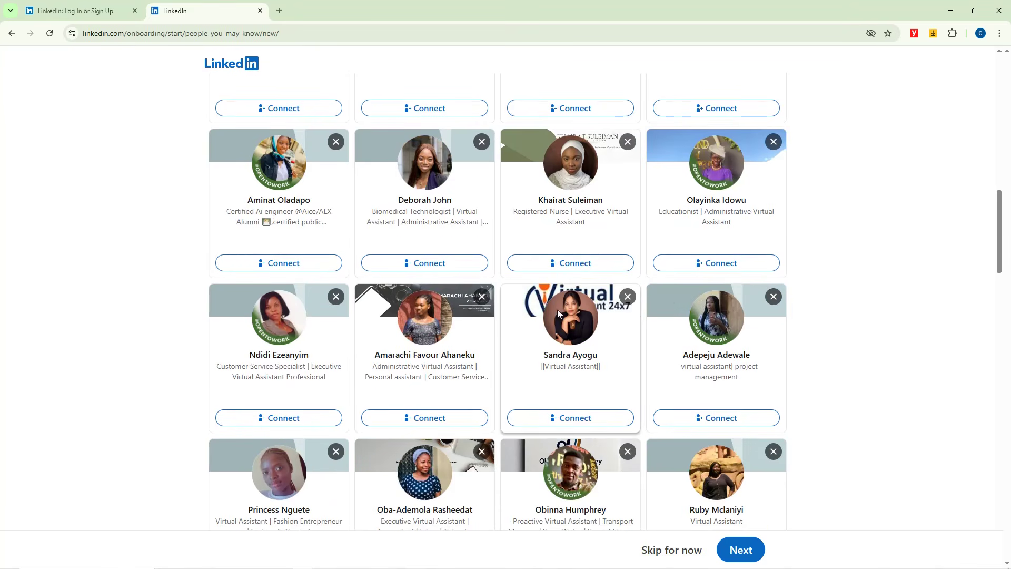
scroll(558, 312, down, 12)
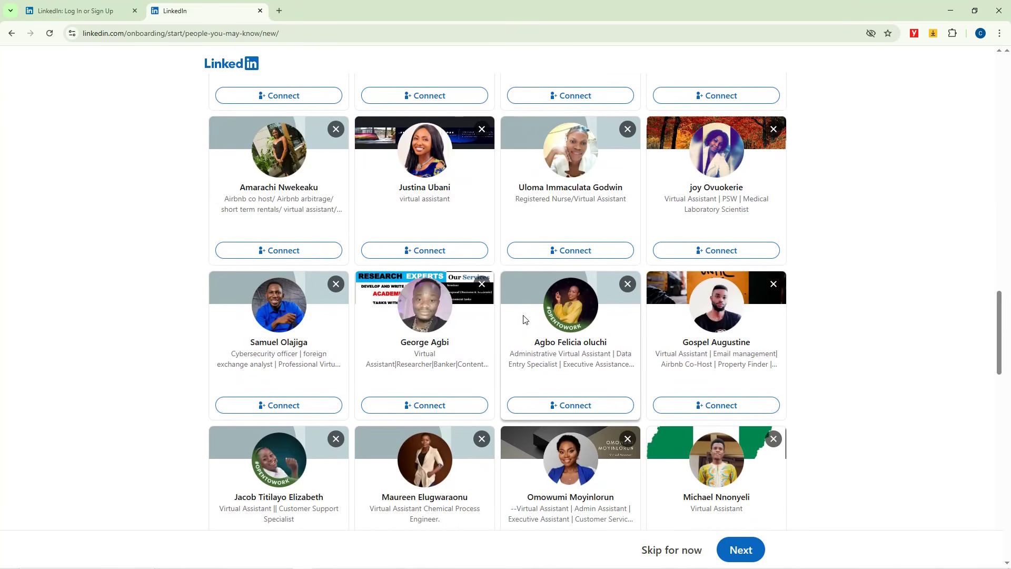
scroll(760, 295, up, 20)
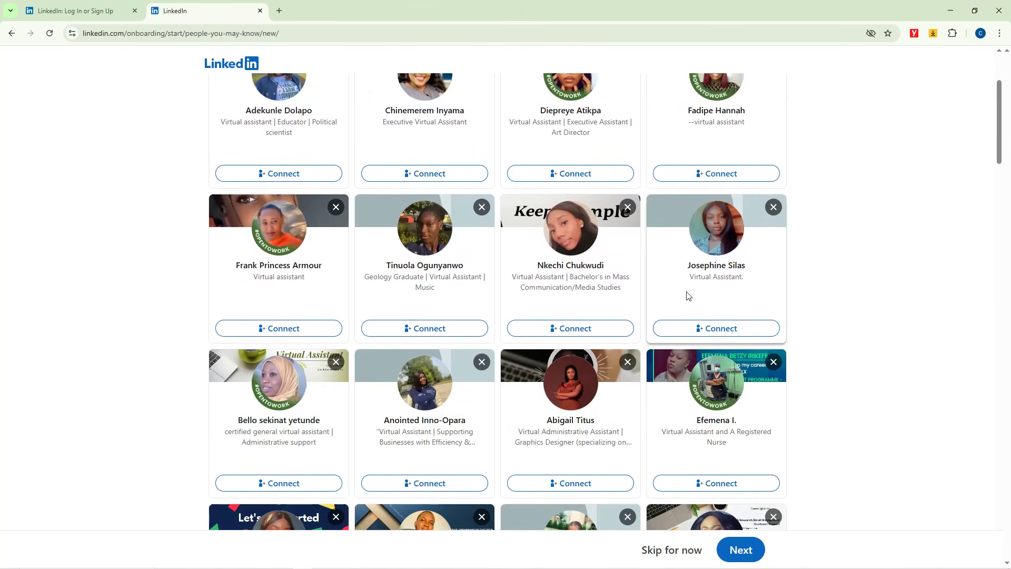
scroll(621, 316, down, 3)
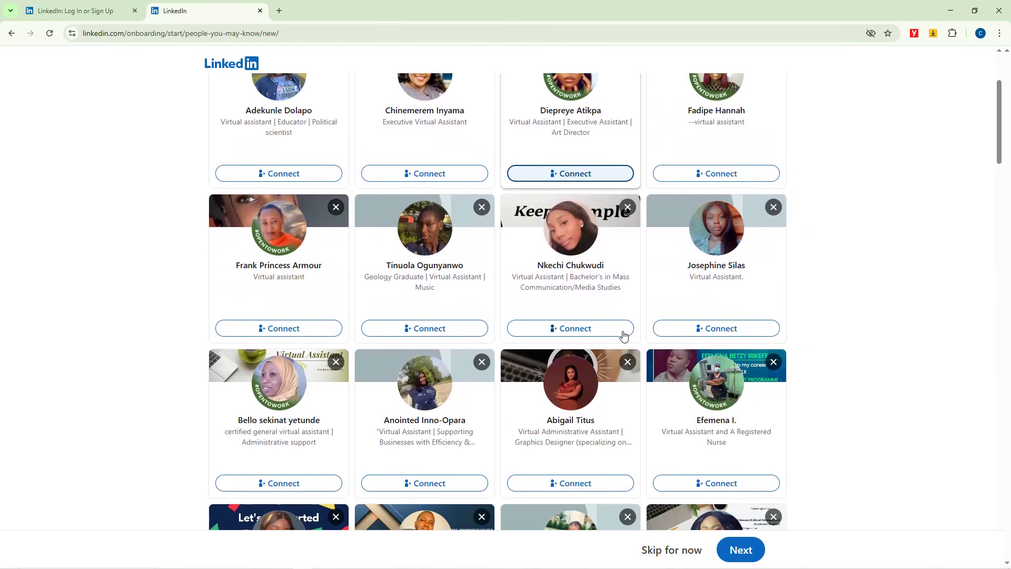
click(559, 337)
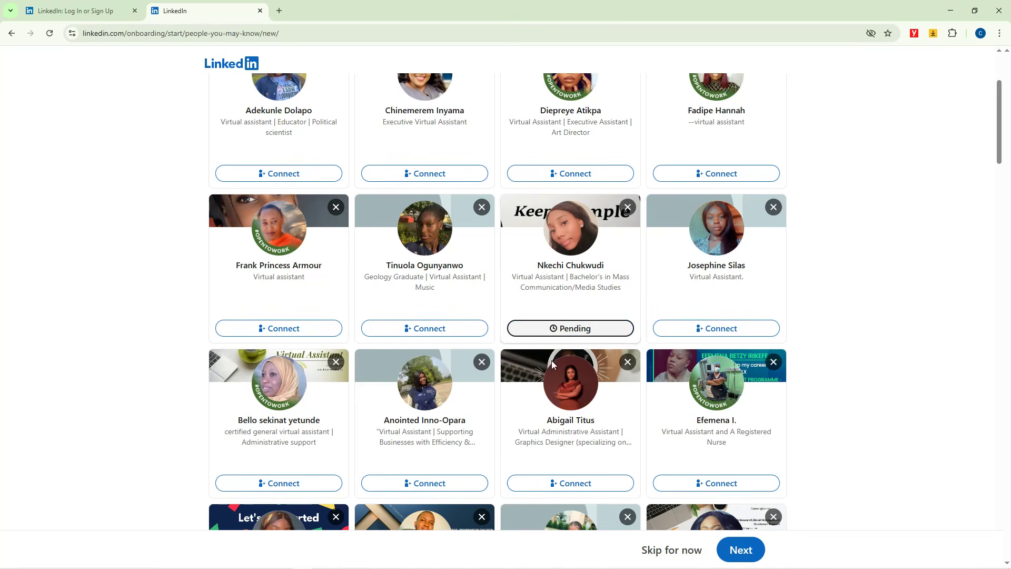
scroll(530, 397, down, 2)
scroll(530, 398, down, 10)
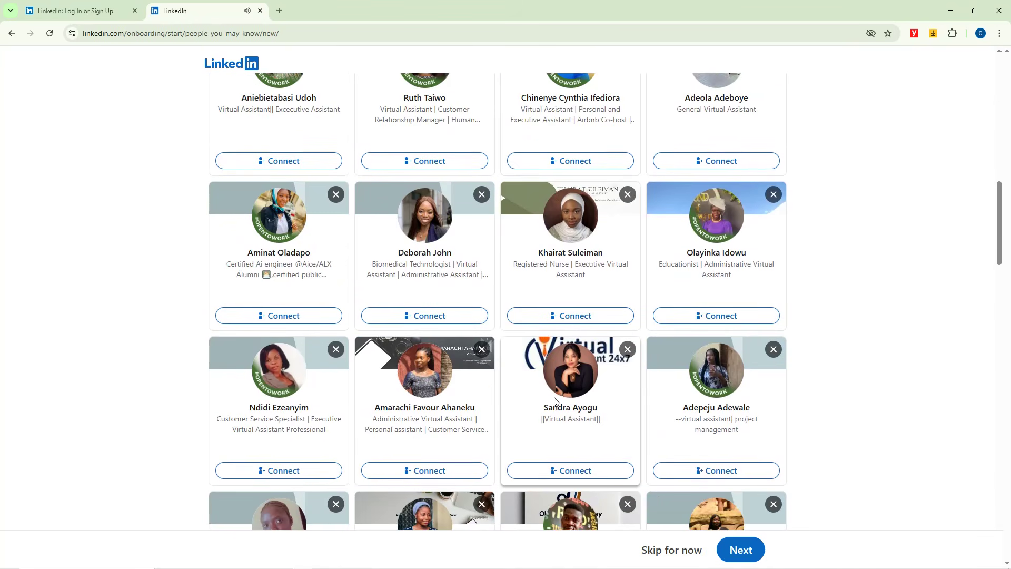
scroll(555, 381, down, 20)
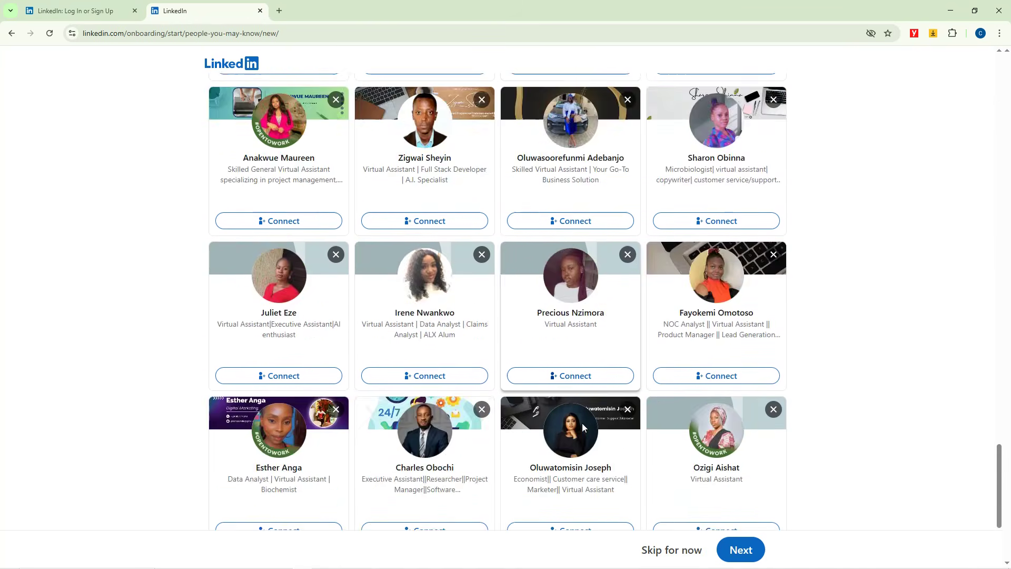
click(748, 553)
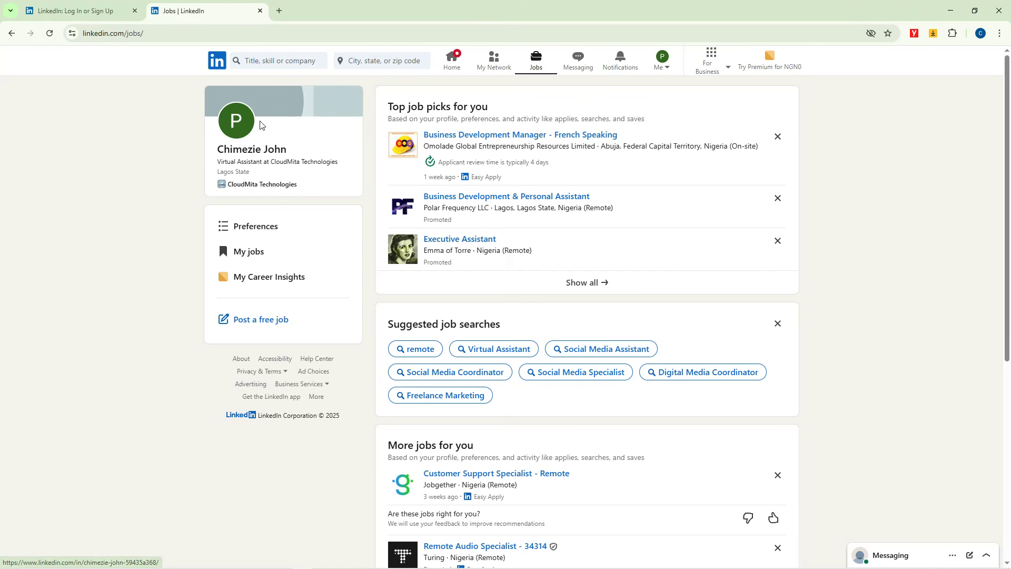
Launch WhatsApp from the Start search
mouse_move(338, 566)
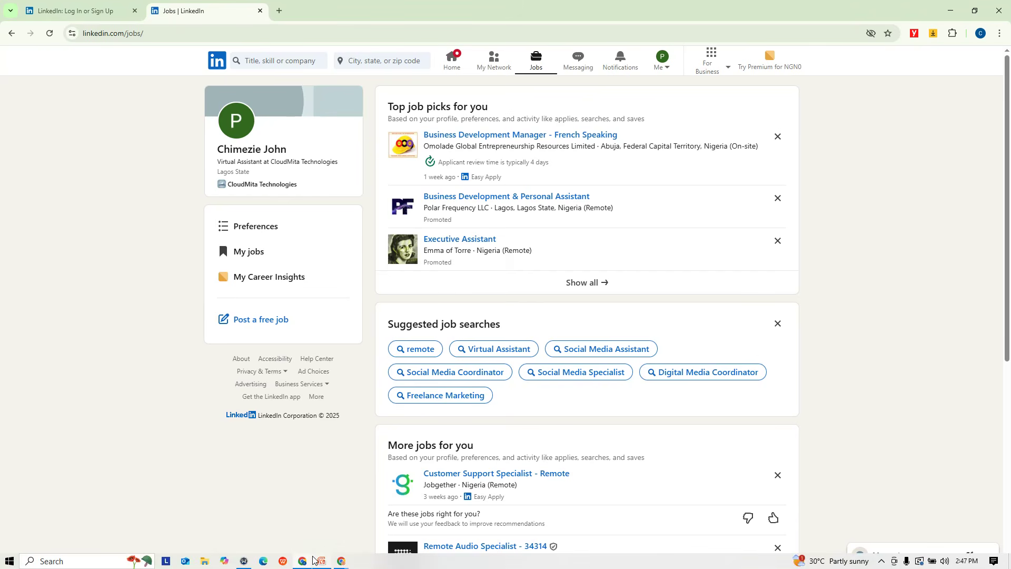
key(super)
text(whatsapp)
key(Return)
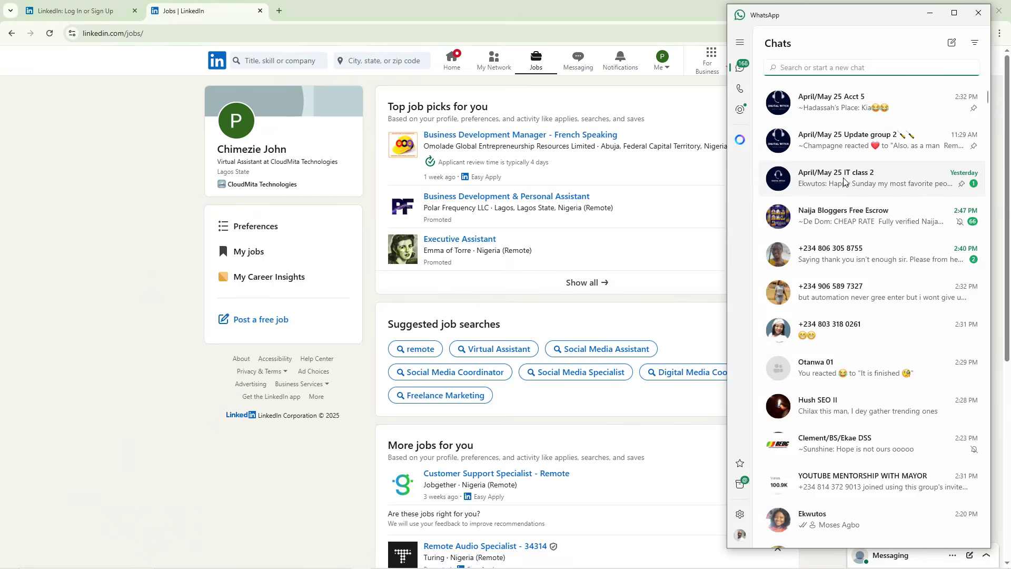
Save a chat photo to the Desktop as 'WhatsApp Image 2025-05-26 at 14.13.40_0a11f8f6.jpg'
scroll(834, 380, down, 4)
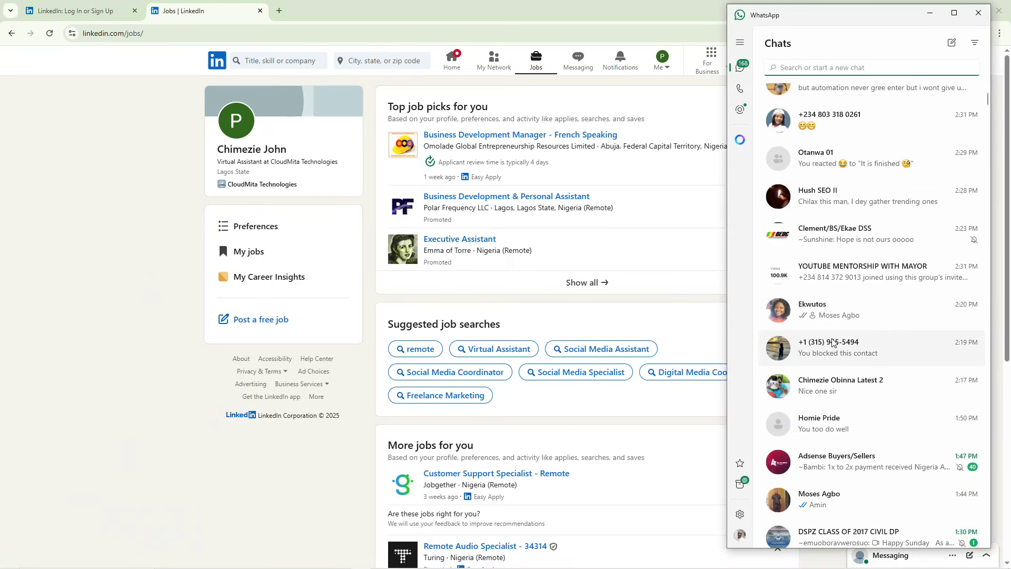
scroll(832, 341, up, 4)
scroll(832, 341, down, 8)
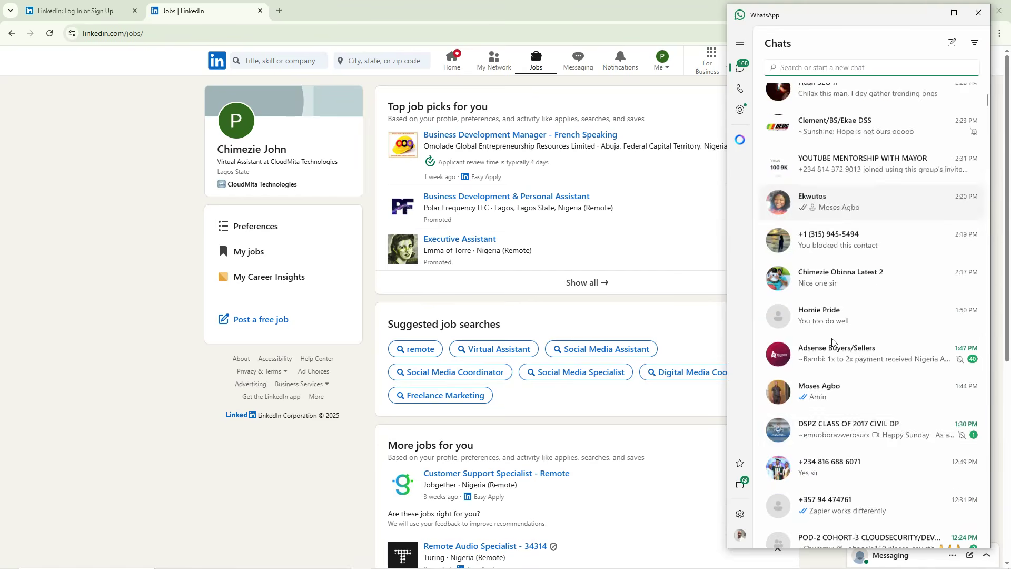
scroll(831, 341, up, 8)
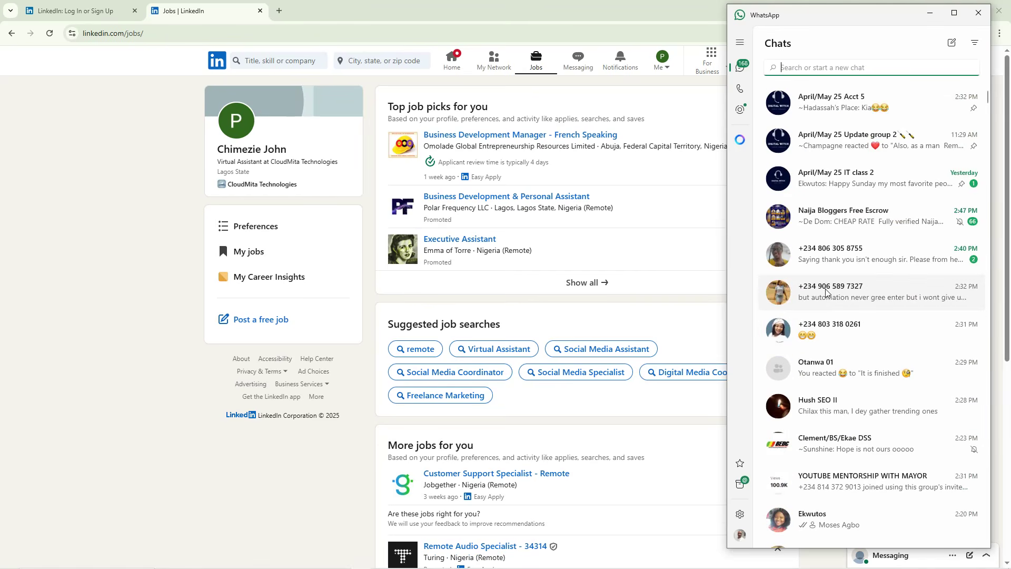
scroll(821, 288, down, 5)
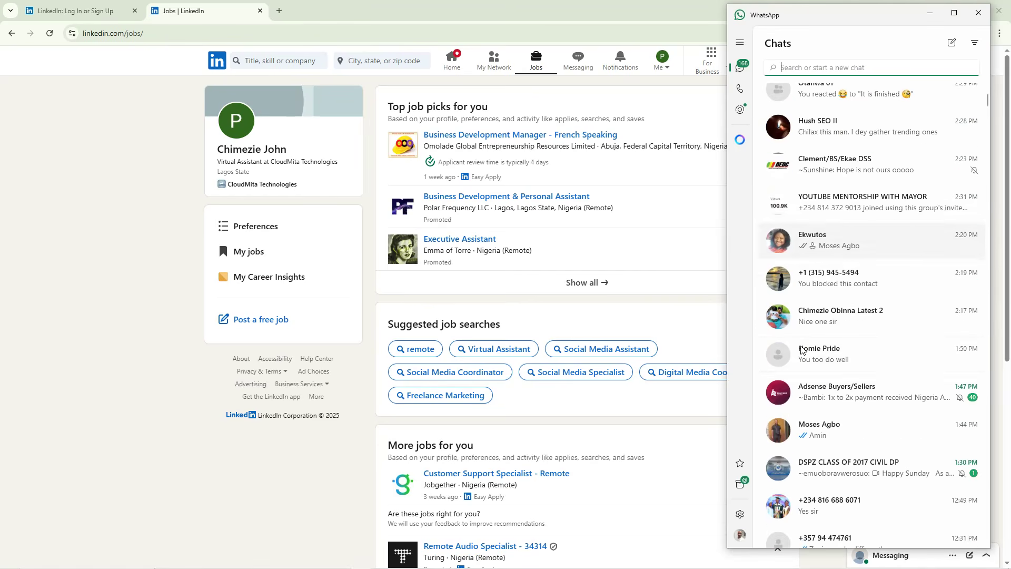
click(812, 321)
click(802, 280)
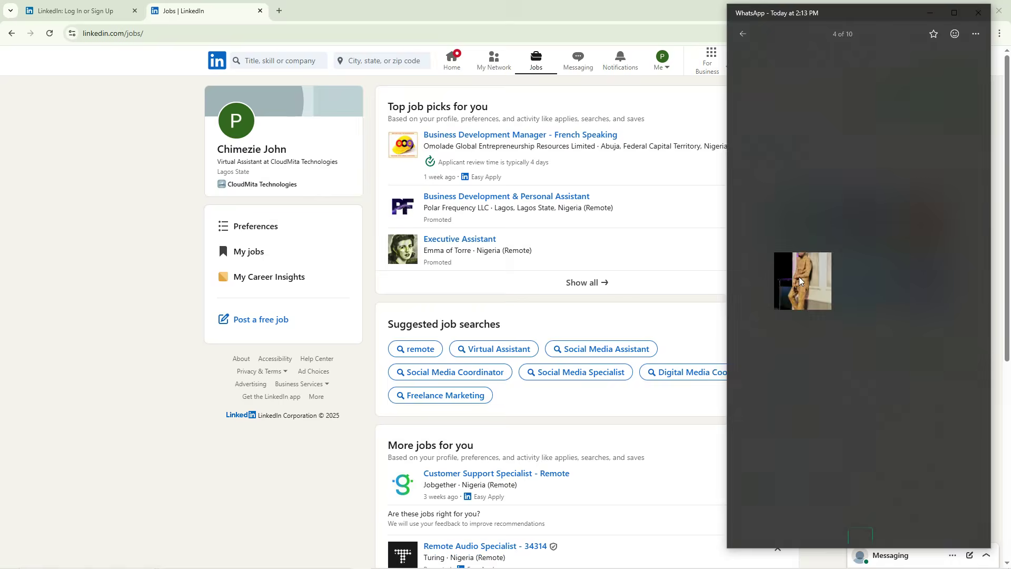
right_click(893, 206)
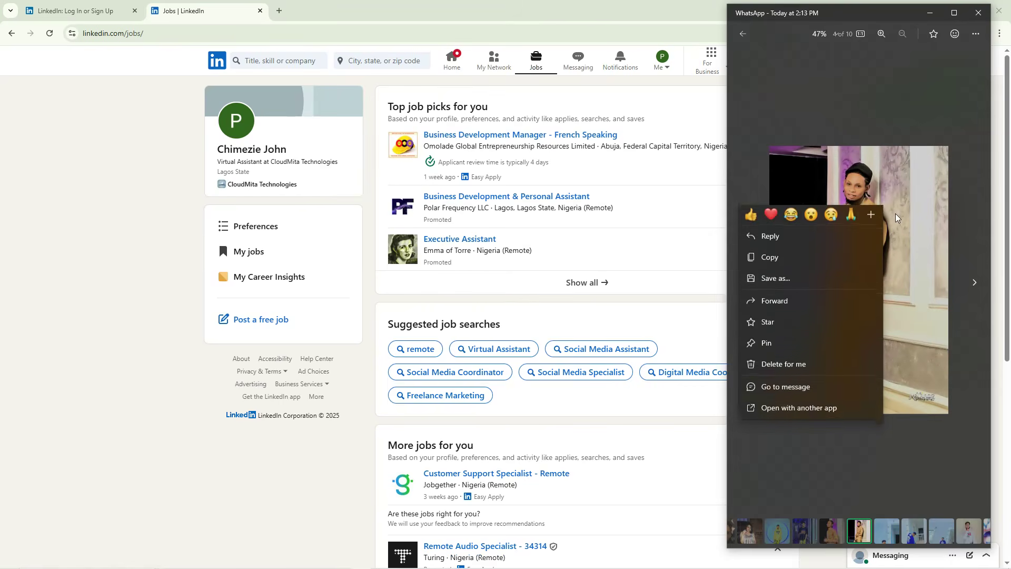
click(780, 286)
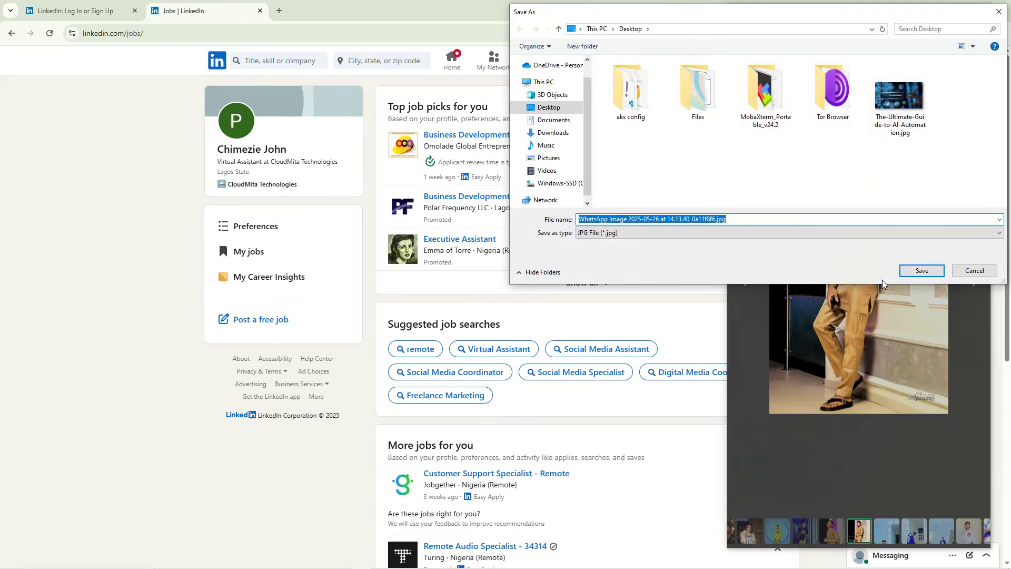
click(920, 269)
click(51, 273)
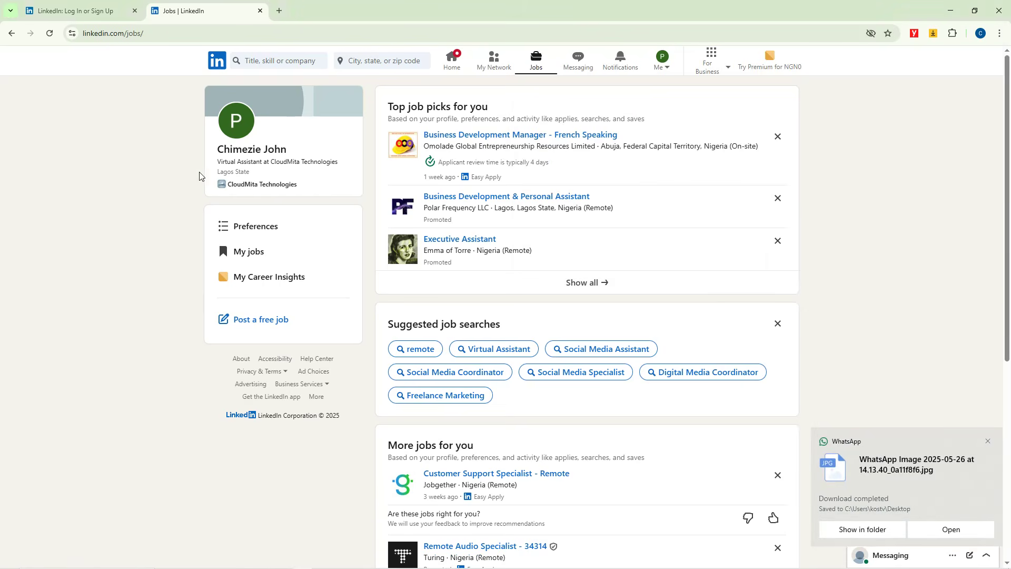
Upload the image saved from WhatsApp as the LinkedIn profile photo and save it
click(240, 125)
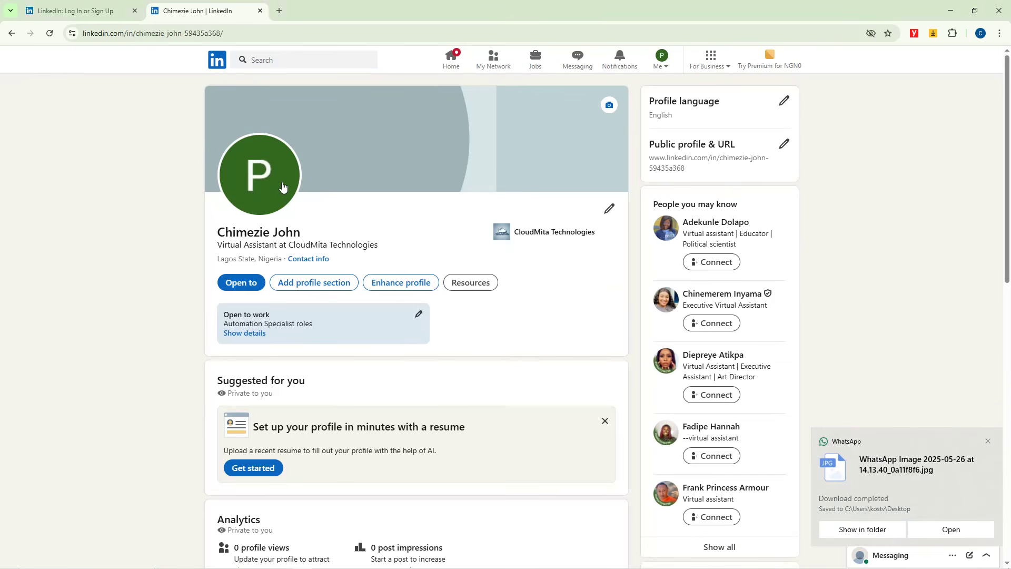
click(280, 188)
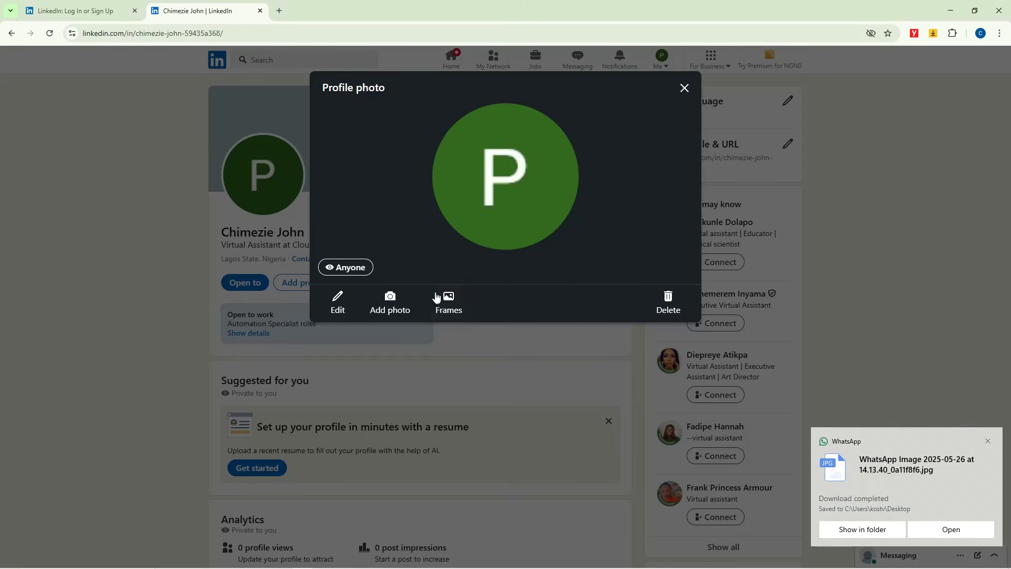
click(394, 306)
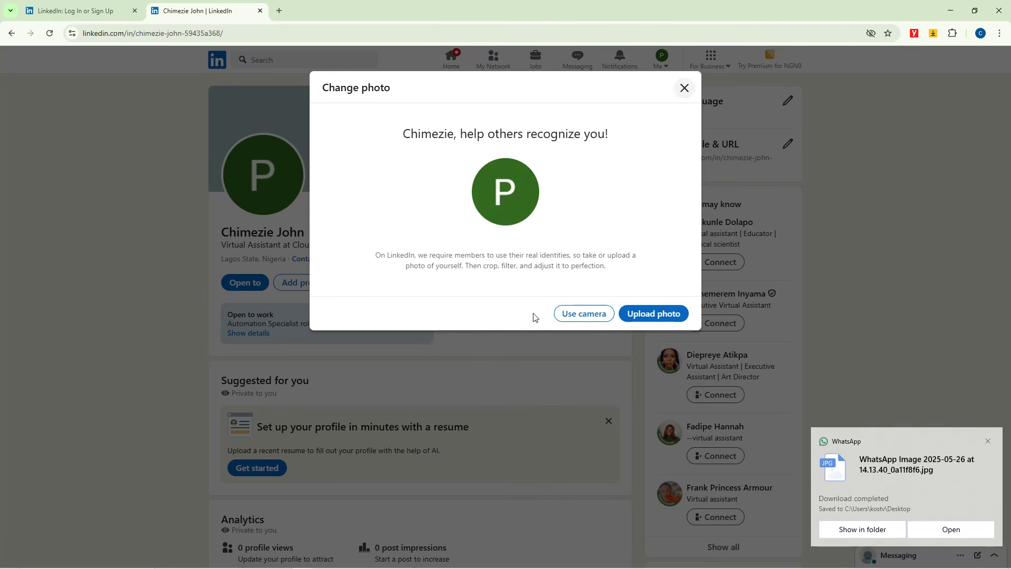
click(653, 315)
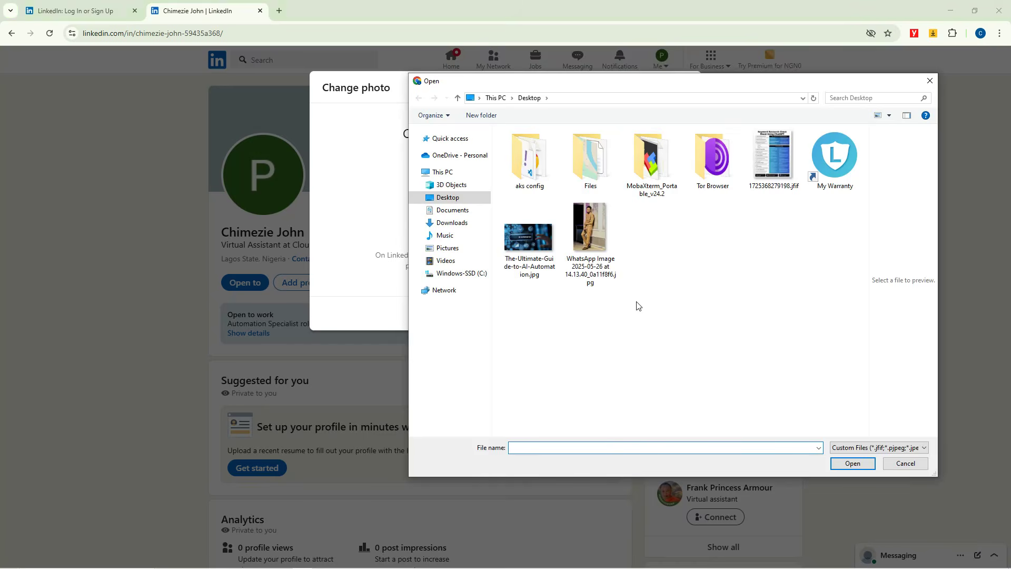
click(589, 225)
click(852, 463)
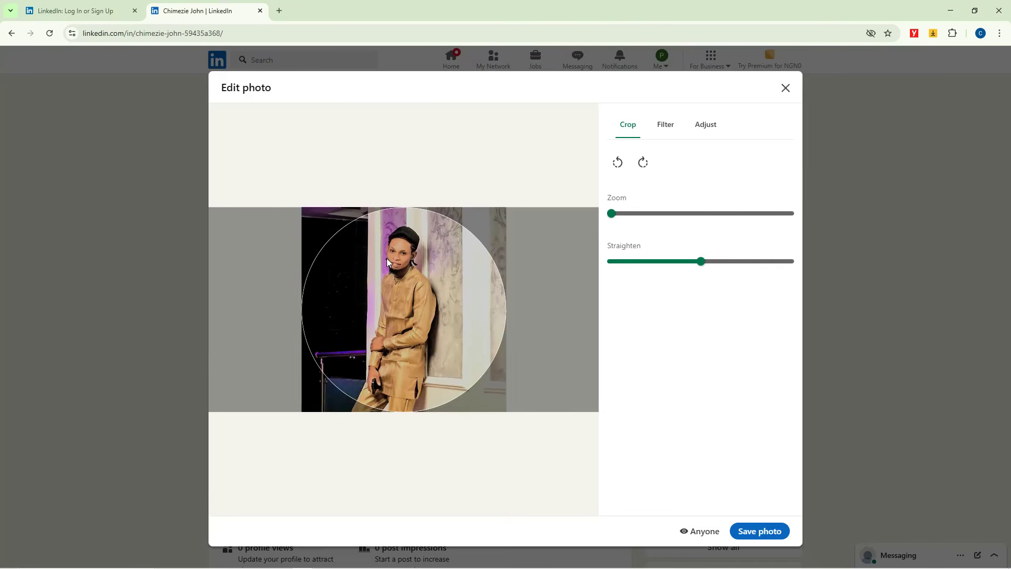
click(756, 532)
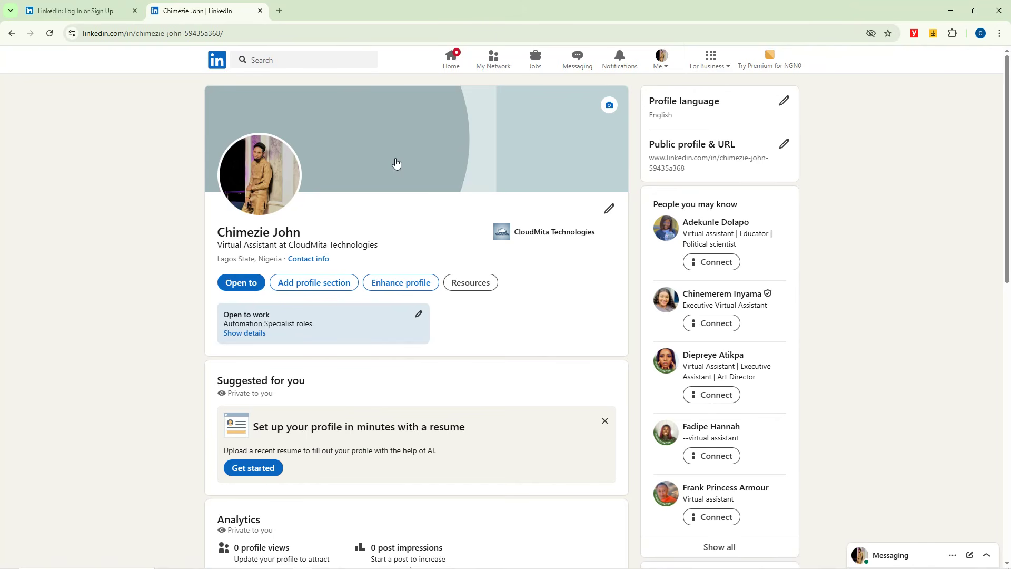
Open canva.com in a new browser tab and dismiss the loading pop-up
click(280, 11)
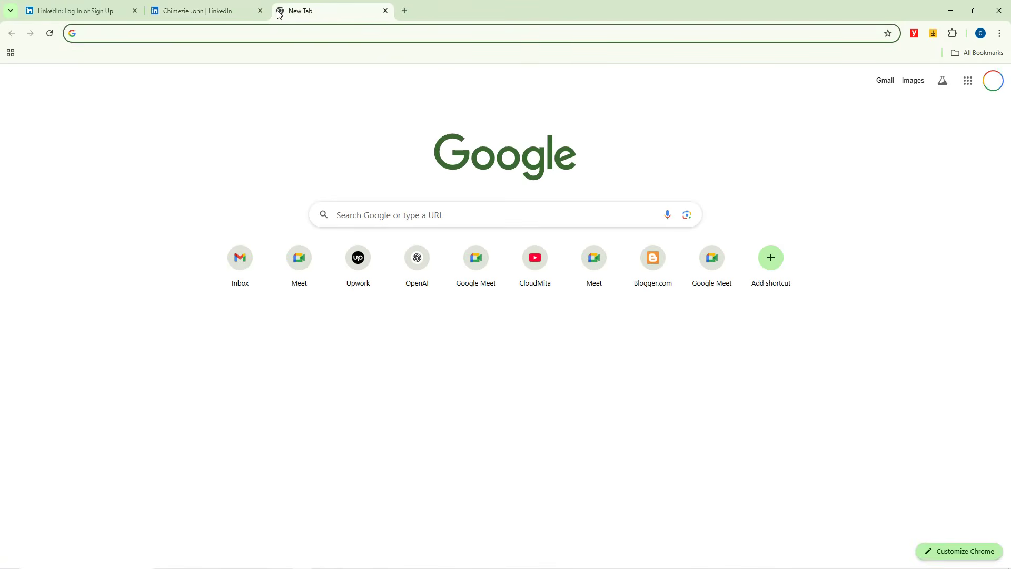
text(canva)
key(Return)
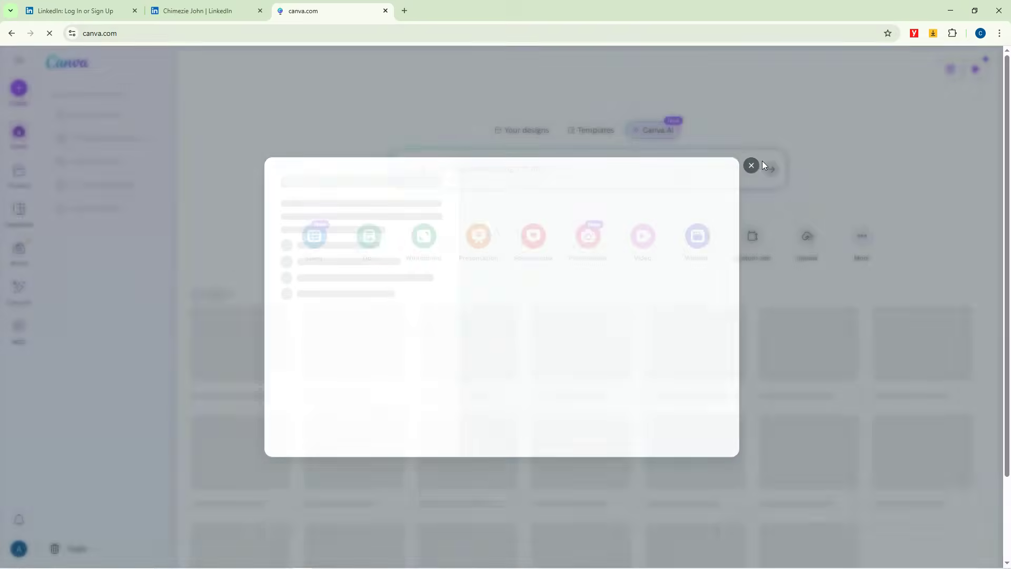
click(764, 162)
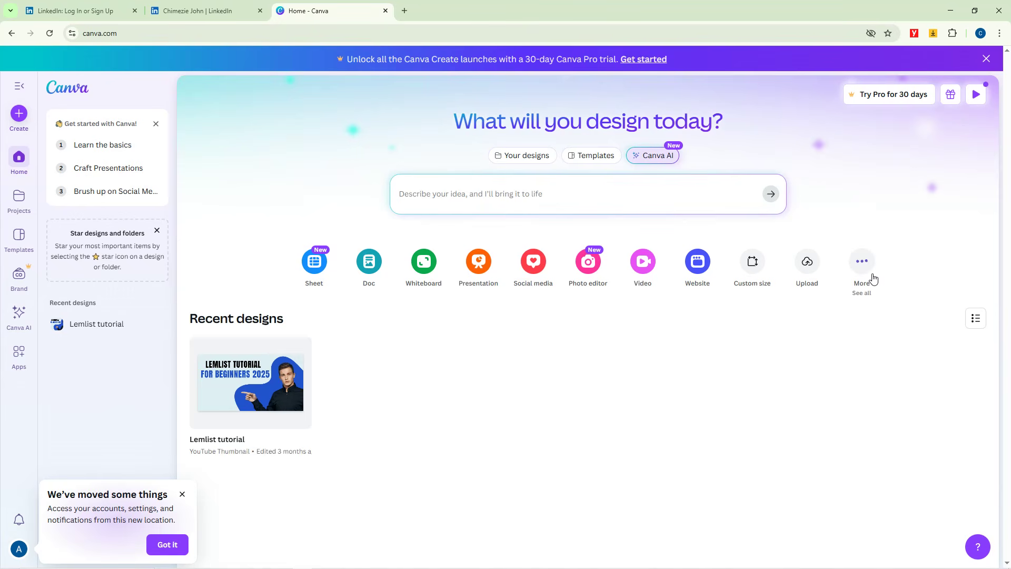
Type 'Linkedin' into the Canva AI prompt, clear it, and return to Canva home
click(475, 199)
text(Li)
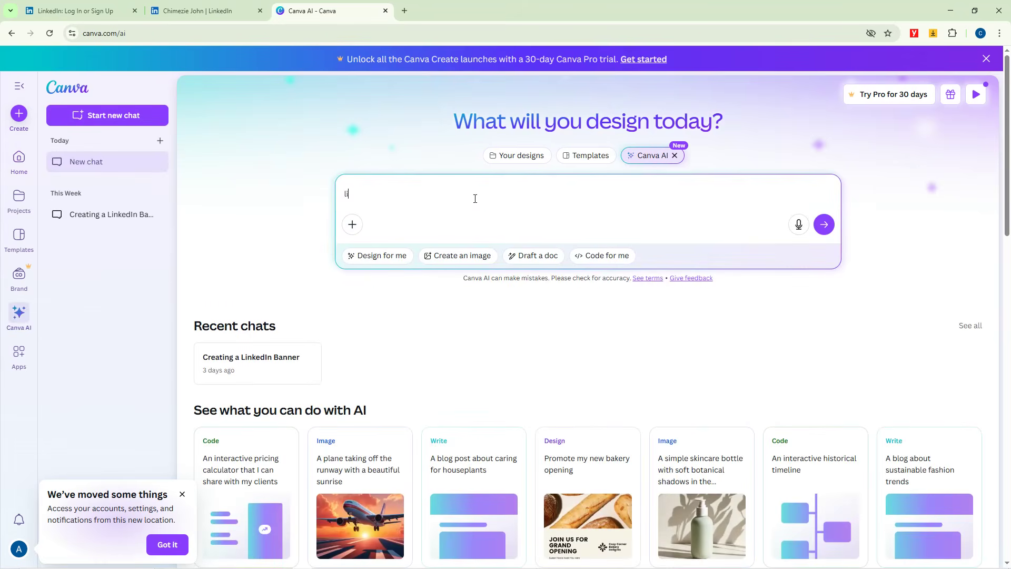
text(nkedin bann)
key(ctrl+a)
key(BackSpace)
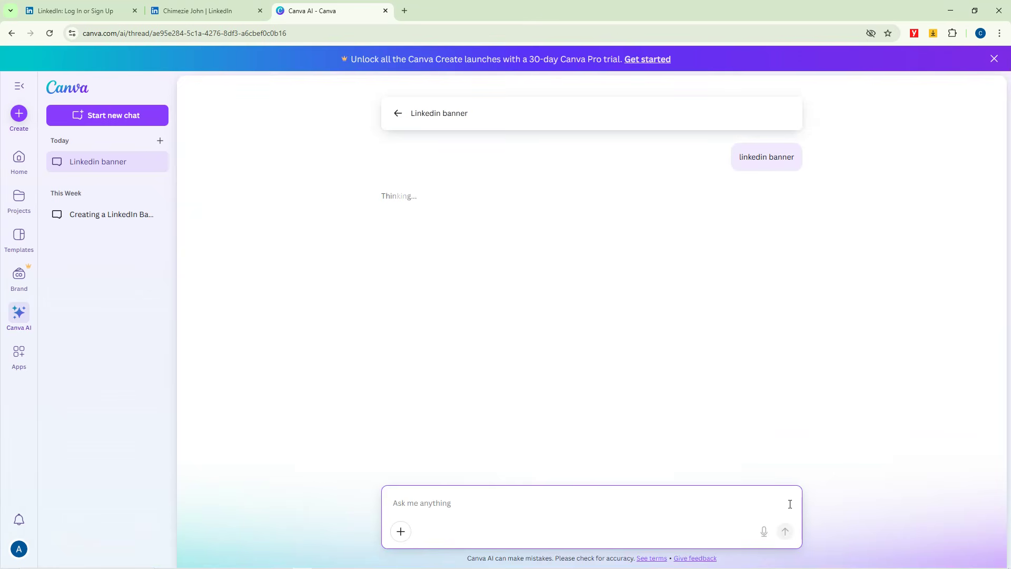
click(21, 162)
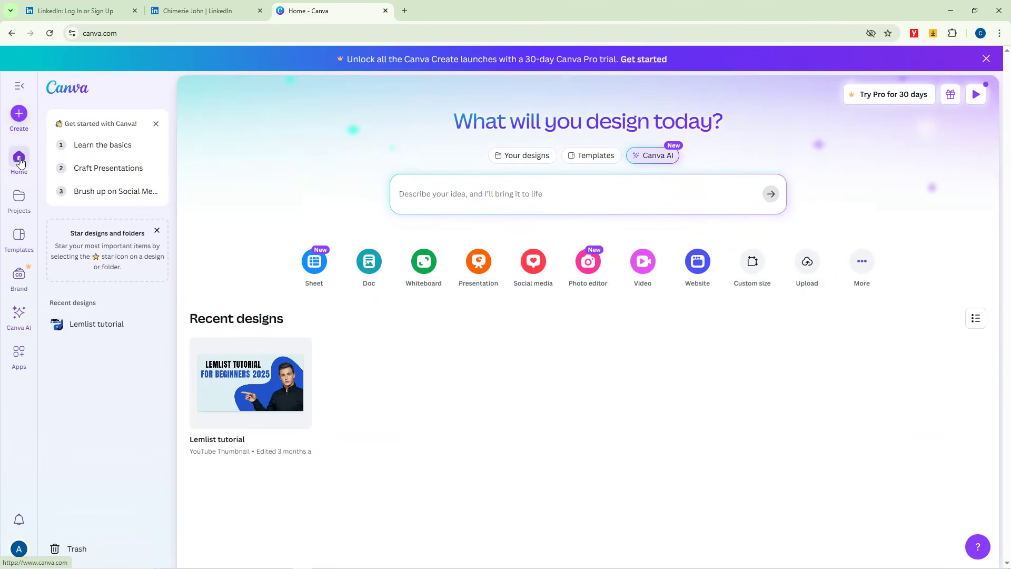
Search 'linkedin banner' and create a blank LinkedIn Background Photo design (1584 × 396 px)
click(859, 263)
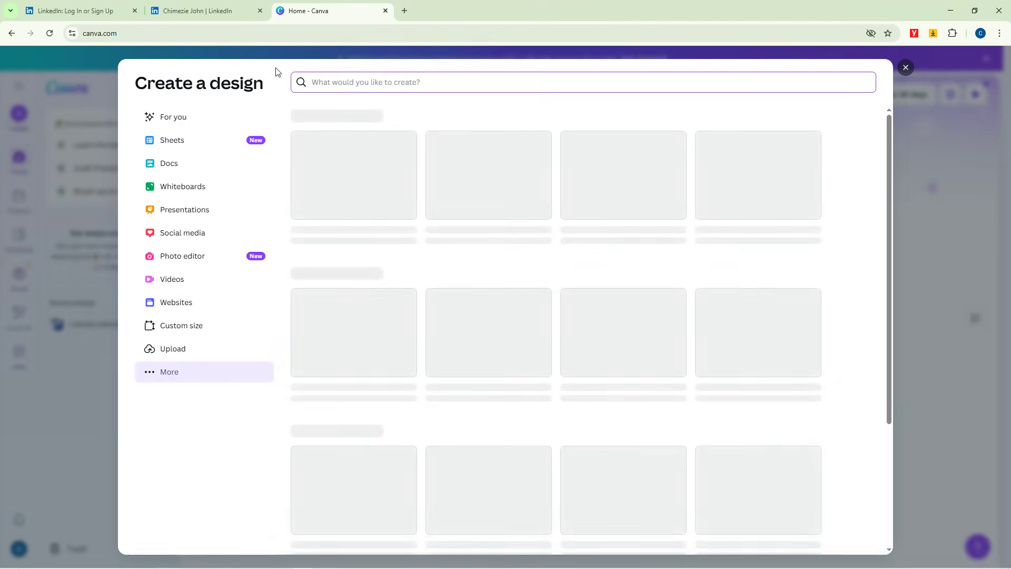
text(linke)
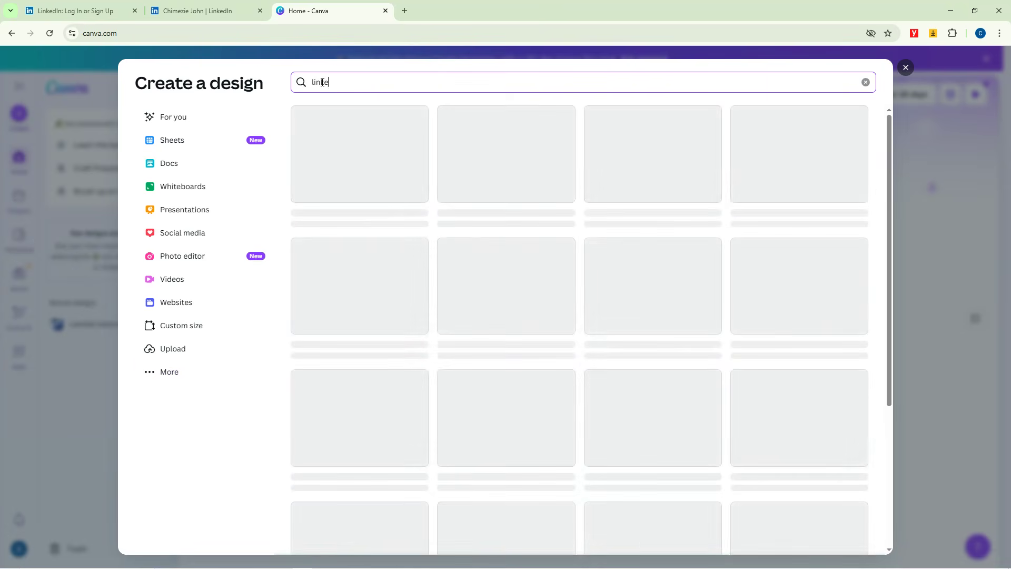
text(din banner)
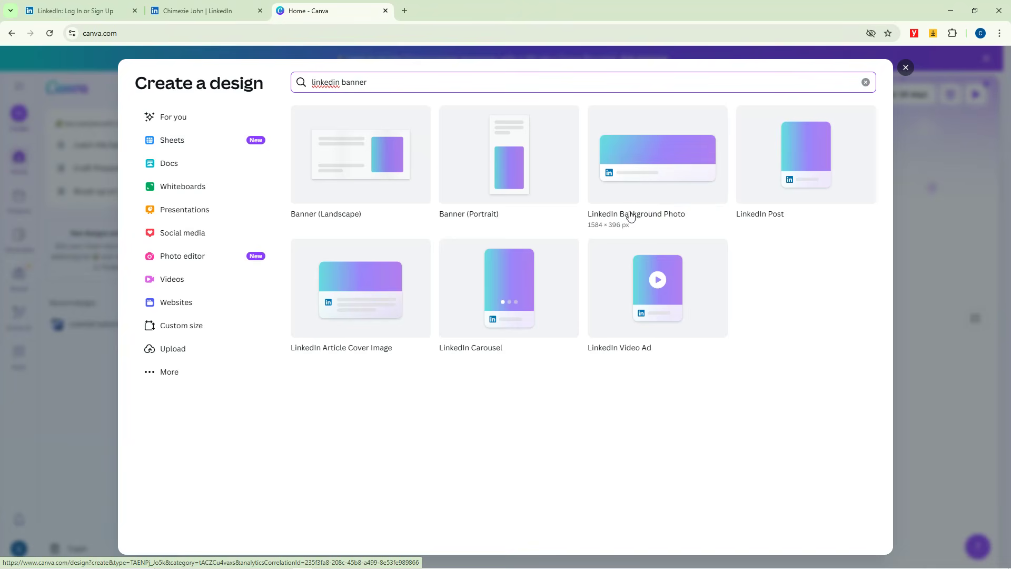
click(630, 216)
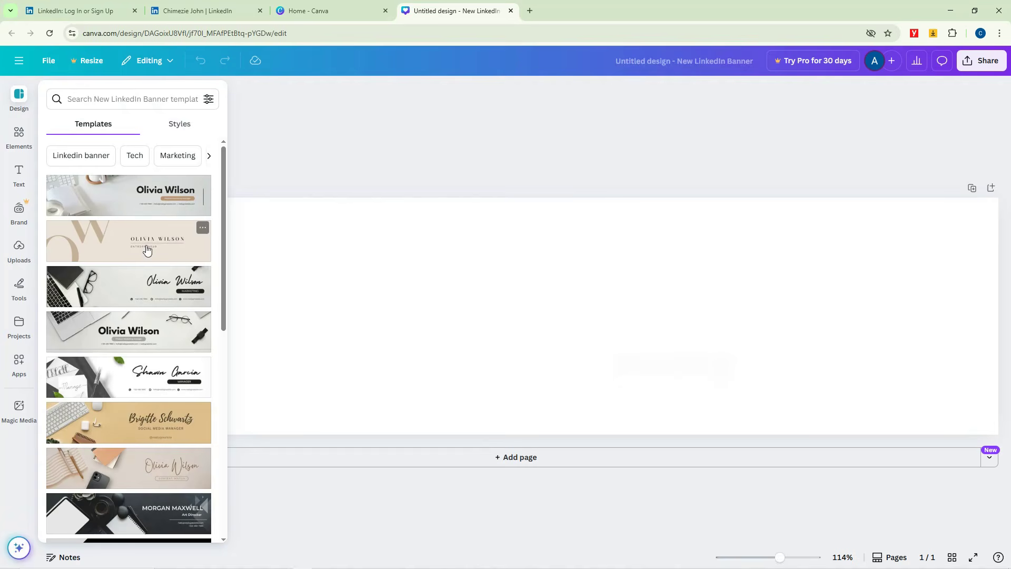
Apply the White Minimalist Corporate template and replace the name heading with the owner's full name
click(135, 200)
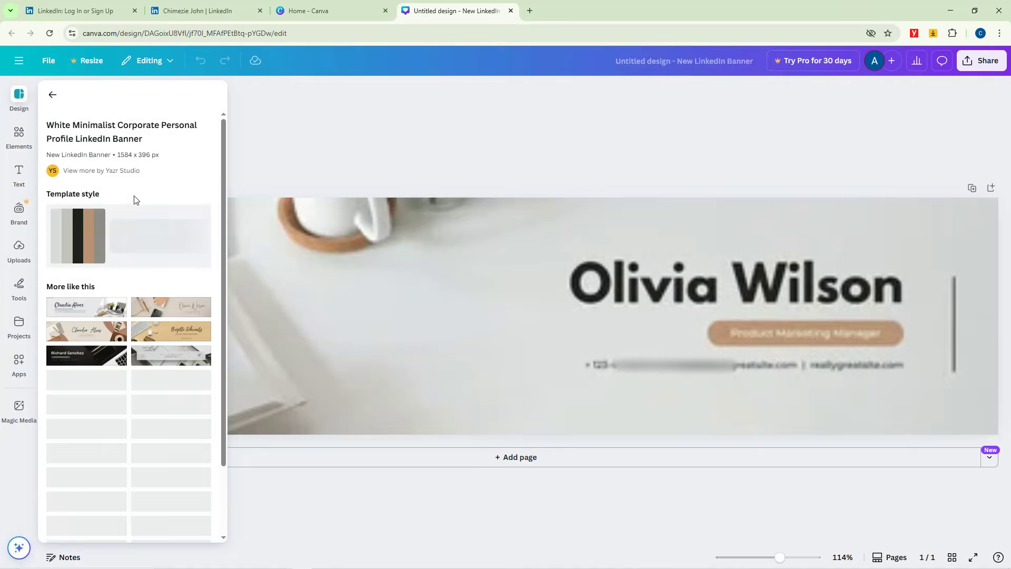
click(779, 357)
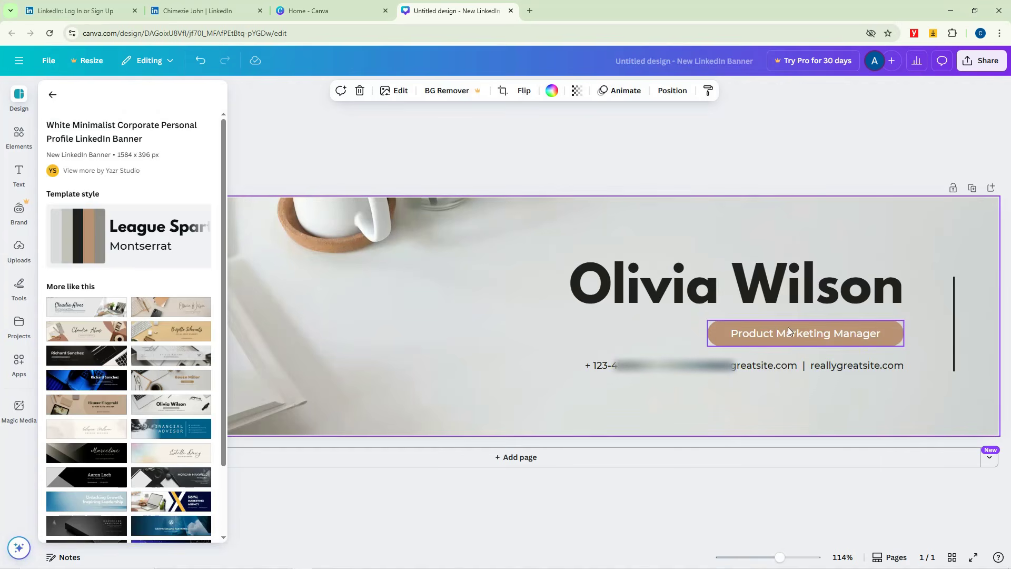
click(782, 288)
double_click(782, 288)
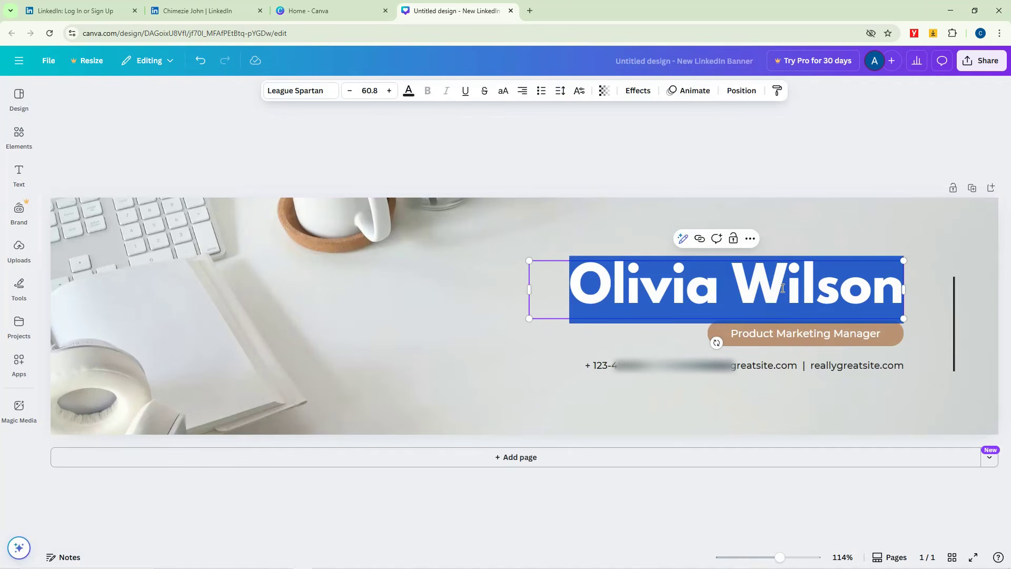
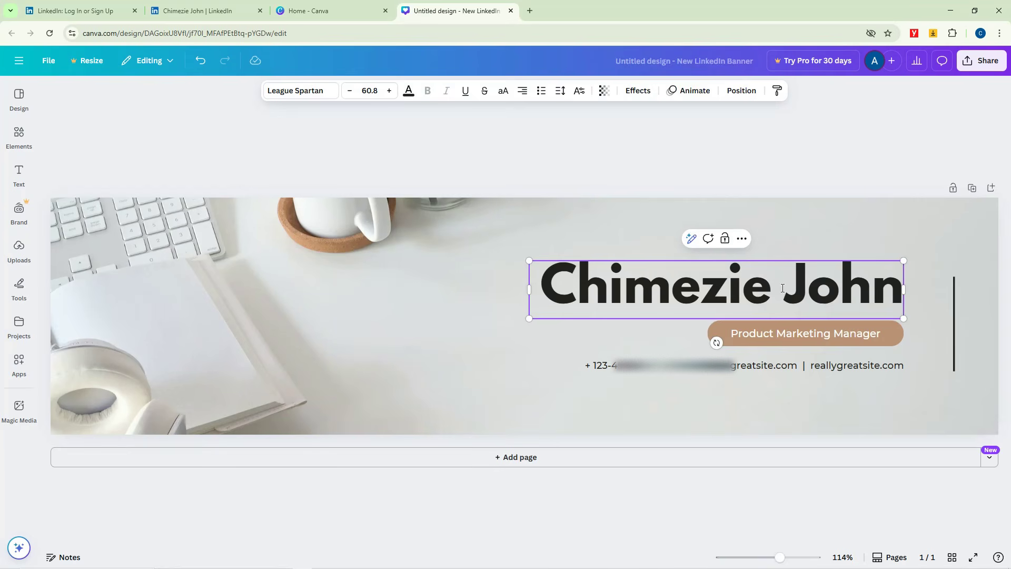
Change the banner's tagline pill text to 'Automation Expert'
click(843, 336)
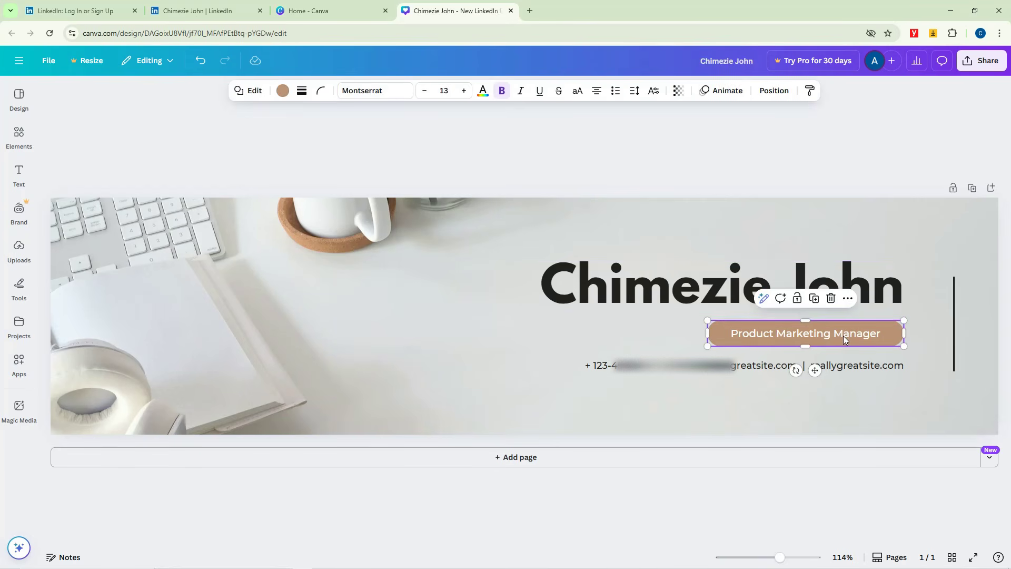
key(ctrl+a)
click(841, 336)
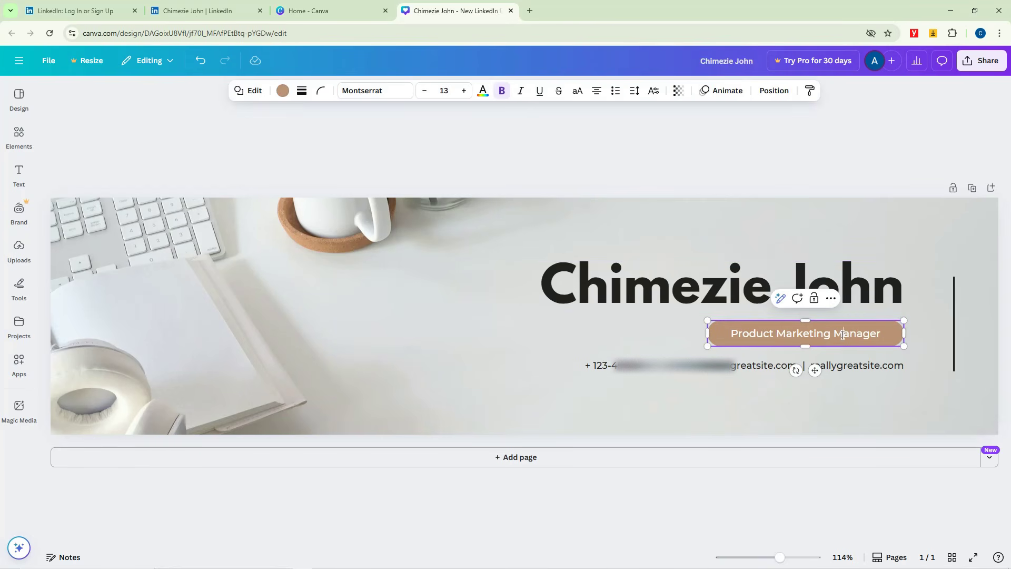
click(843, 335)
text(Au)
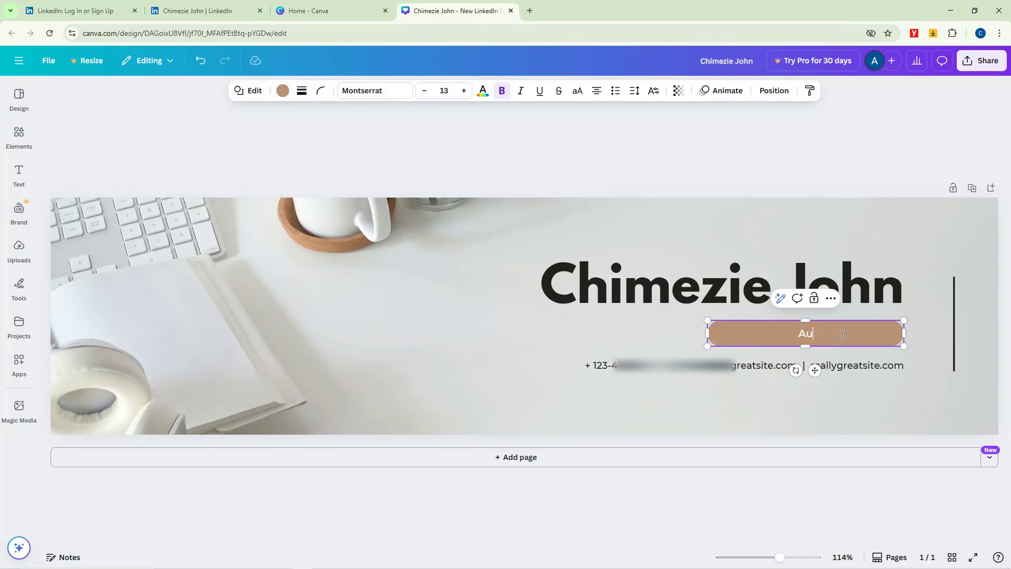
text(tomation Expert)
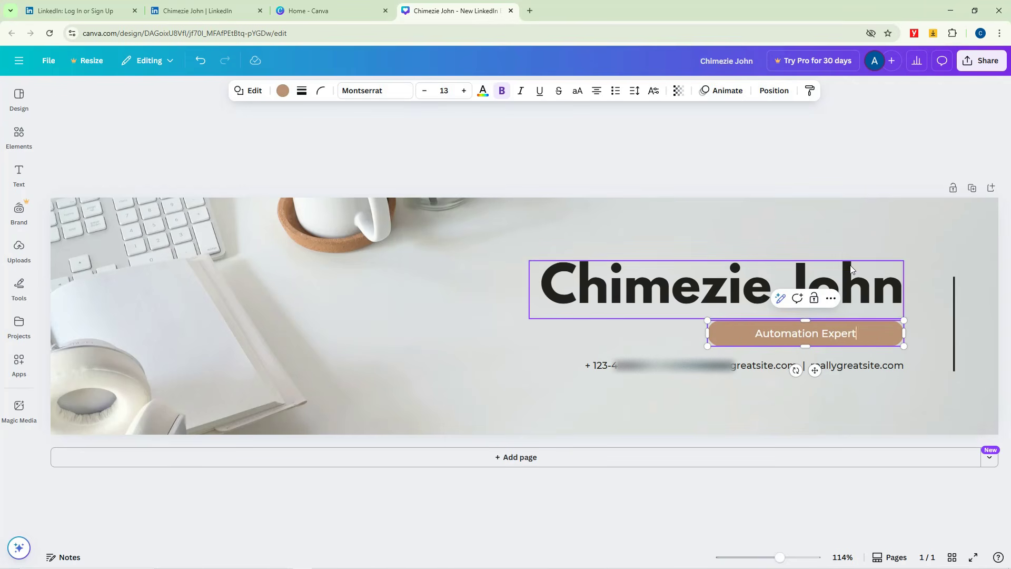
click(824, 220)
click(685, 365)
Replace the sample phone number in the contact line with the owner's phone number
double_click(684, 365)
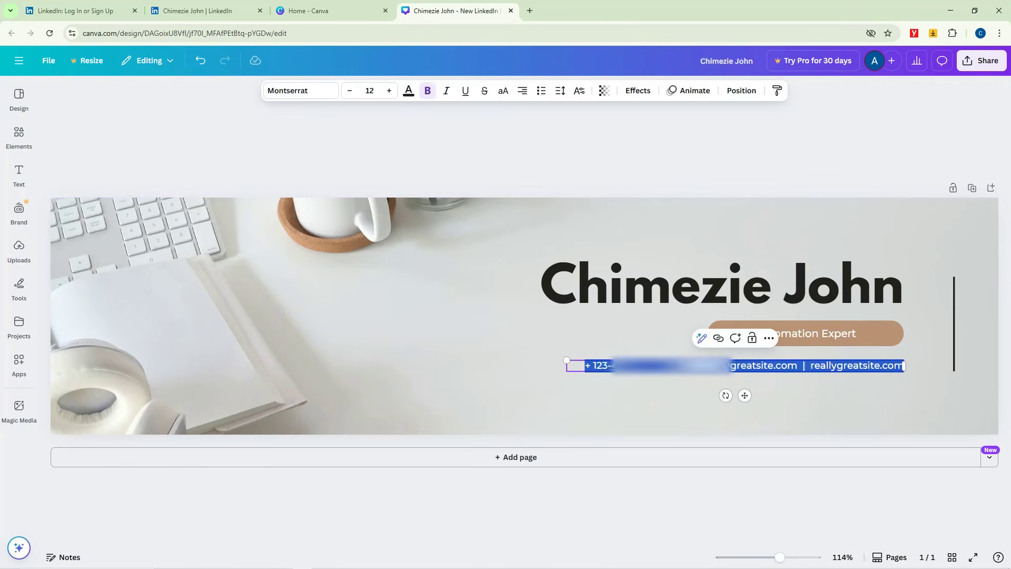
click(685, 365)
drag(684, 365, 589, 367)
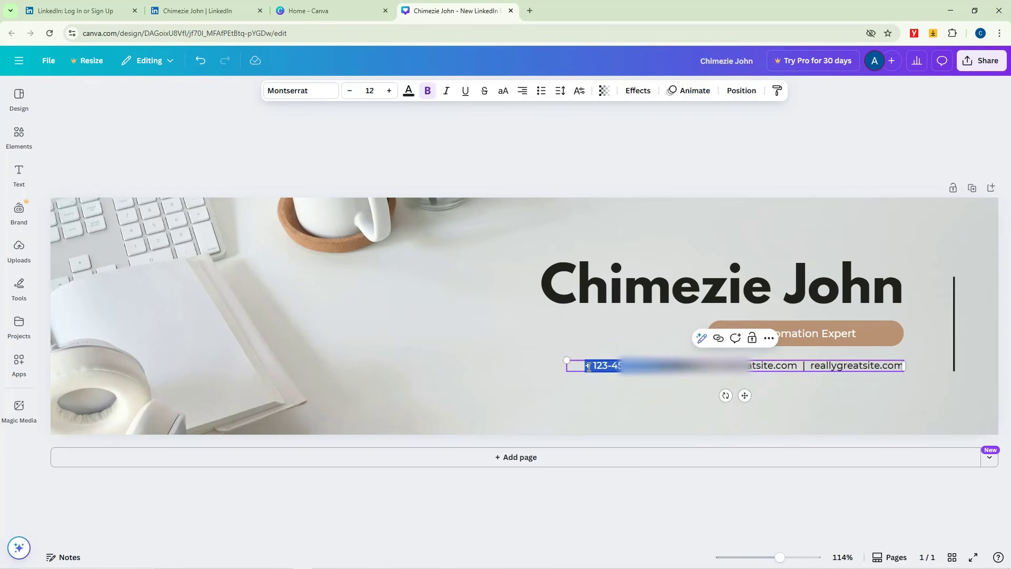
click(589, 367)
drag(753, 365, 594, 367)
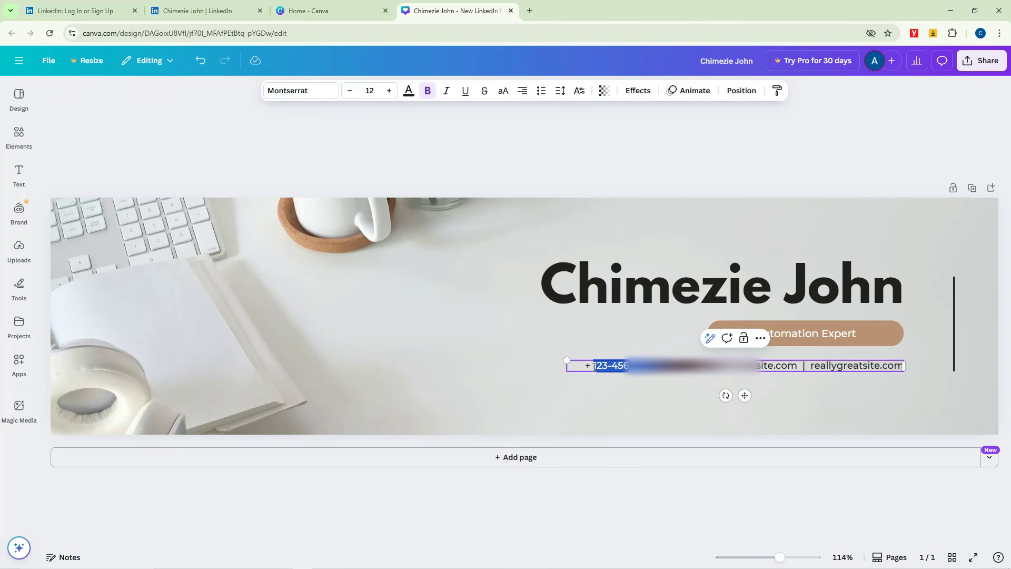
key(BackSpace)
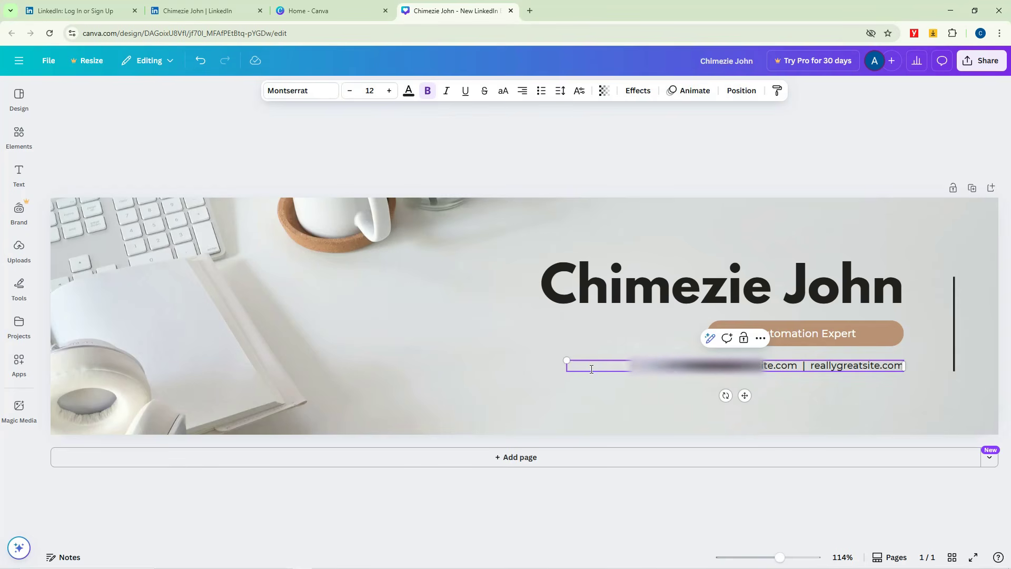
Replace the sample e-mail text and change reallygreatsite.com to cloudmita.com in the contact line
key(ctrl+shift+Right)
key(ctrl+shift+Right)
key(ctrl+shift+Right)
key(ctrl+shift+Right)
key(ctrl+shift+Right)
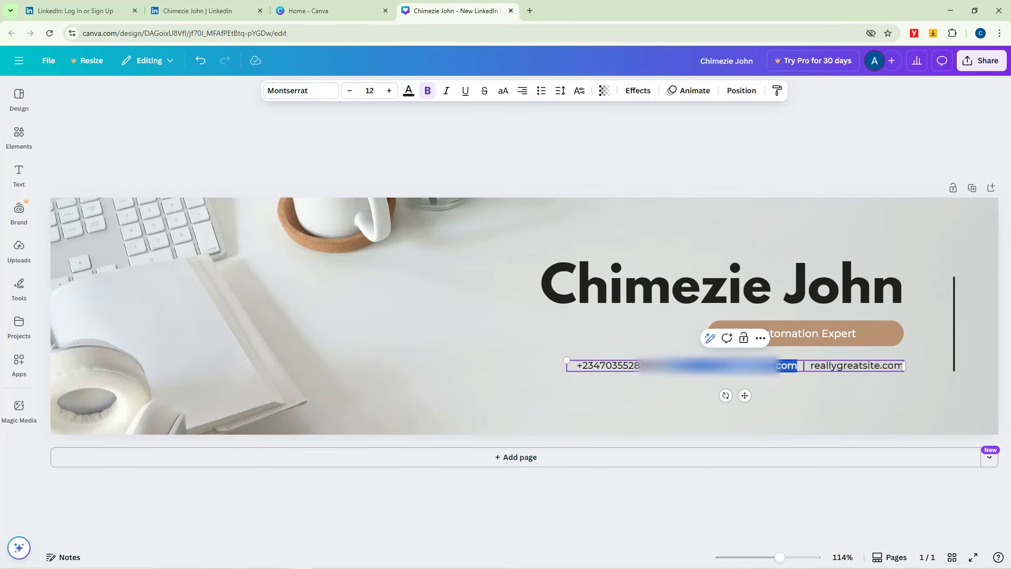
key(BackSpace)
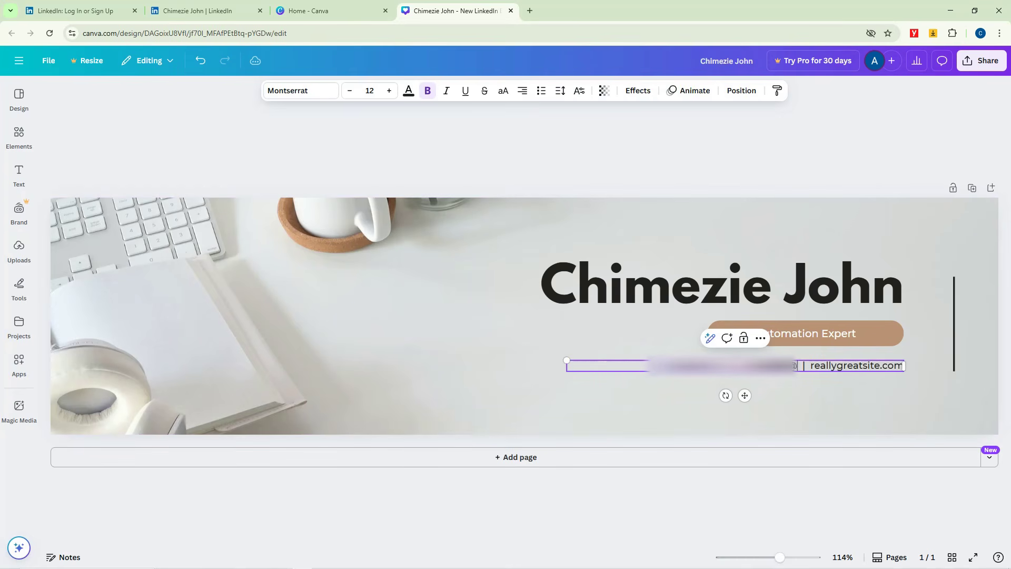
text(cloudmita.c)
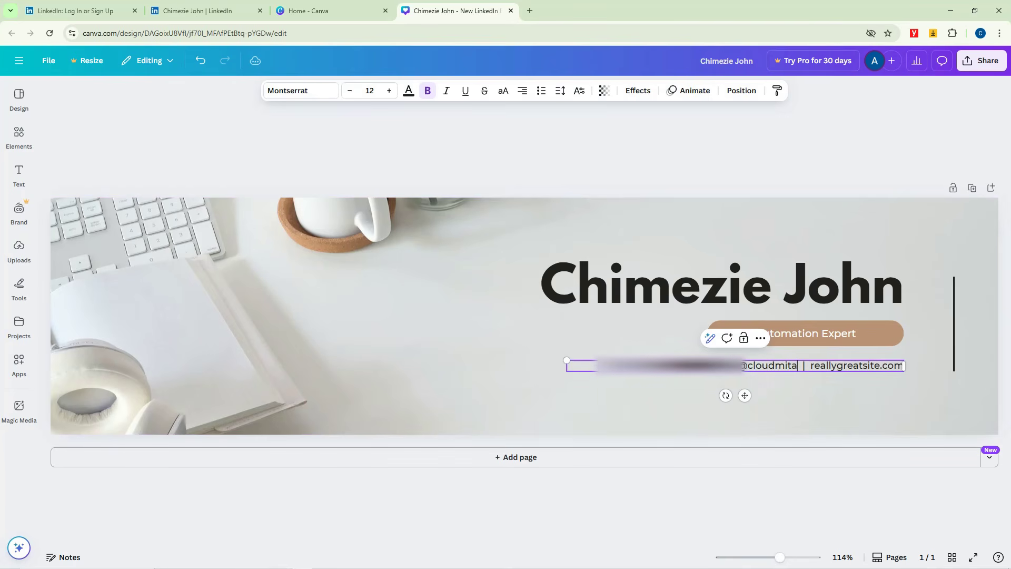
text(om)
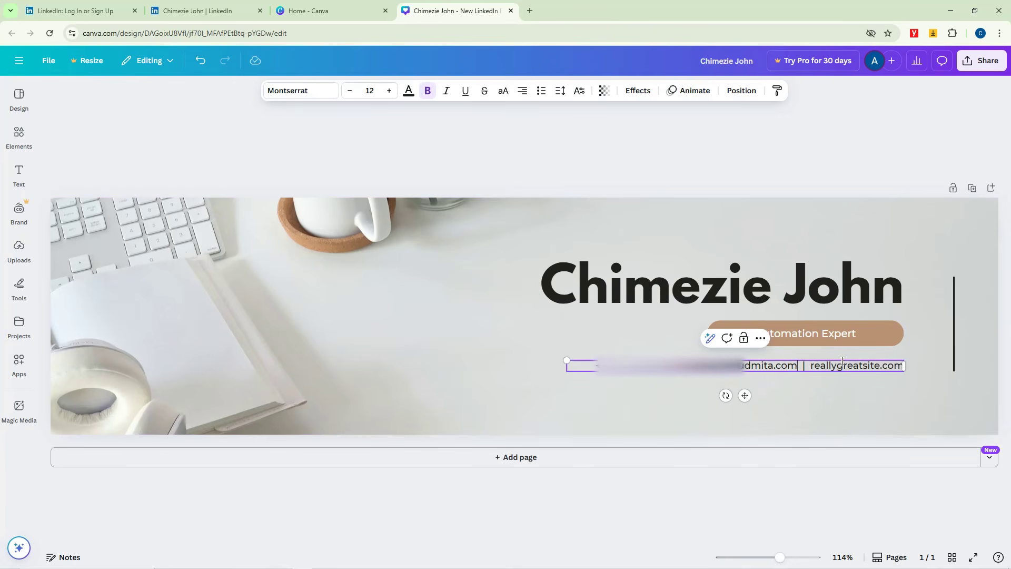
drag(810, 368, 914, 367)
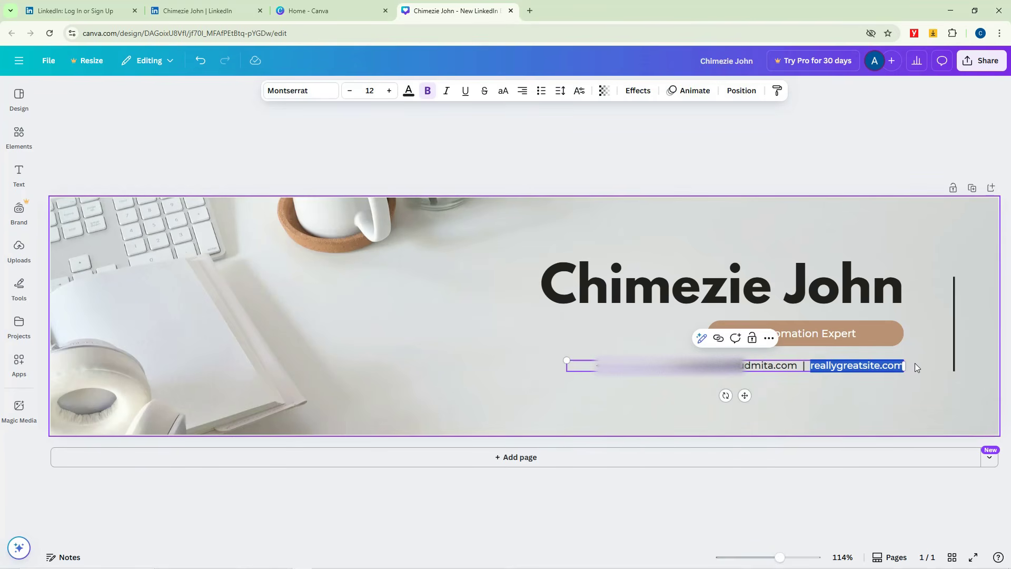
text(Clou)
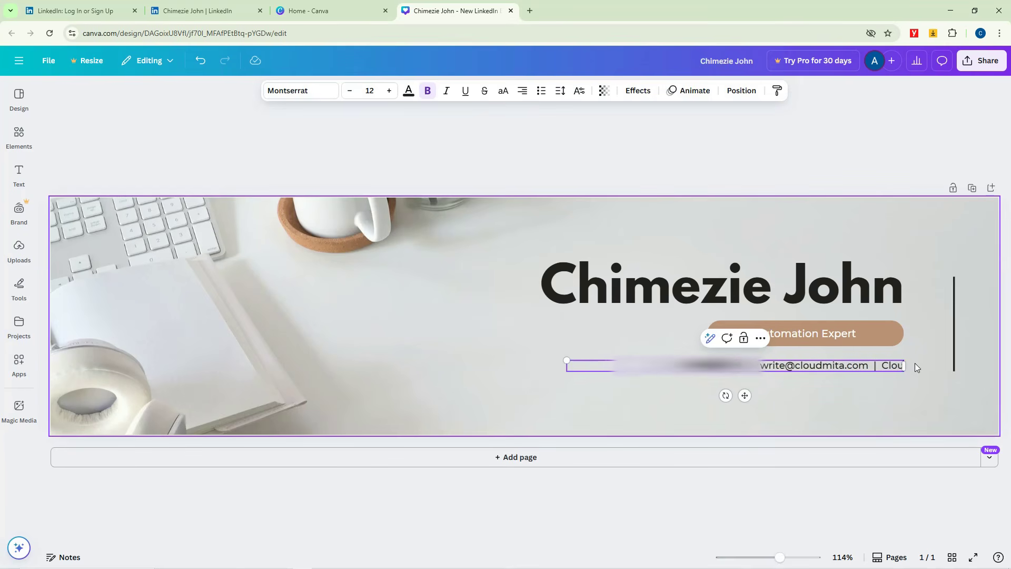
text(dmita.com)
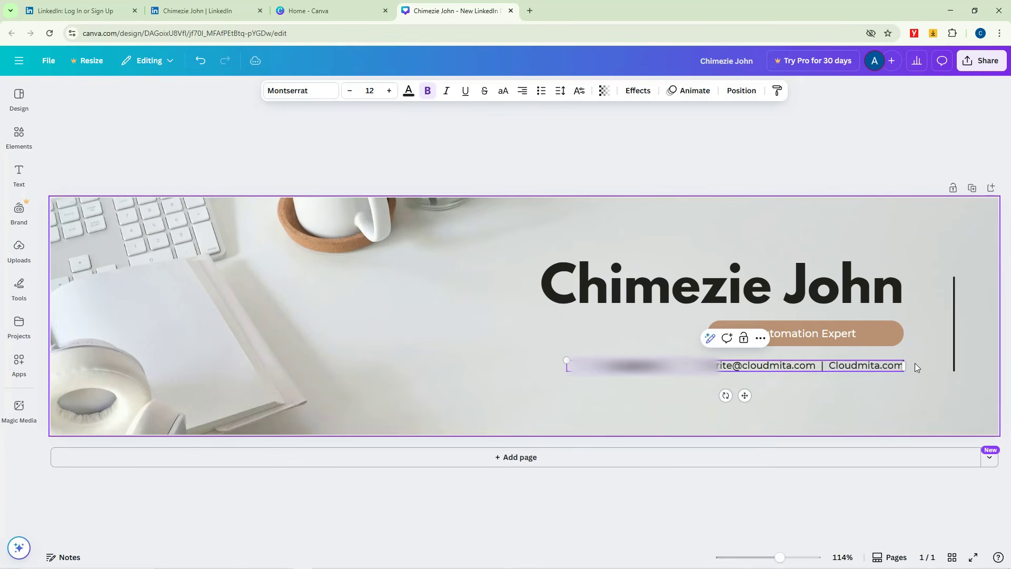
key(Left)
key(Left)
key(Left)
key(Left)
key(Left)
key(Left)
key(Left)
key(Left)
key(Left)
key(Left)
key(Left)
key(Left)
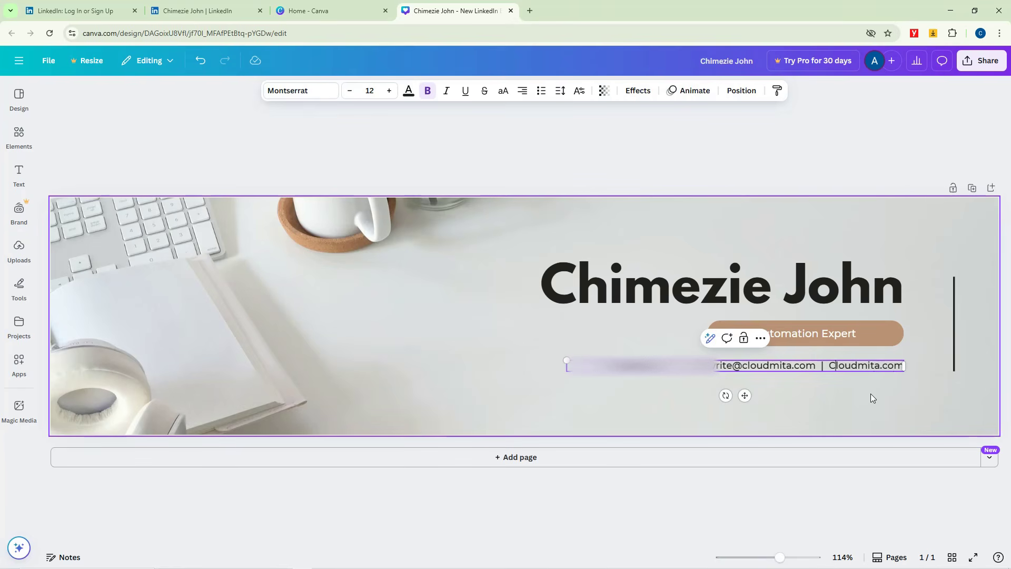
key(BackSpace)
text(c)
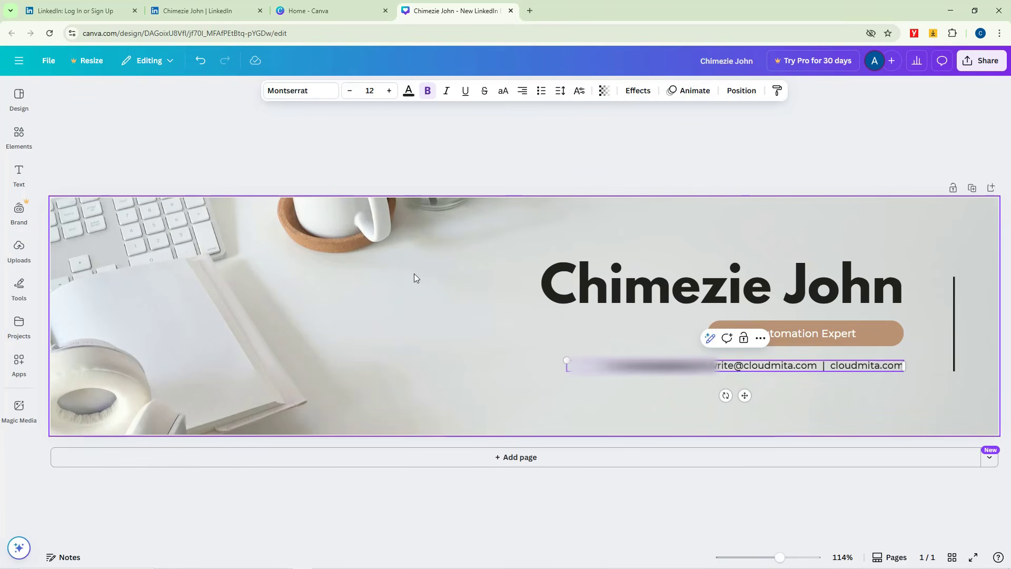
click(409, 271)
click(884, 331)
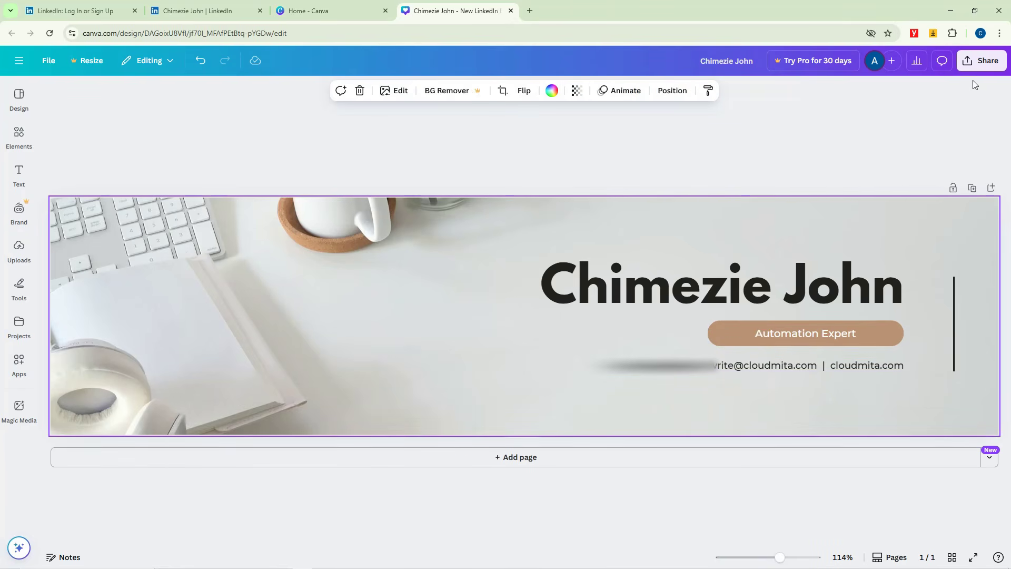
Download the finished banner with the file type switched from PNG to JPG
click(974, 61)
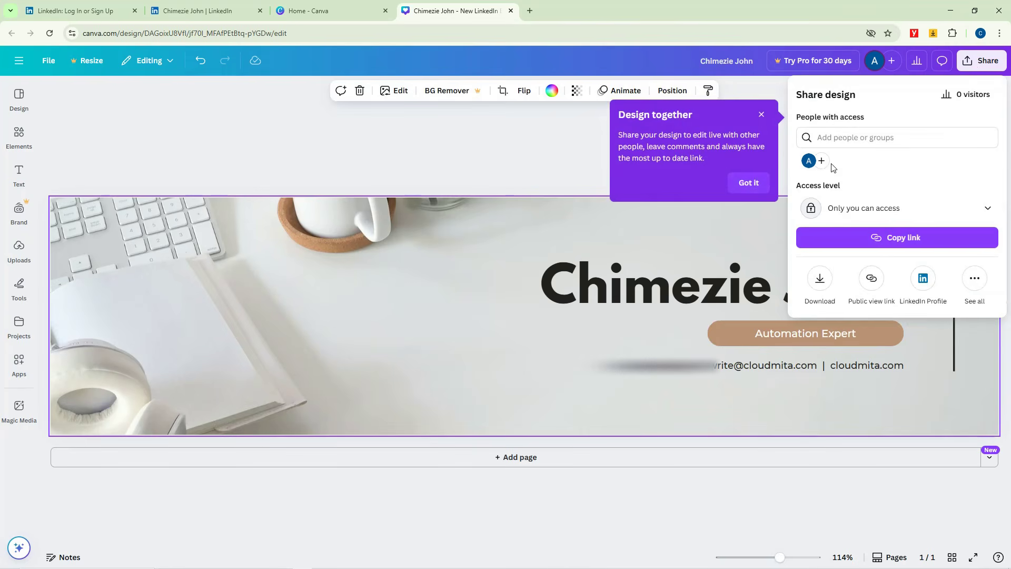
click(820, 283)
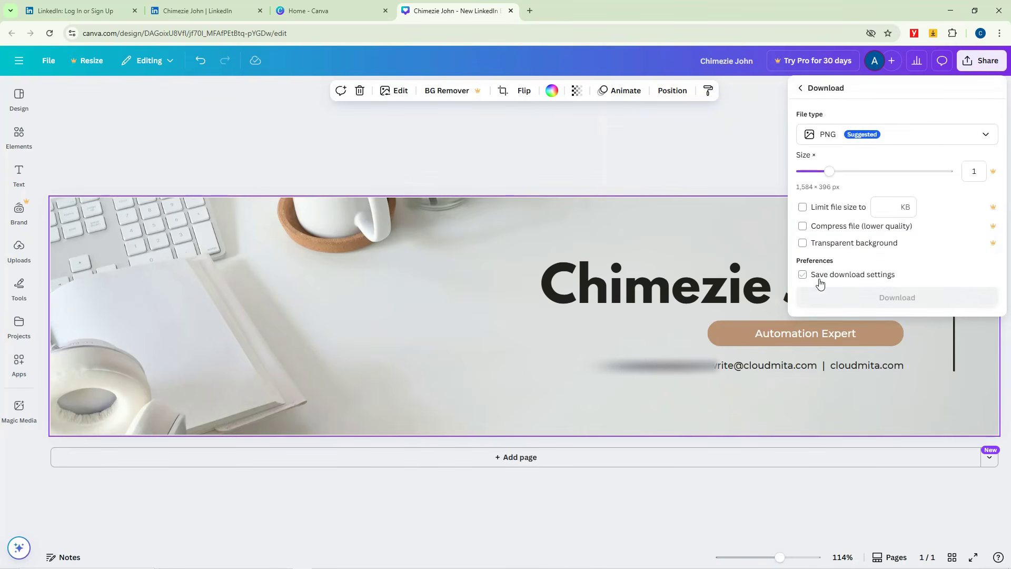
click(847, 136)
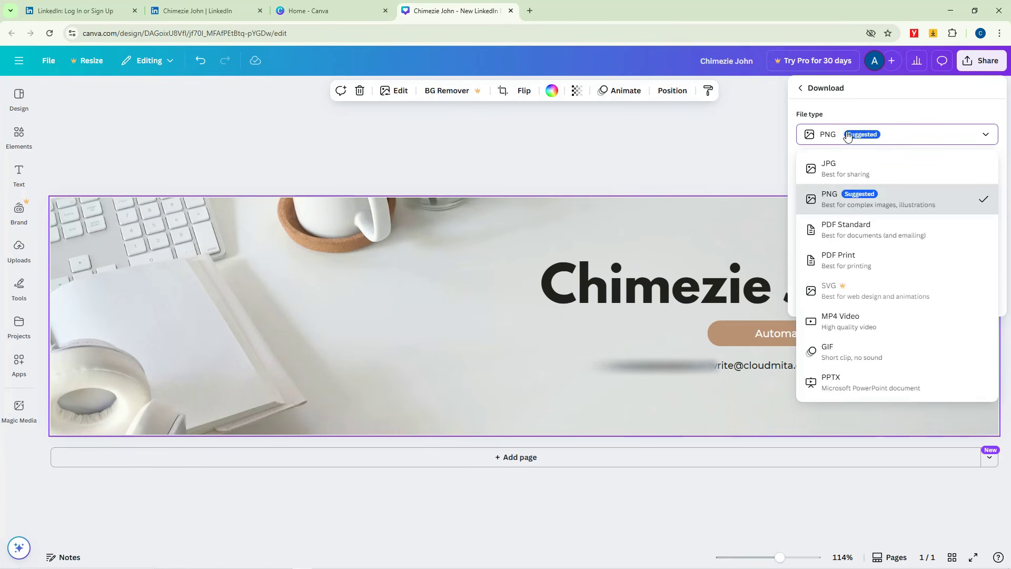
click(832, 168)
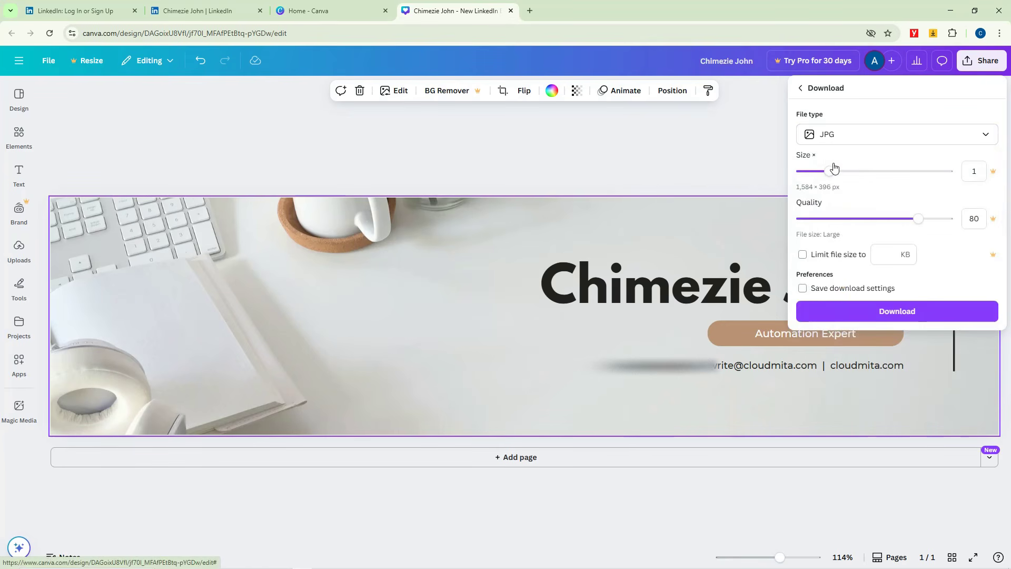
click(895, 312)
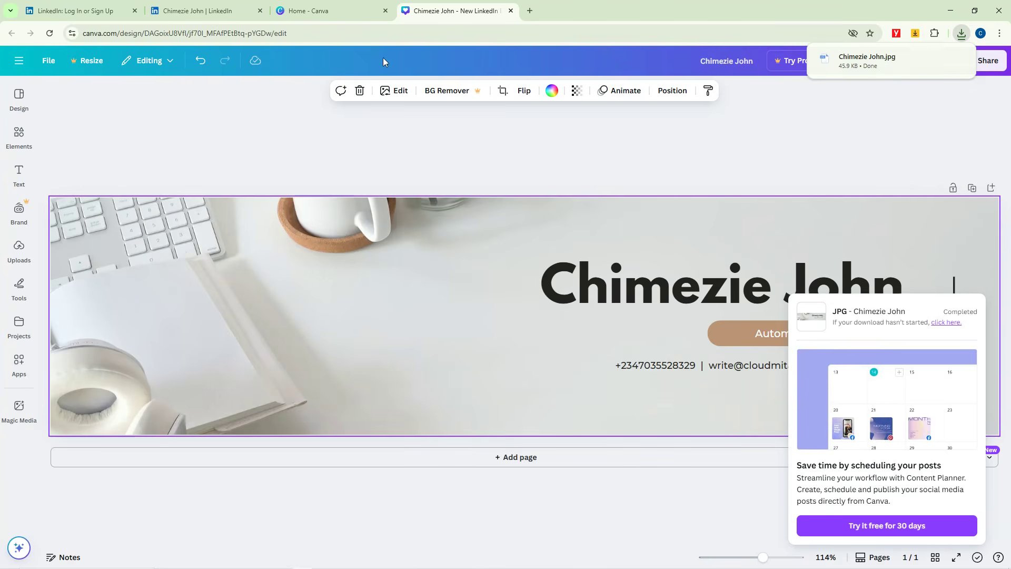
click(369, 15)
Upload the downloaded Canva banner JPG as the cover image, zoom to 1.1 and shift it left
click(207, 4)
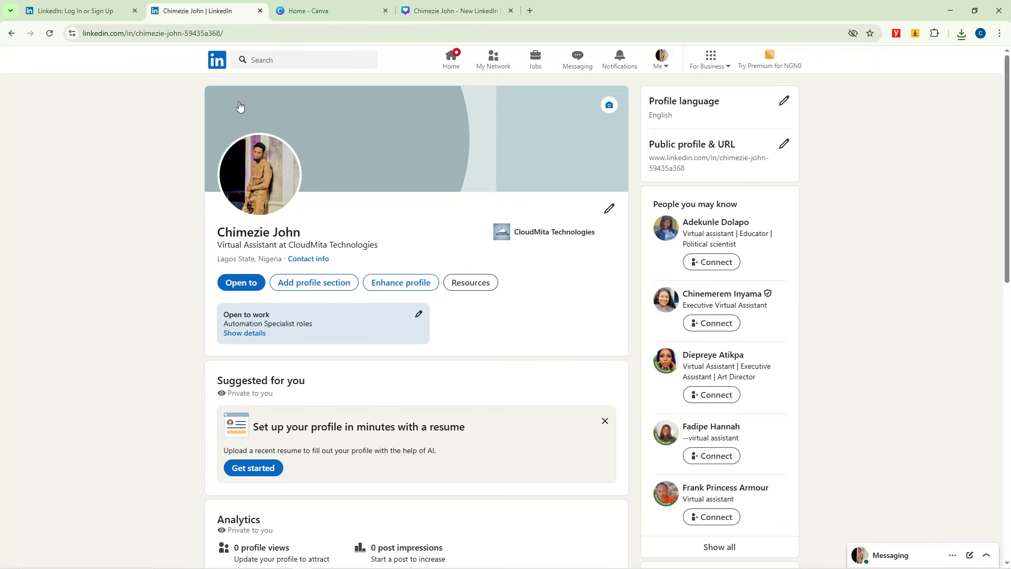
click(501, 121)
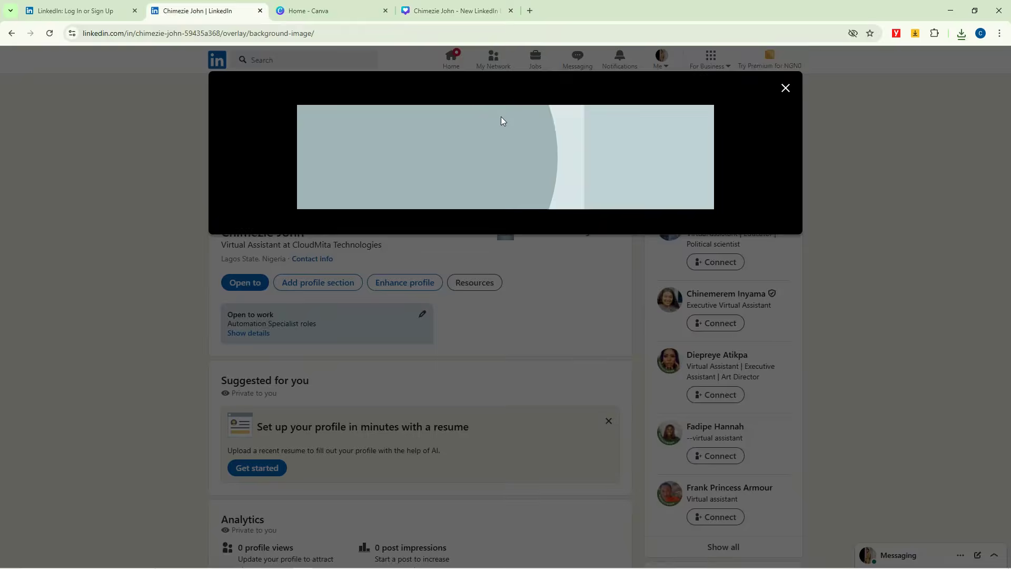
click(785, 88)
click(608, 107)
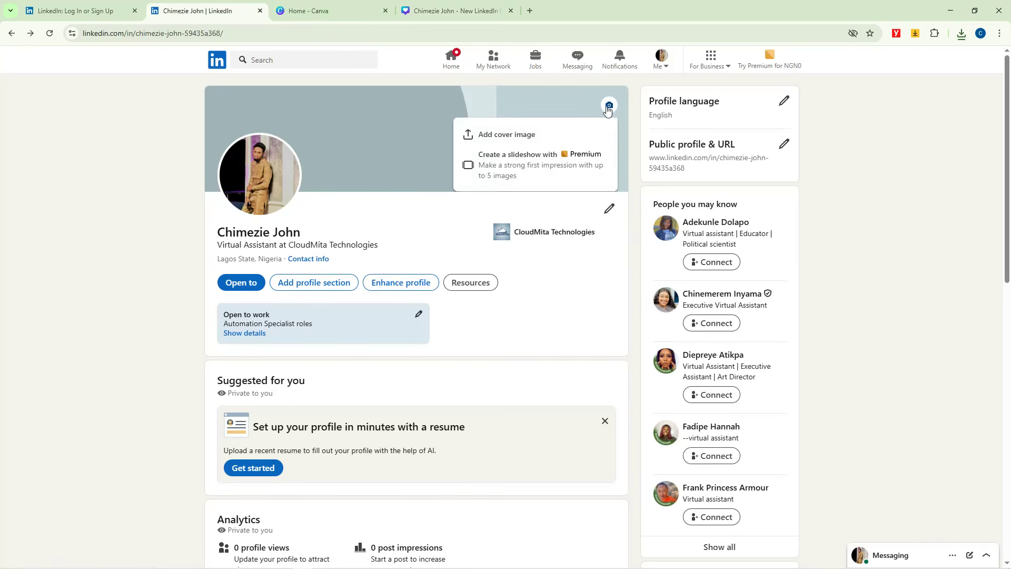
click(506, 137)
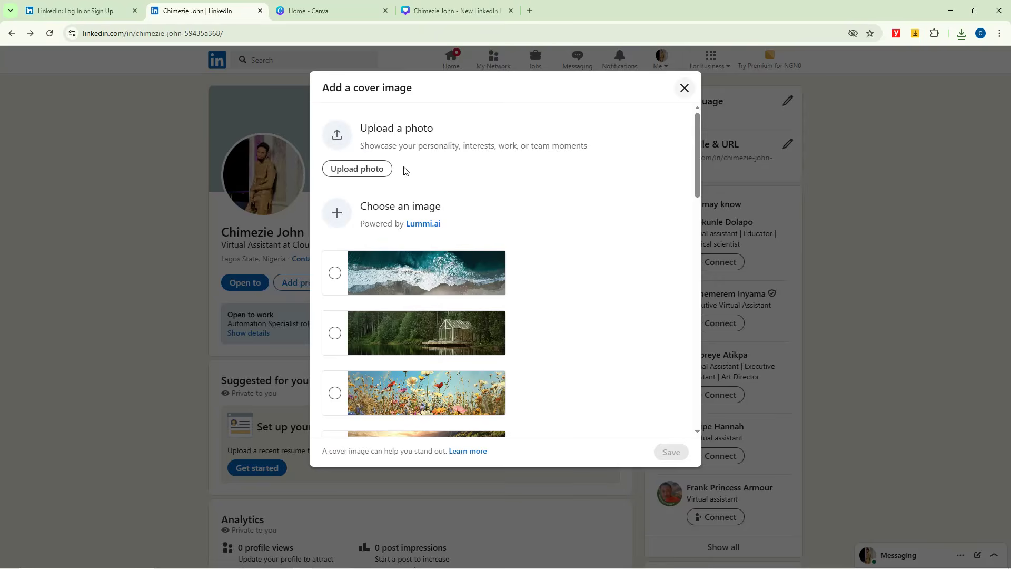
click(352, 168)
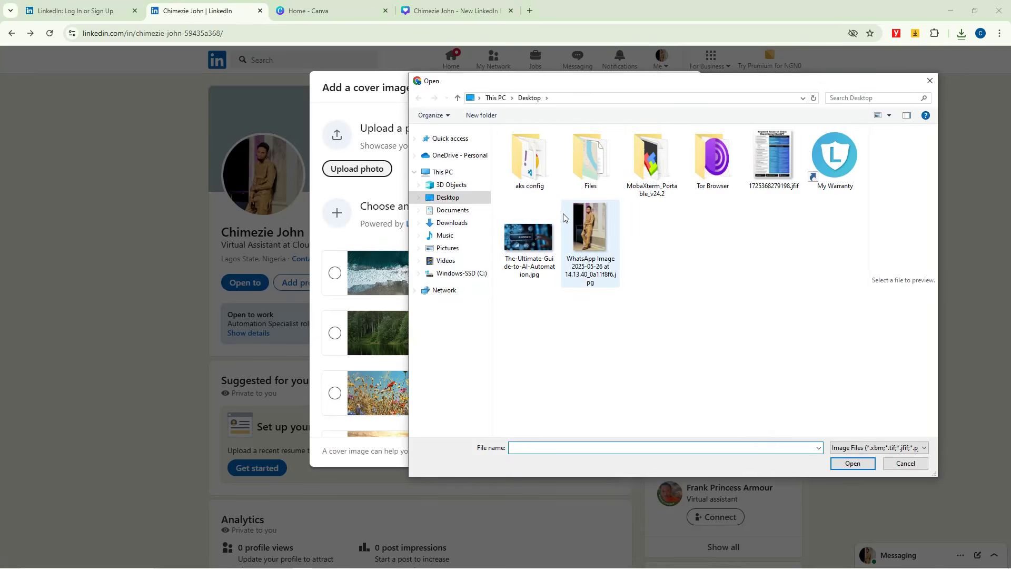
click(450, 222)
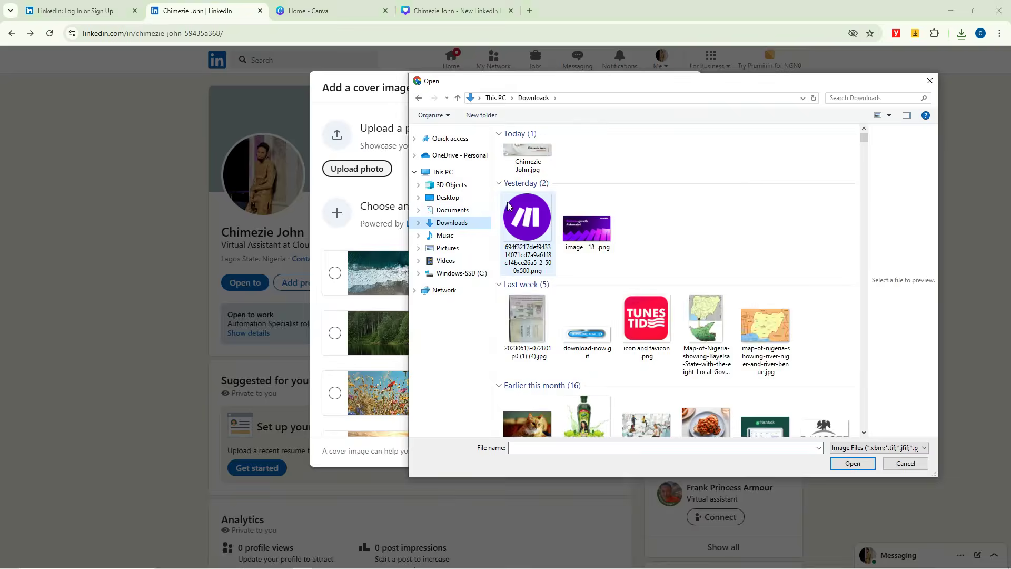
click(537, 157)
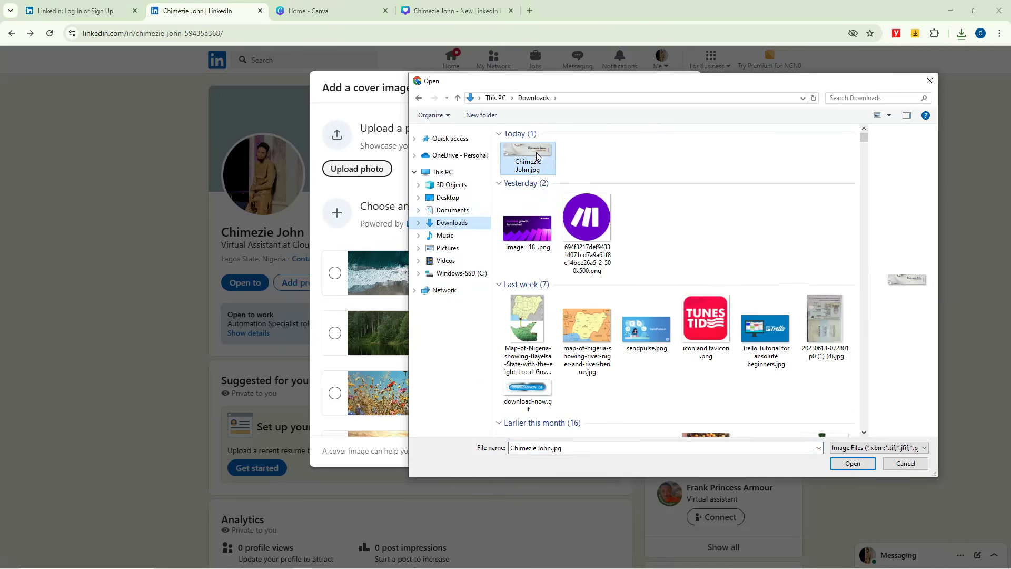
click(852, 463)
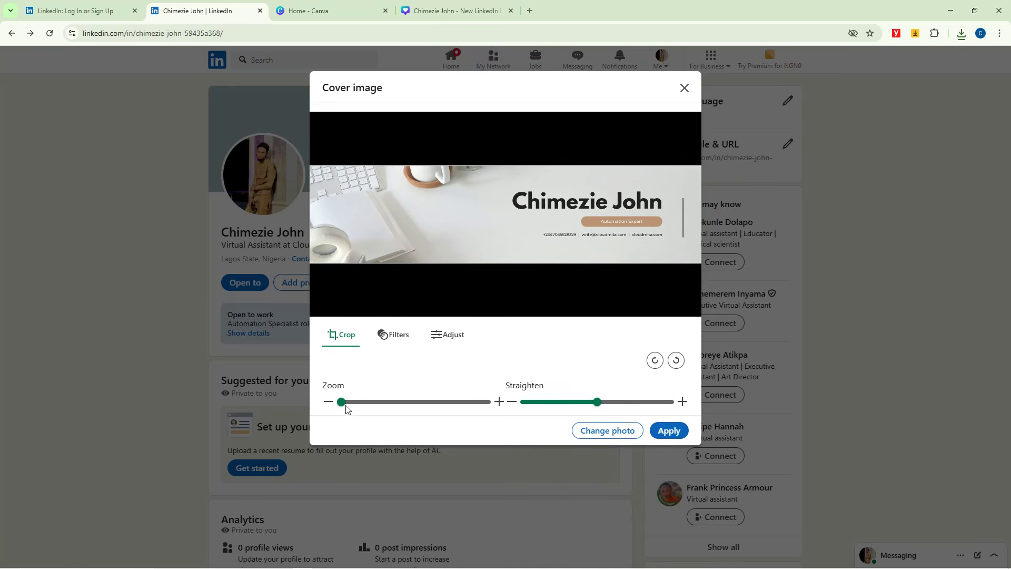
drag(343, 408, 348, 407)
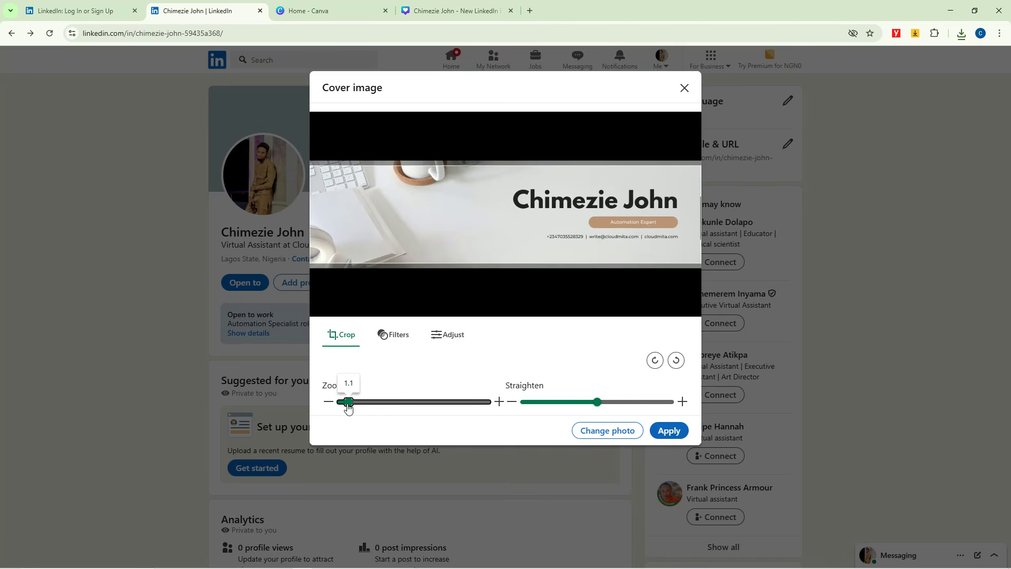
drag(523, 232, 480, 233)
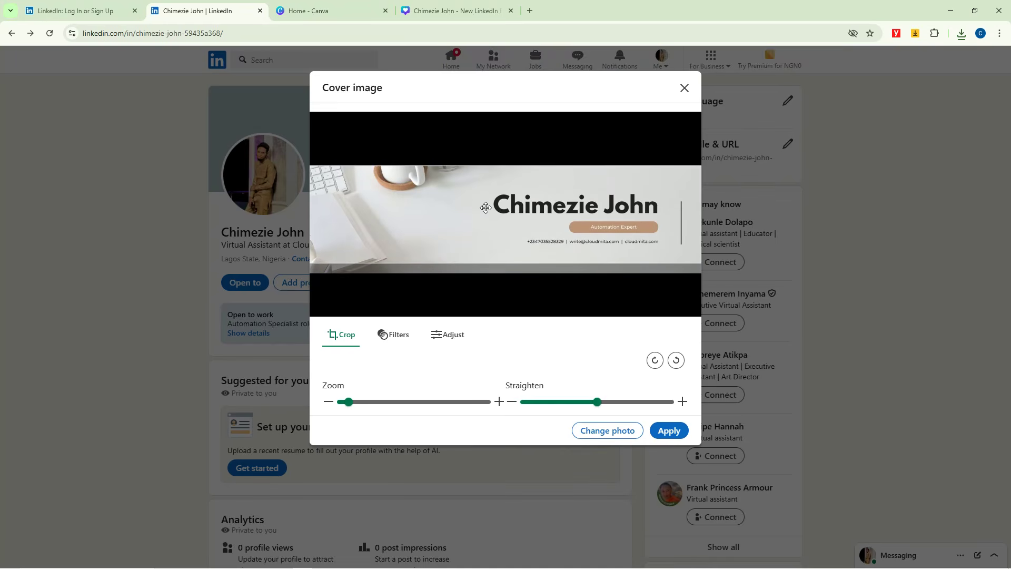
Apply the cropped Canva banner as the cover image and dismiss the Premium enhancement offer
click(667, 431)
click(667, 432)
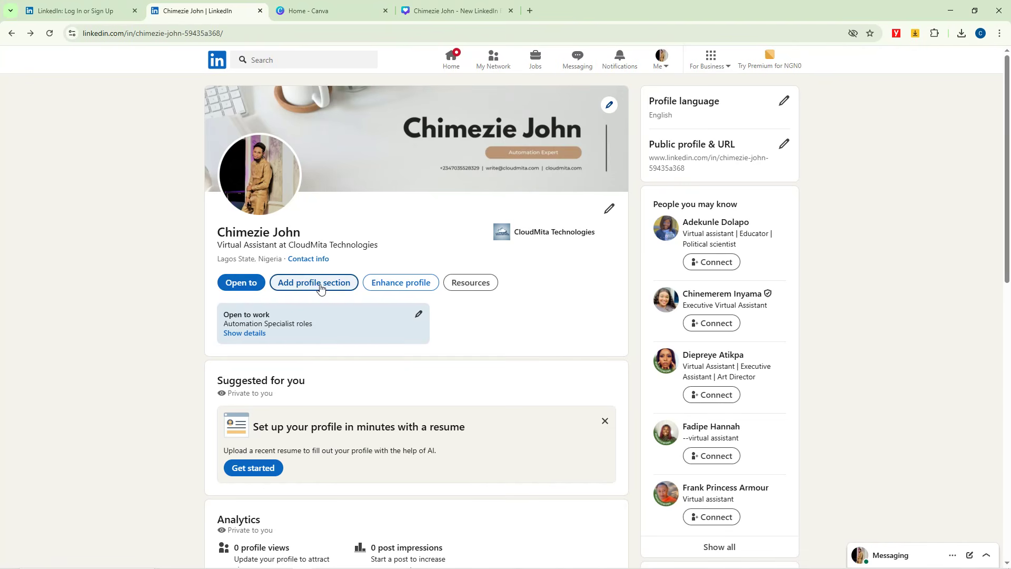
click(409, 284)
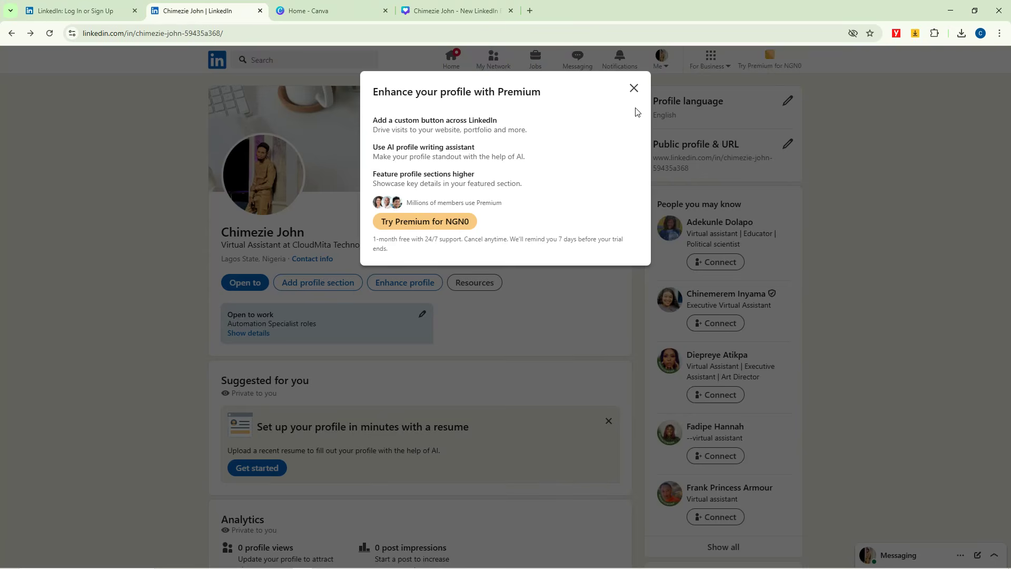
click(634, 88)
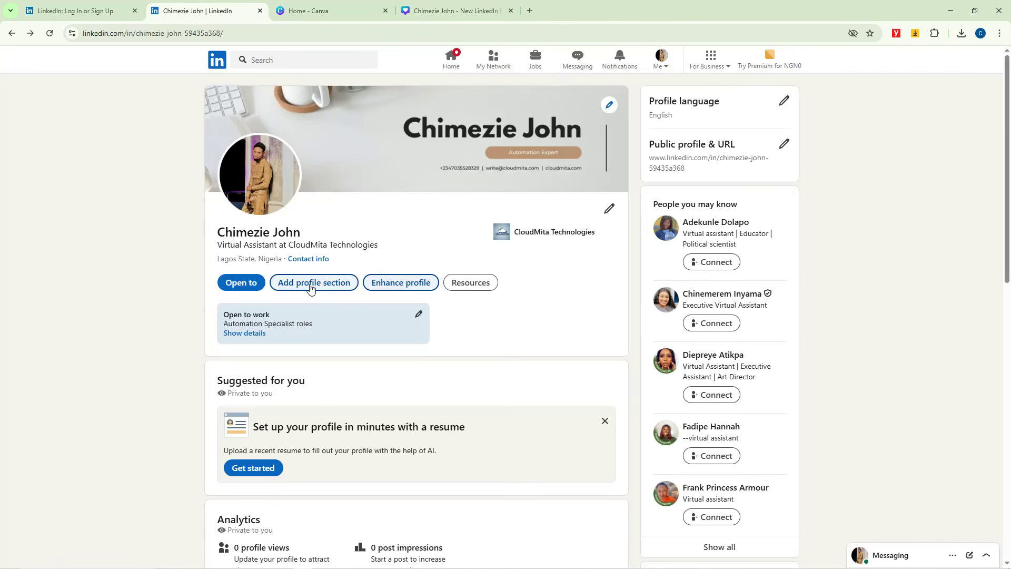
Change the headline's 'Virtual Assistant' to 'Automation expert', reading 'Automation expert at CloudMita Technologies'
click(609, 210)
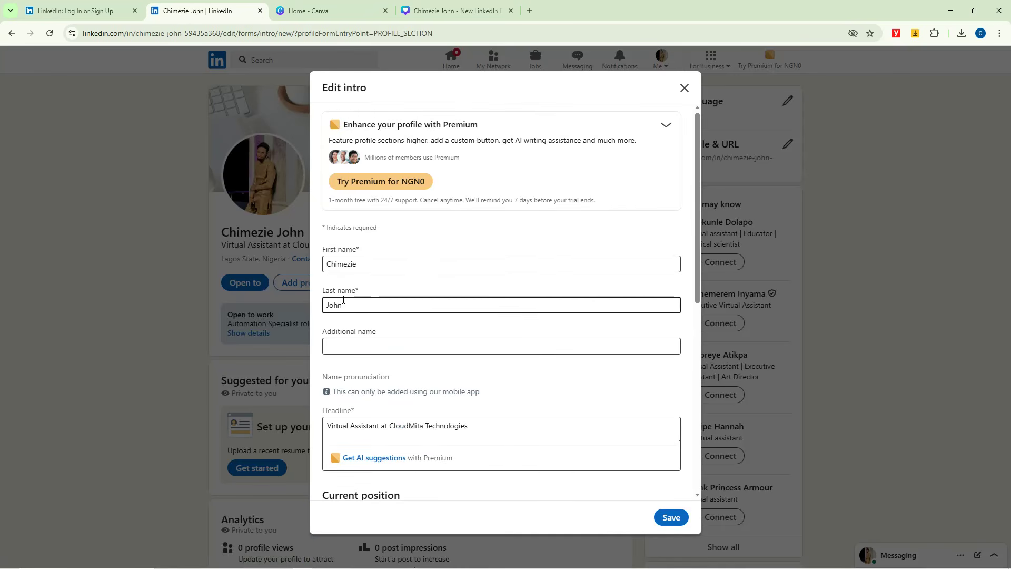
scroll(343, 299, down, 3)
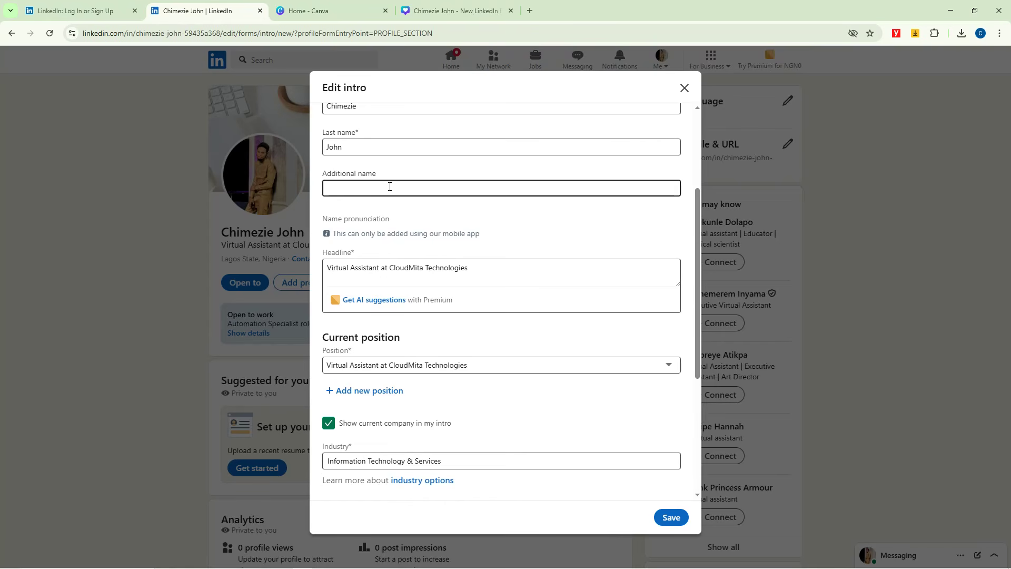
click(367, 272)
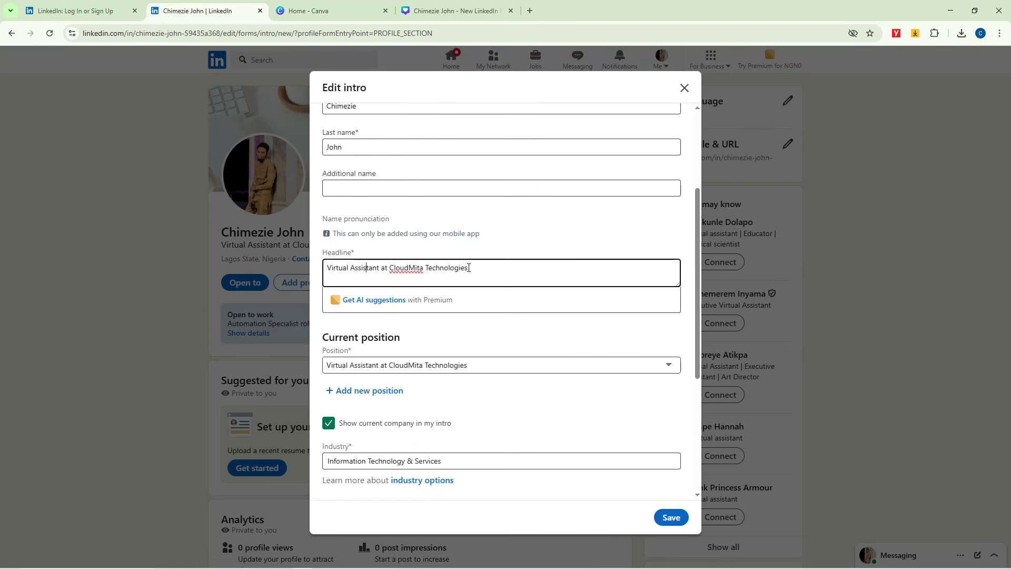
drag(378, 267, 314, 277)
text(Automation)
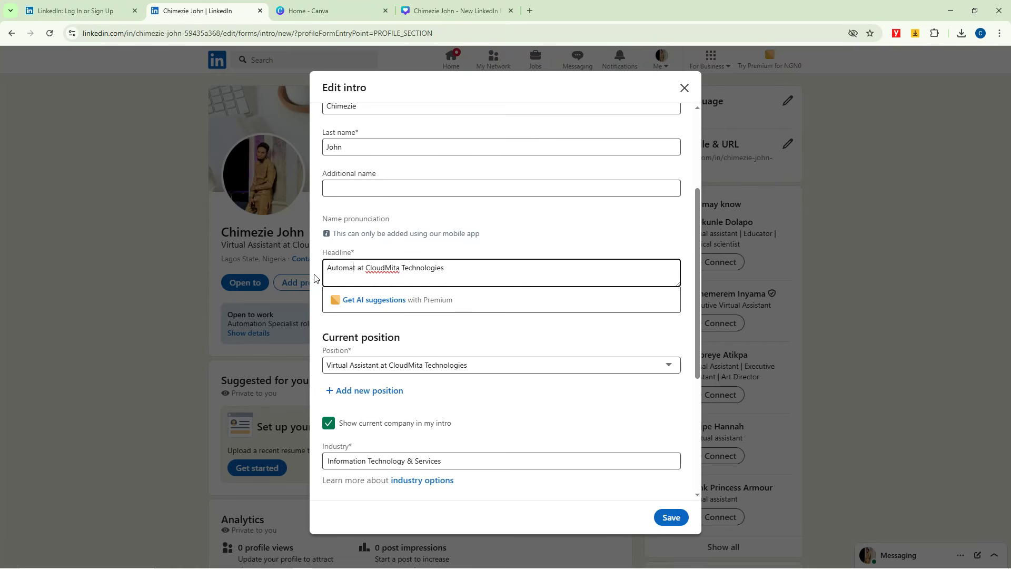
text( expe)
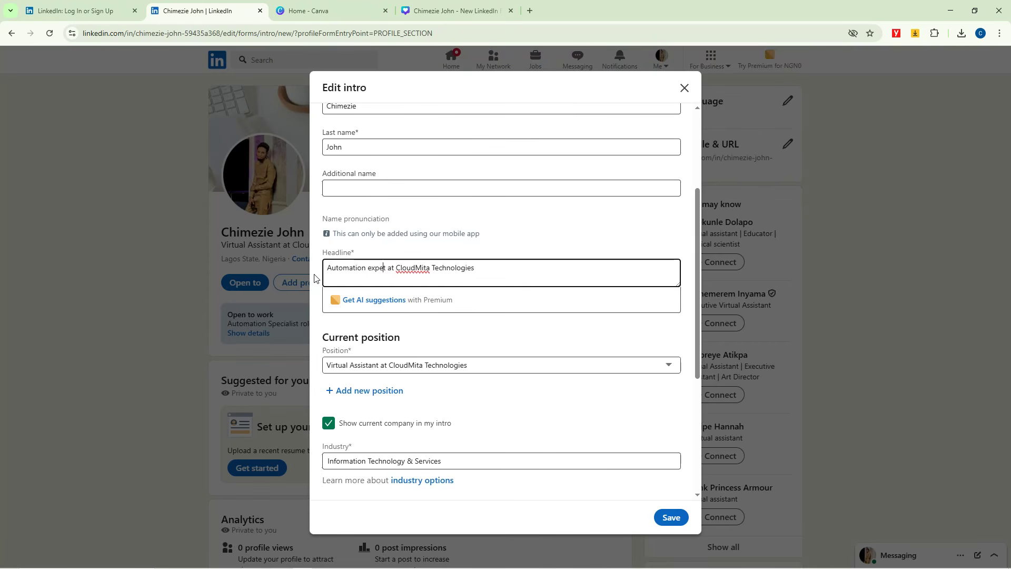
text(rt)
click(457, 328)
Check the current position list, keeping CloudMita Technologies selected
scroll(459, 326, down, 2)
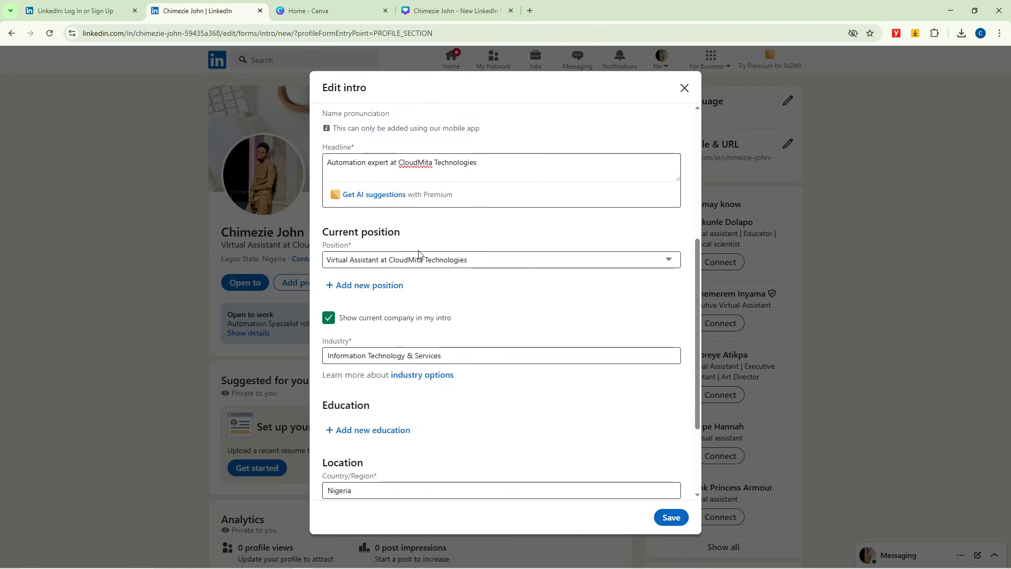
click(383, 260)
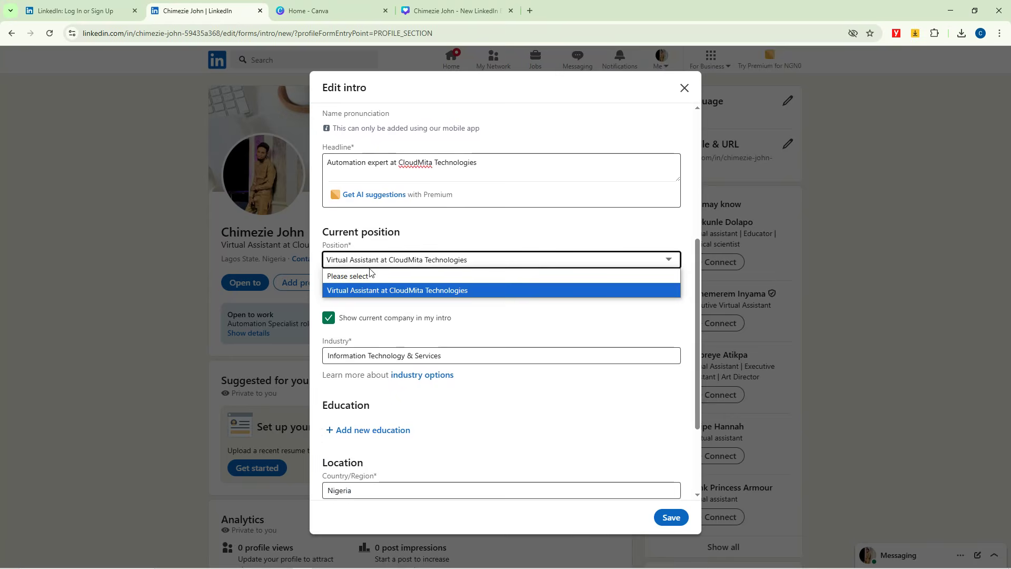
click(378, 262)
click(389, 260)
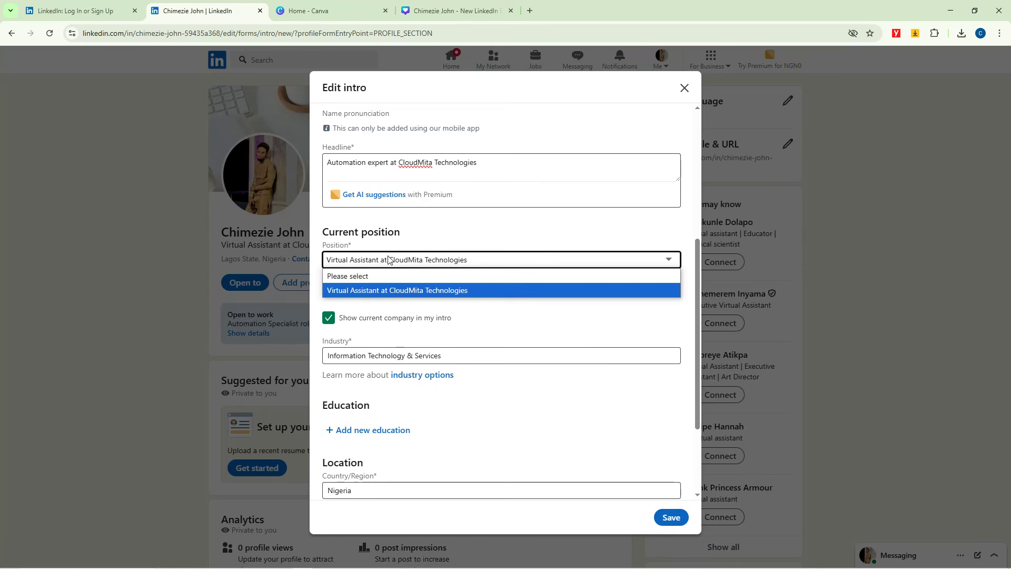
click(372, 296)
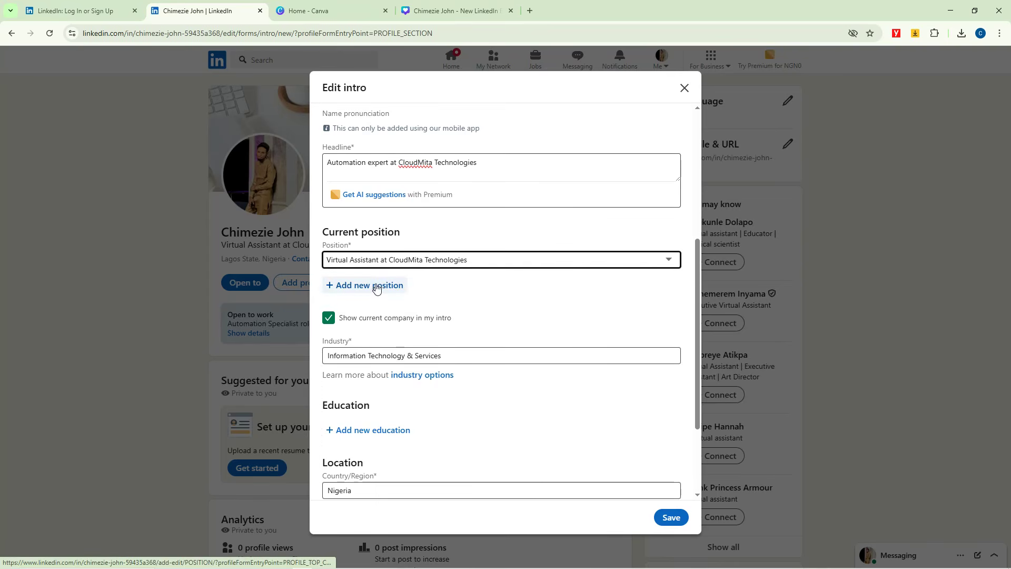
Add a new position titled 'Automation Expert' with Full-time employment type
click(353, 289)
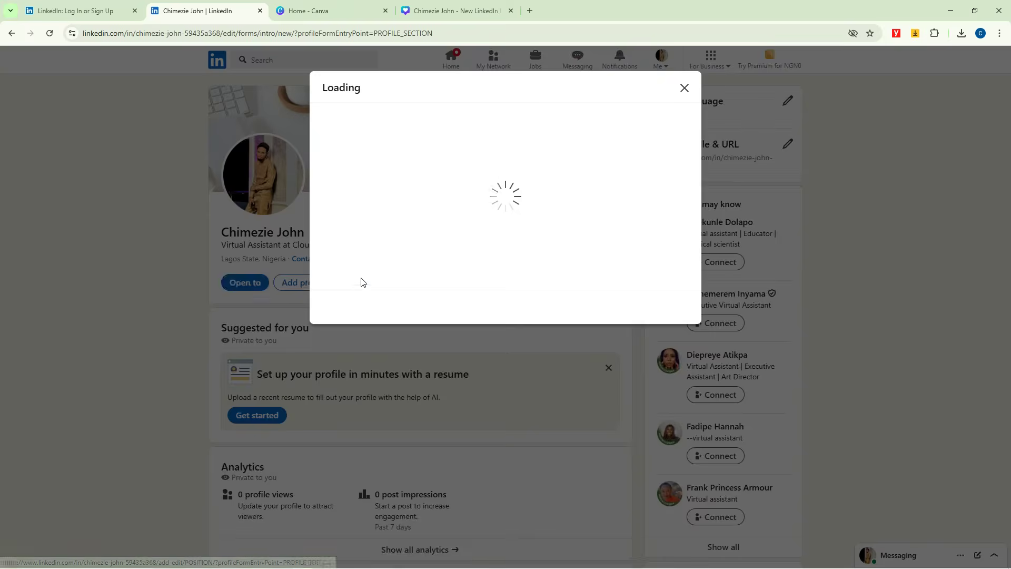
click(361, 200)
text(A)
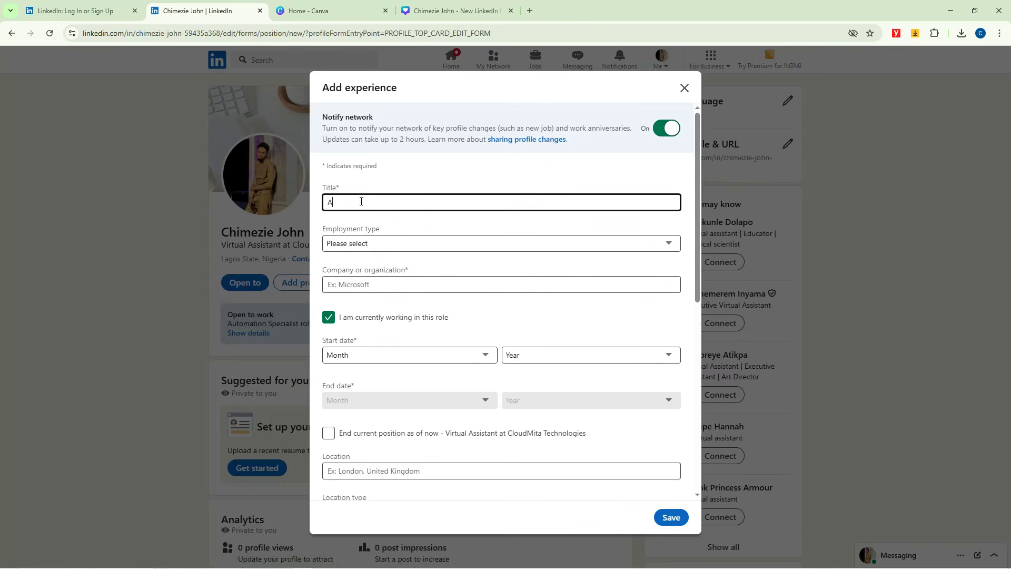
text(utomation Ex)
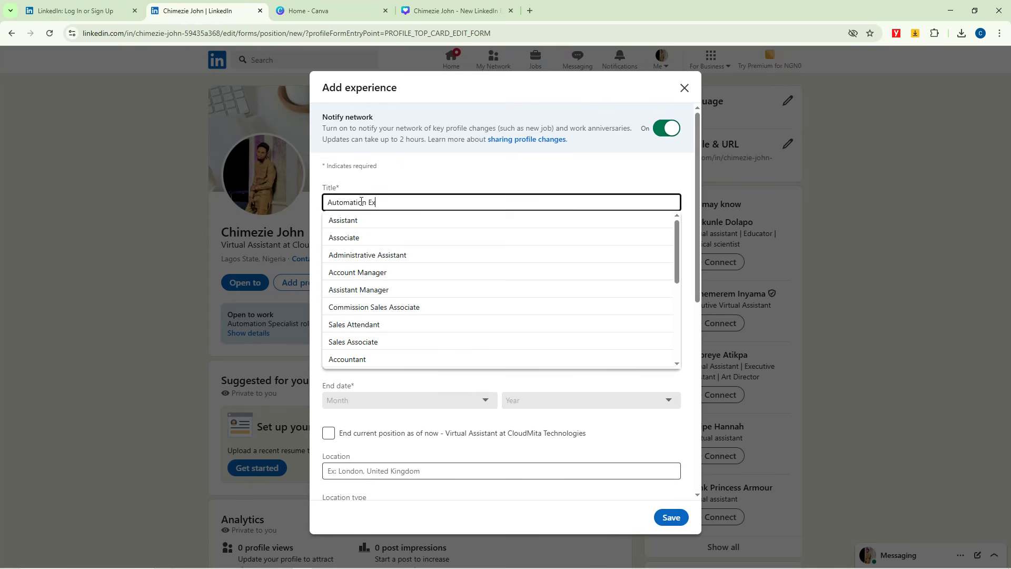
text(pert)
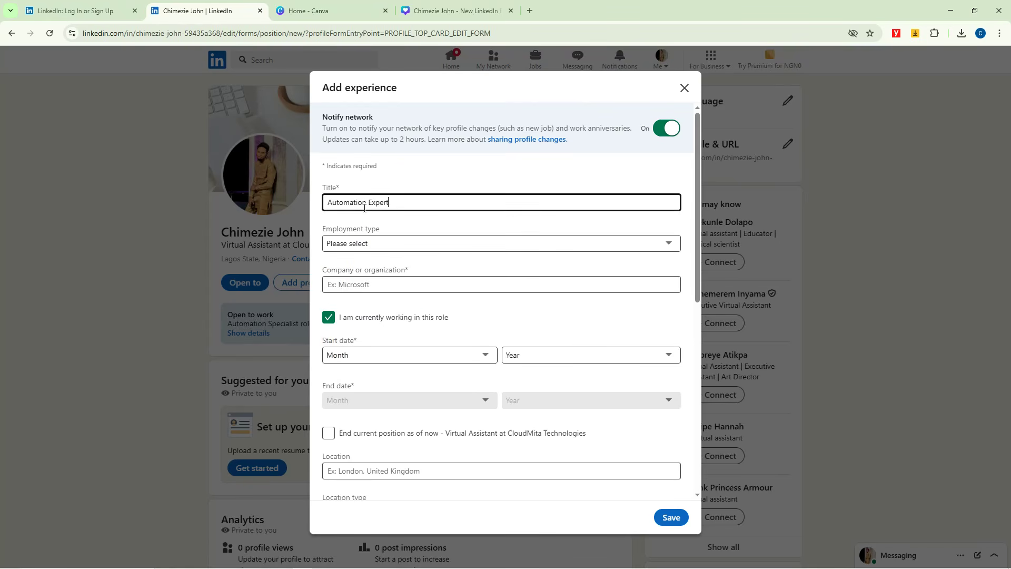
click(382, 244)
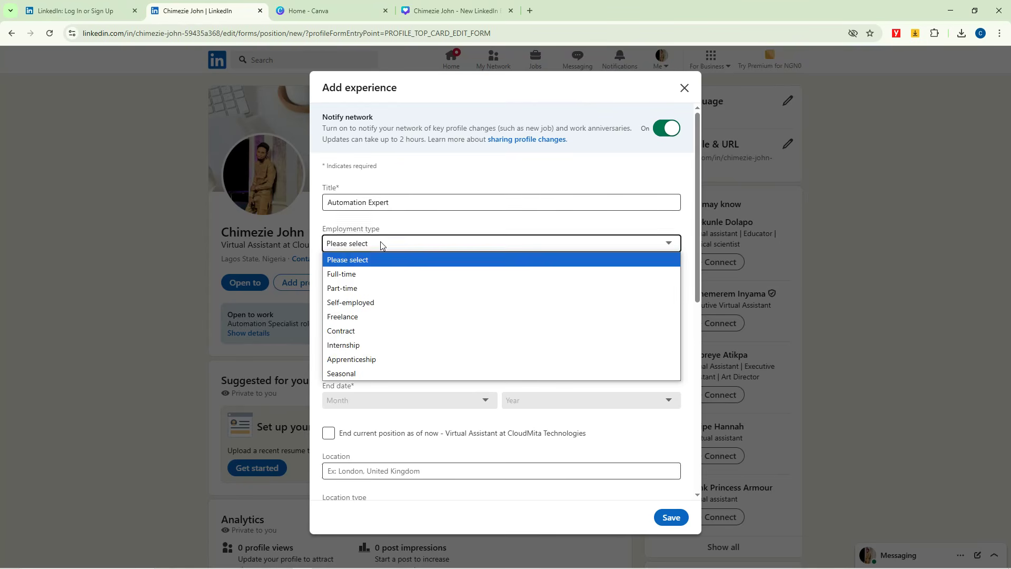
click(353, 274)
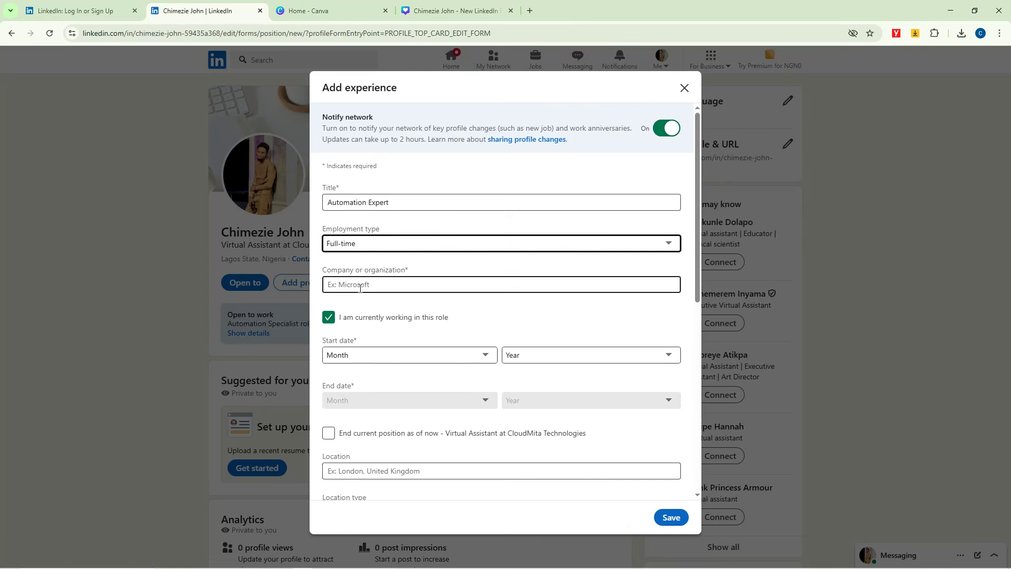
Set the company to CloudMita Technologies and the start date to August 2024
click(360, 286)
text(Clo)
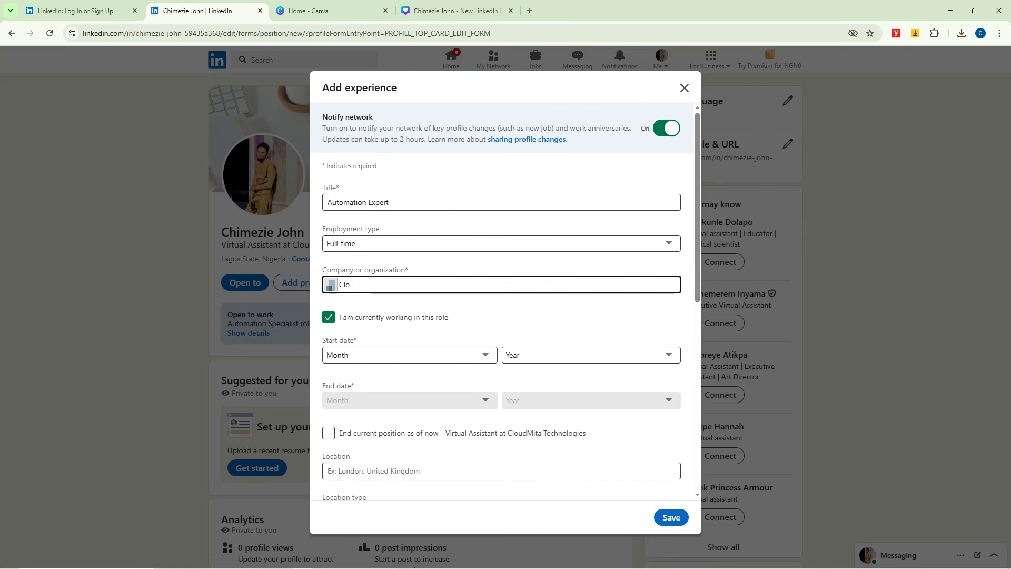
text(udmita)
click(383, 308)
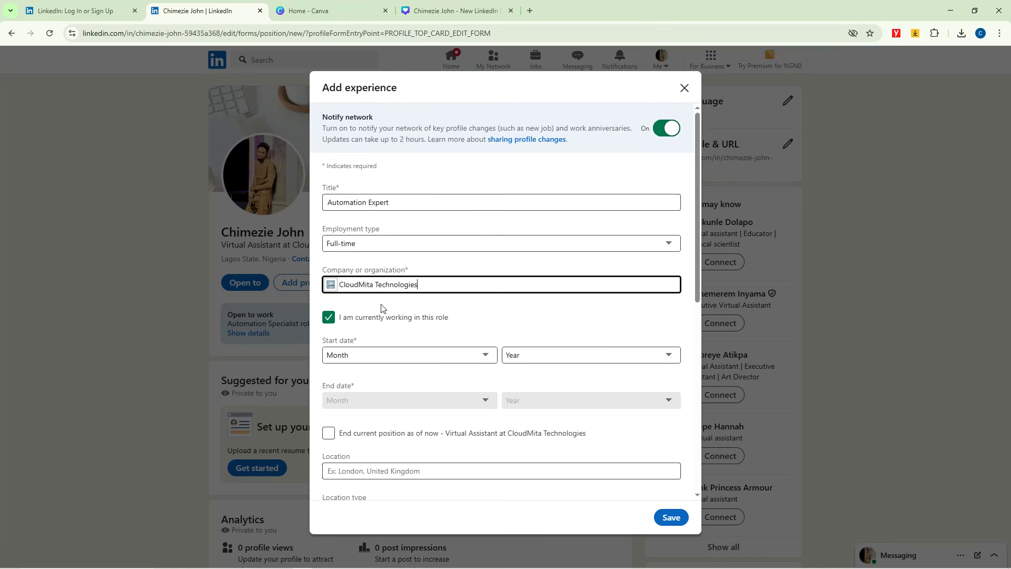
click(354, 357)
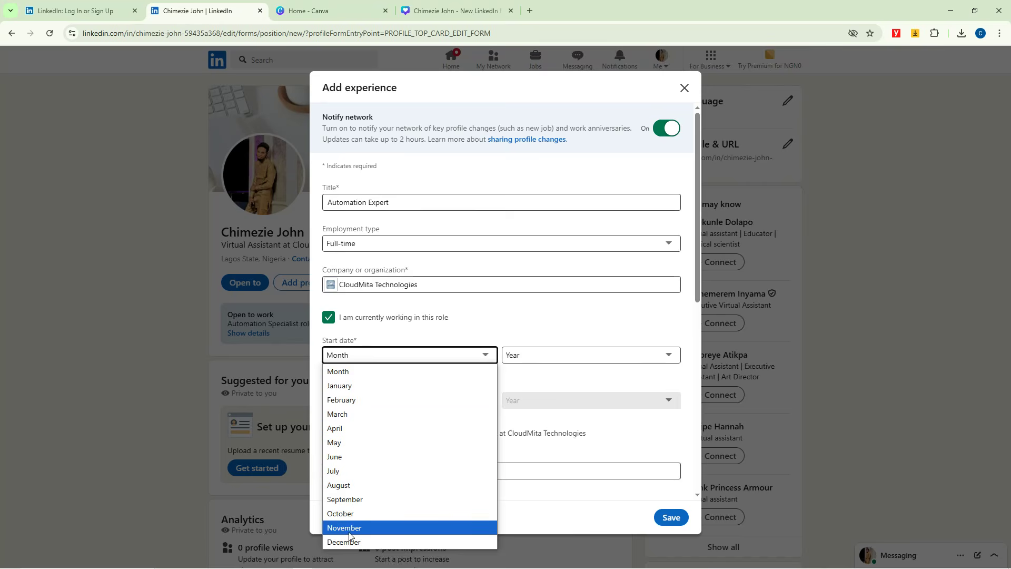
click(341, 486)
click(542, 355)
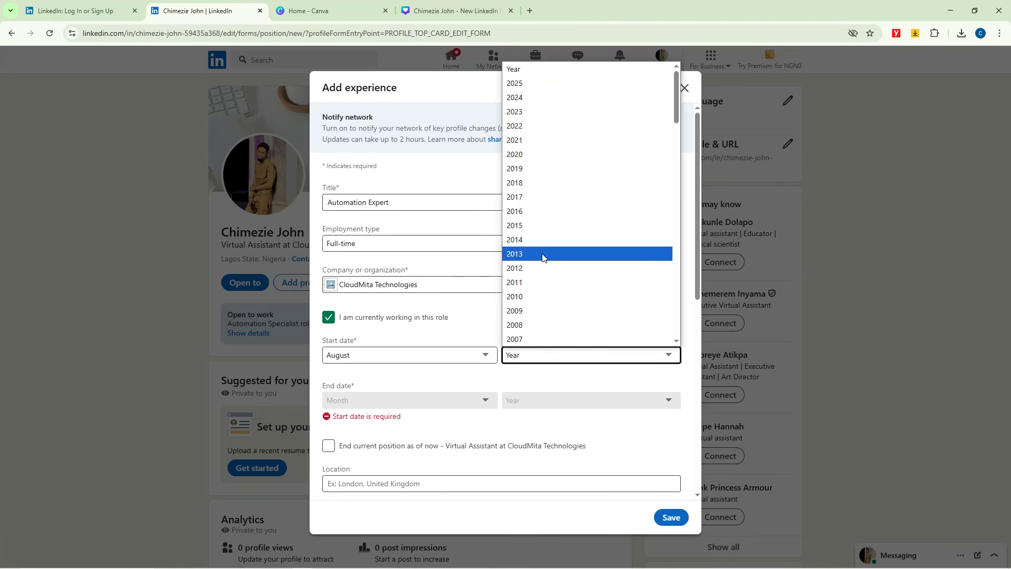
click(529, 97)
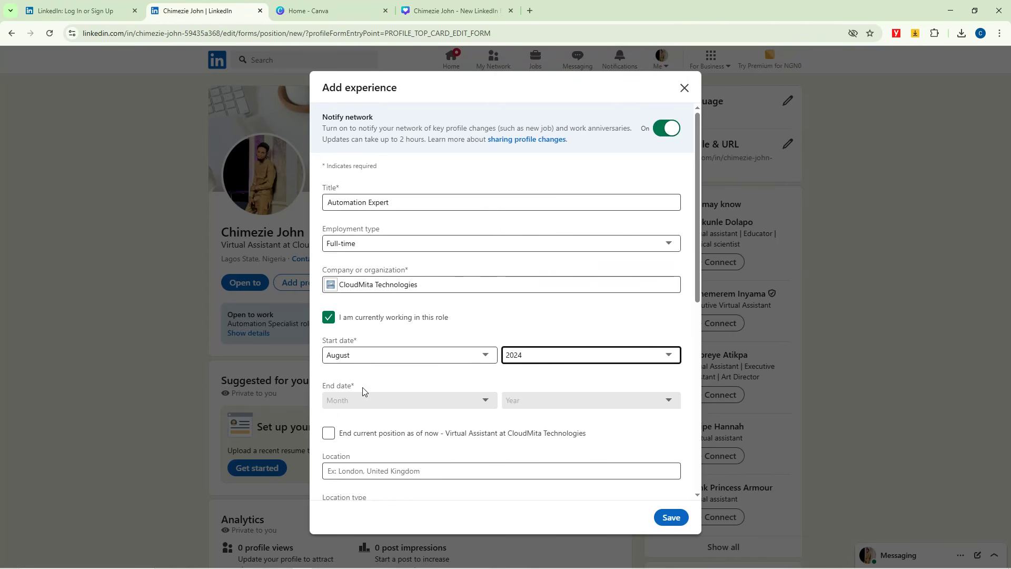
Set the position's location type to Remote, leaving the location field empty
scroll(345, 429, down, 4)
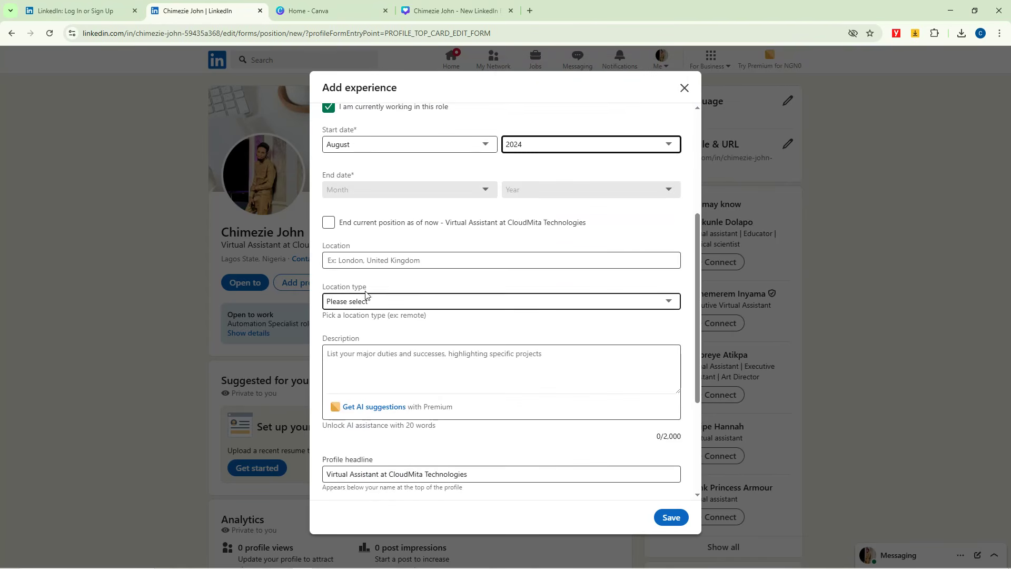
click(360, 304)
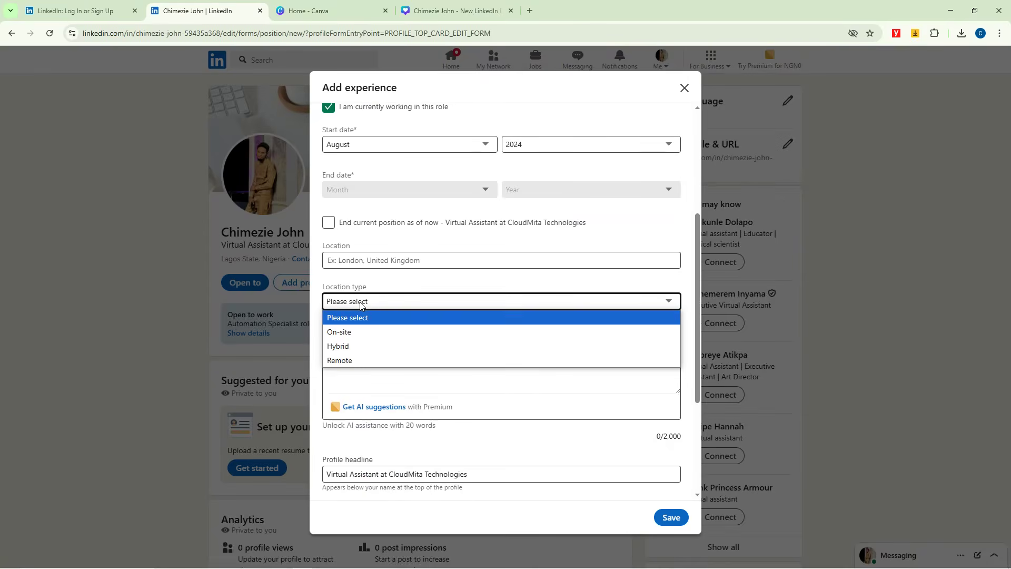
click(346, 359)
click(401, 300)
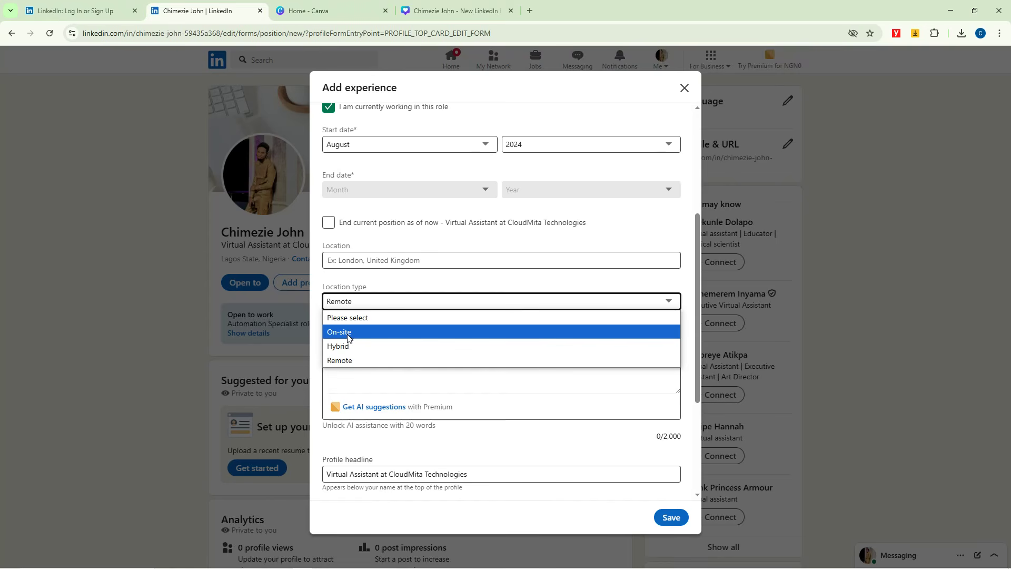
click(351, 362)
click(421, 245)
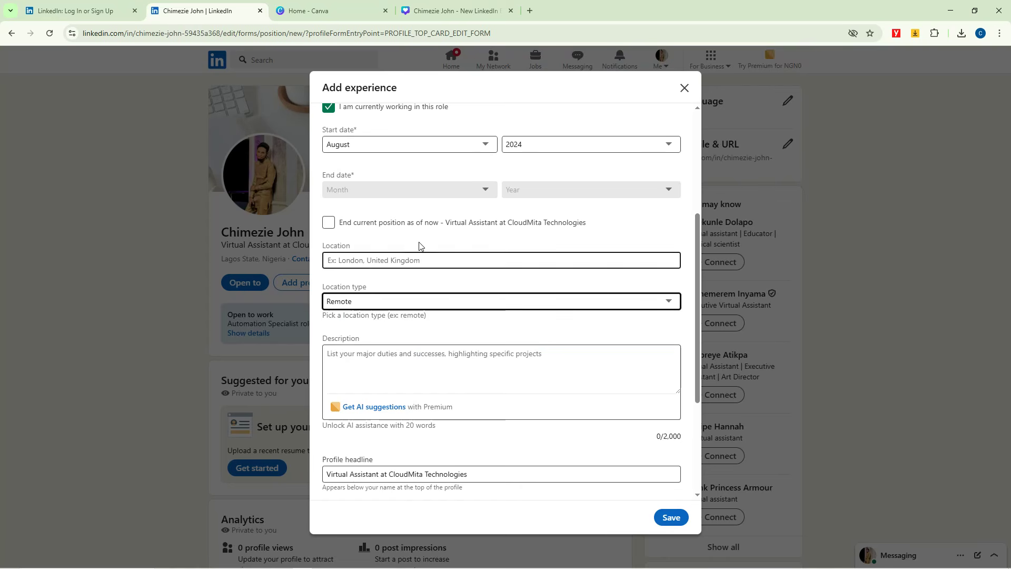
click(427, 334)
Describe the role as 'Creating Useful Automations to help businesses save cost and time, useful resources'
click(396, 356)
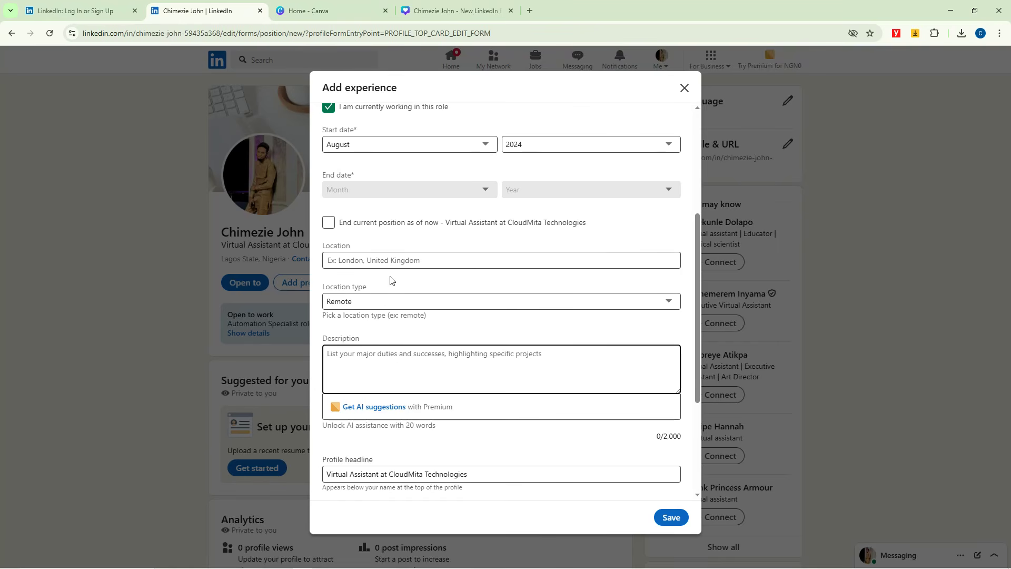
scroll(406, 199, up, 4)
scroll(350, 261, down, 6)
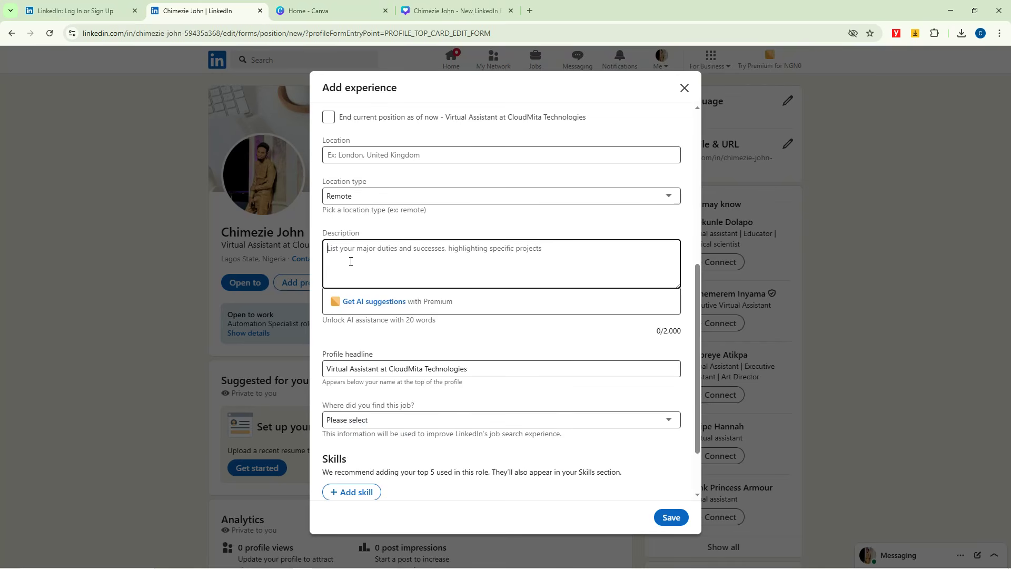
text(Creating U)
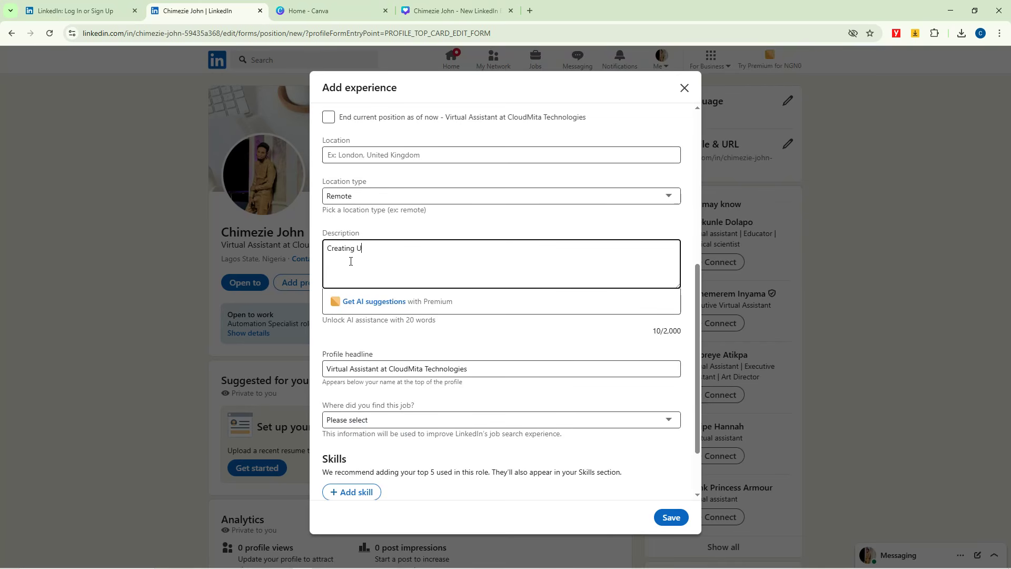
text(seful Au)
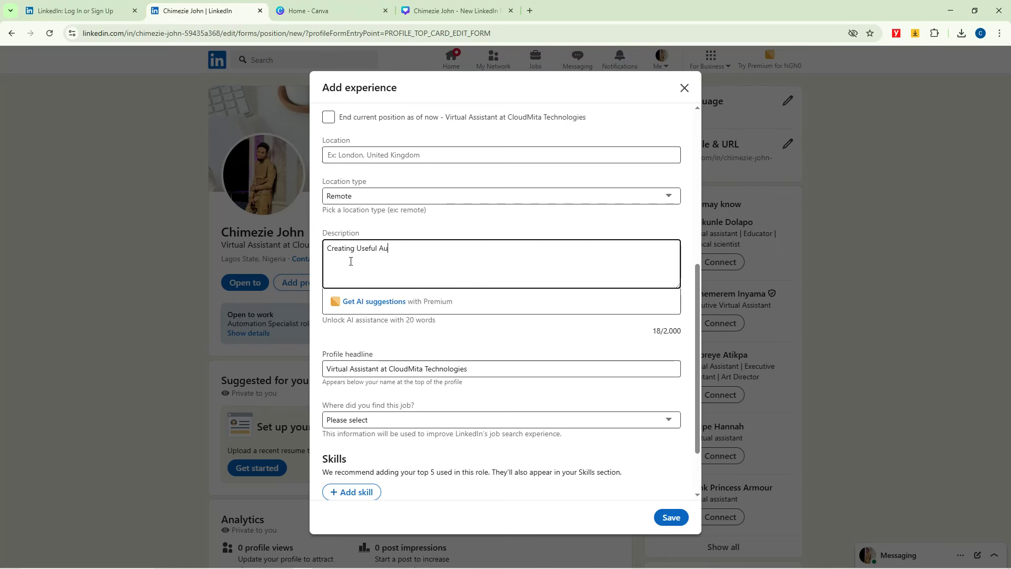
text(tomations to help businesses save cost and ti)
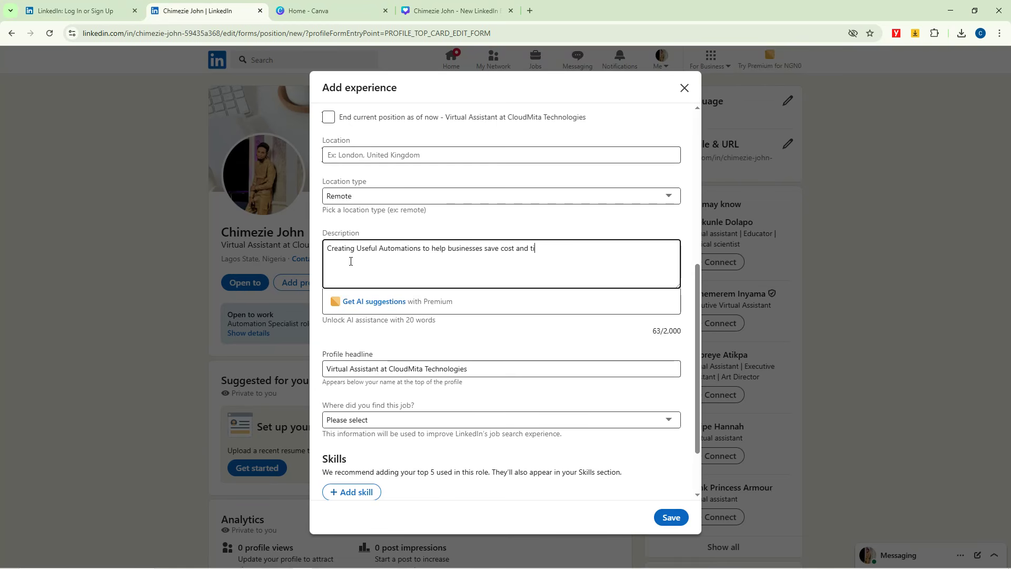
text(me, useful resources, etc)
click(522, 323)
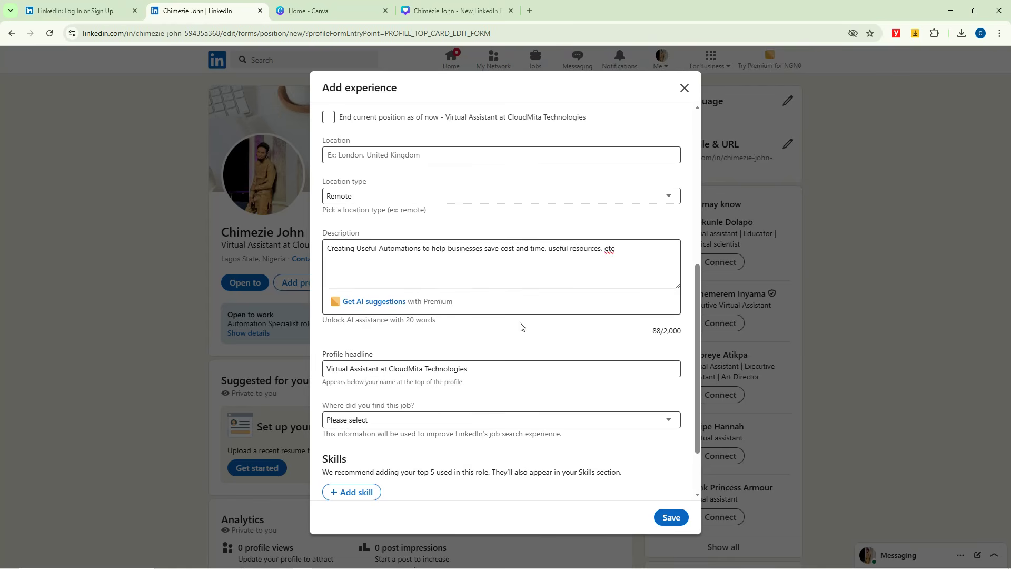
click(627, 254)
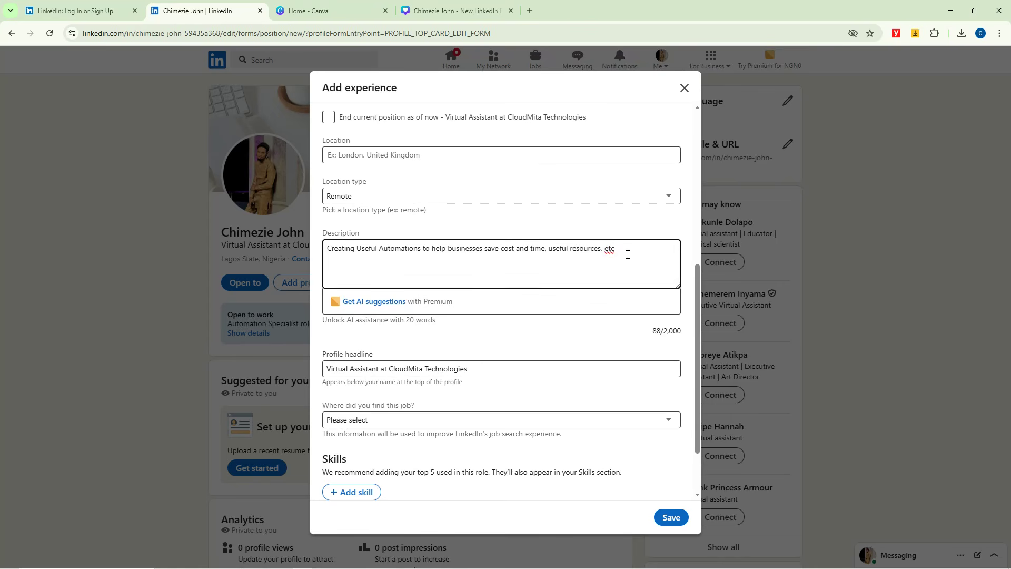
Replace 'Virtual Assistant' in the profile headline with 'Automation Expert'
scroll(534, 334, down, 2)
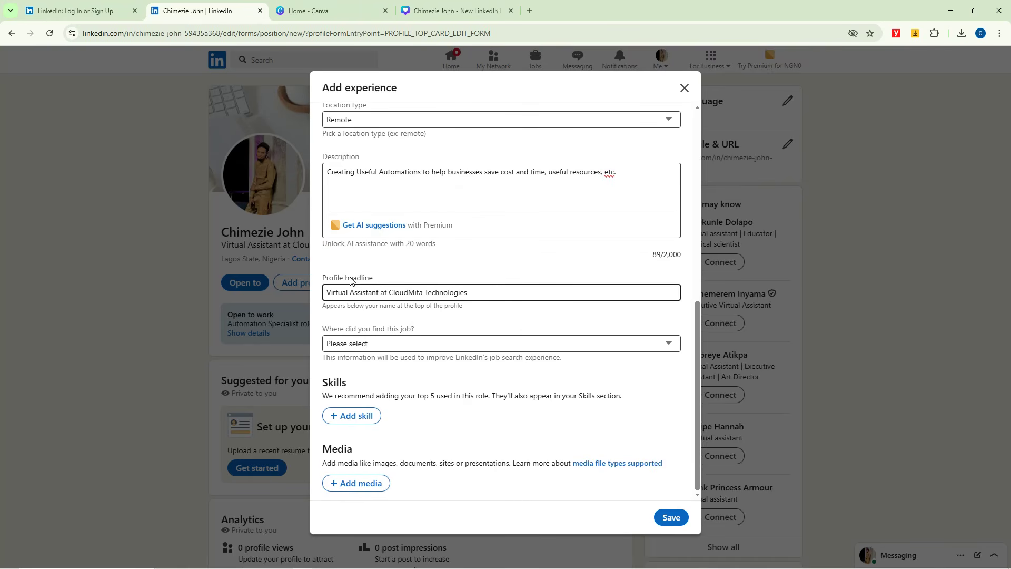
click(373, 292)
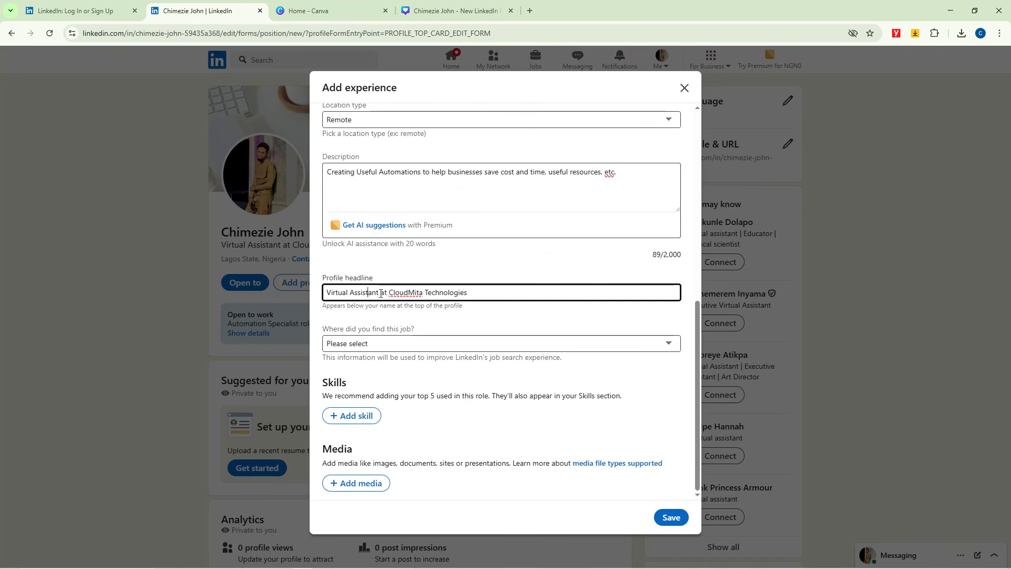
drag(380, 293, 311, 296)
text(Auto)
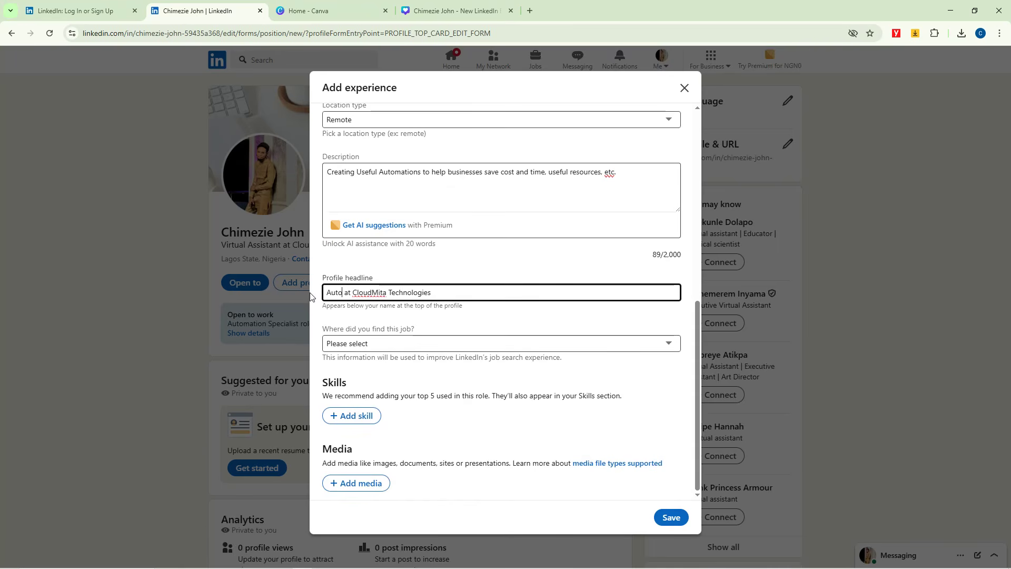
text(mation Exper)
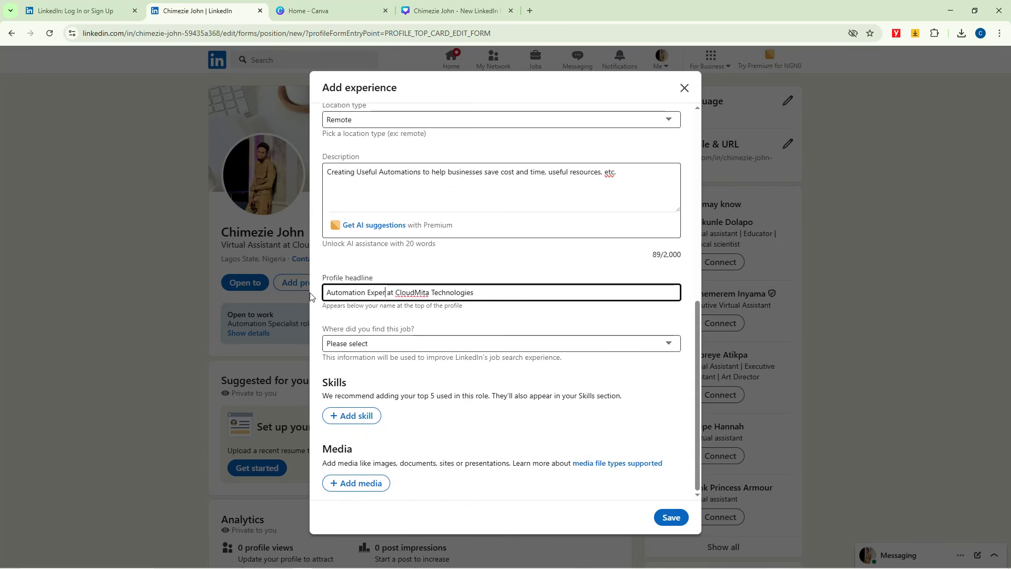
text(t)
click(416, 342)
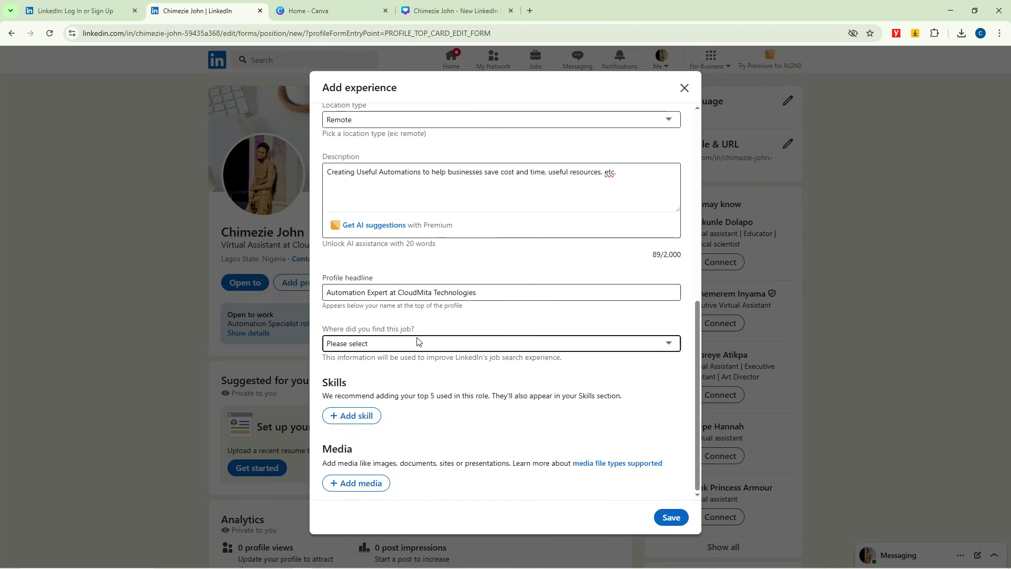
Answer 'Where did you find this job?' with Other
click(373, 343)
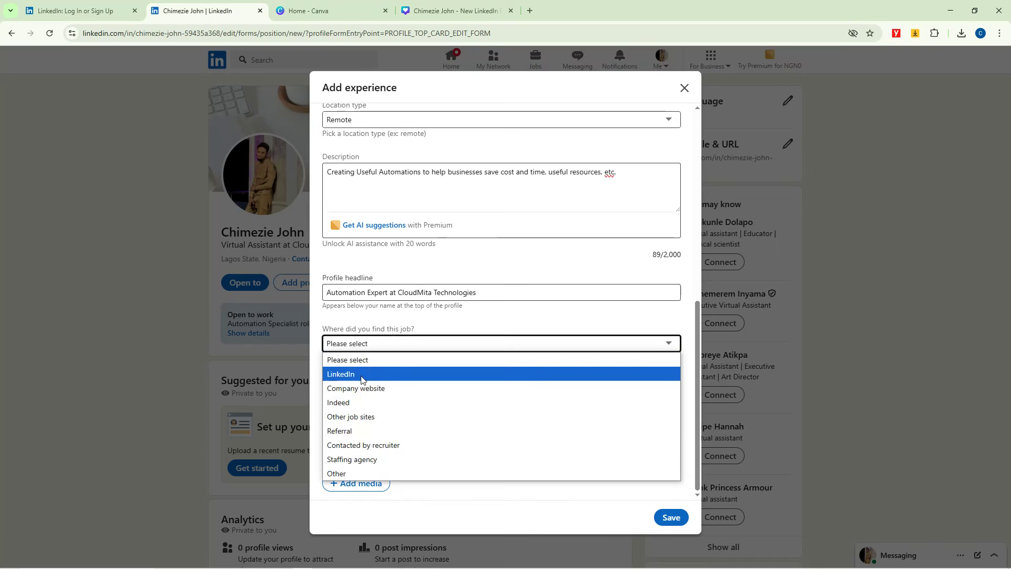
click(363, 473)
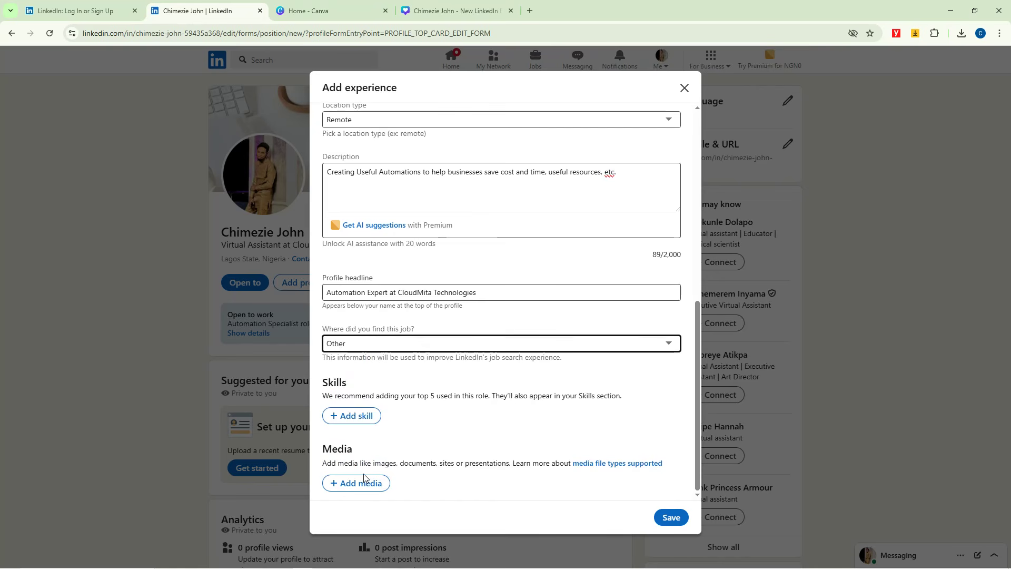
click(367, 348)
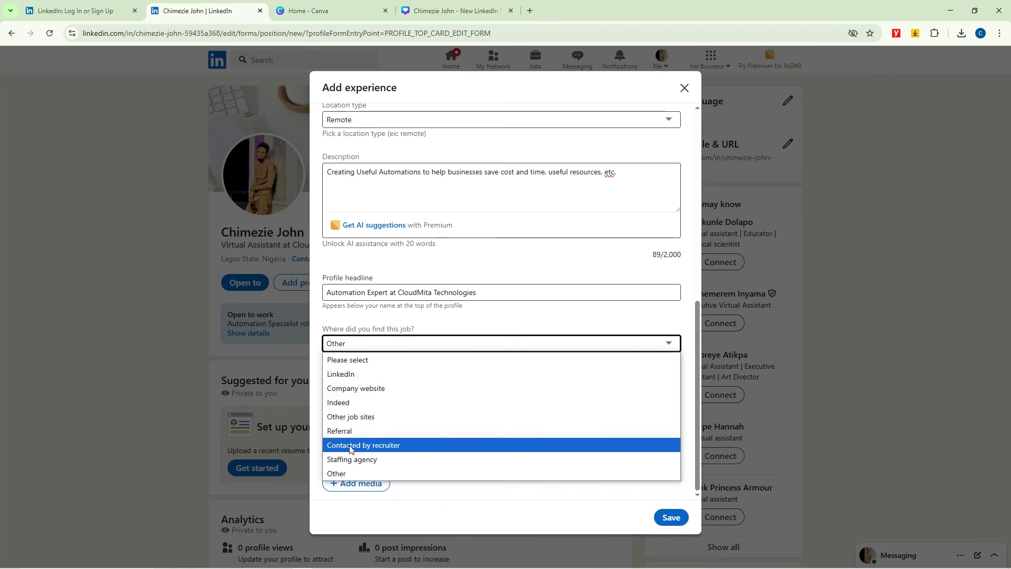
click(342, 472)
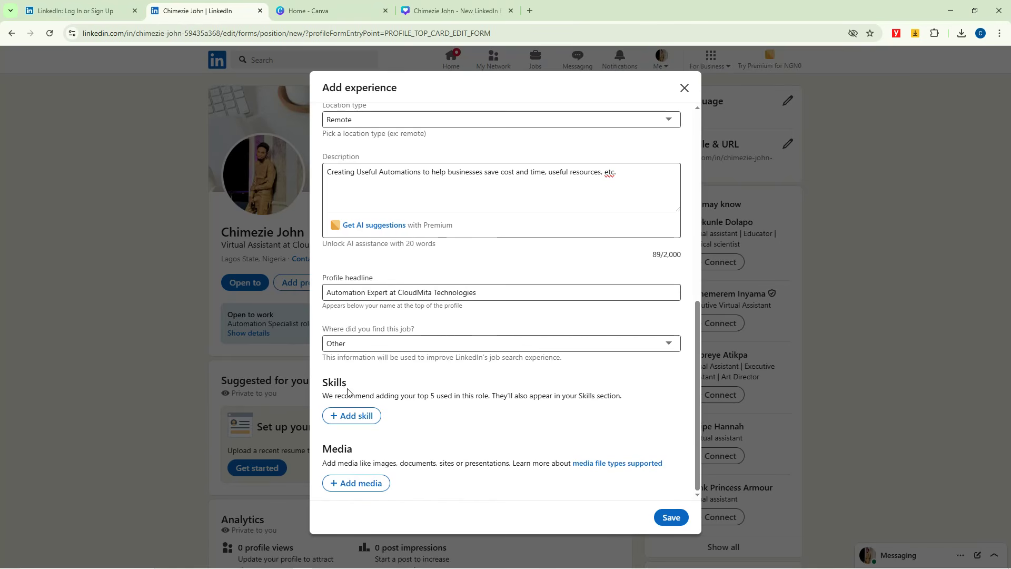
click(337, 415)
scroll(412, 369, up, 7)
scroll(412, 362, up, 1)
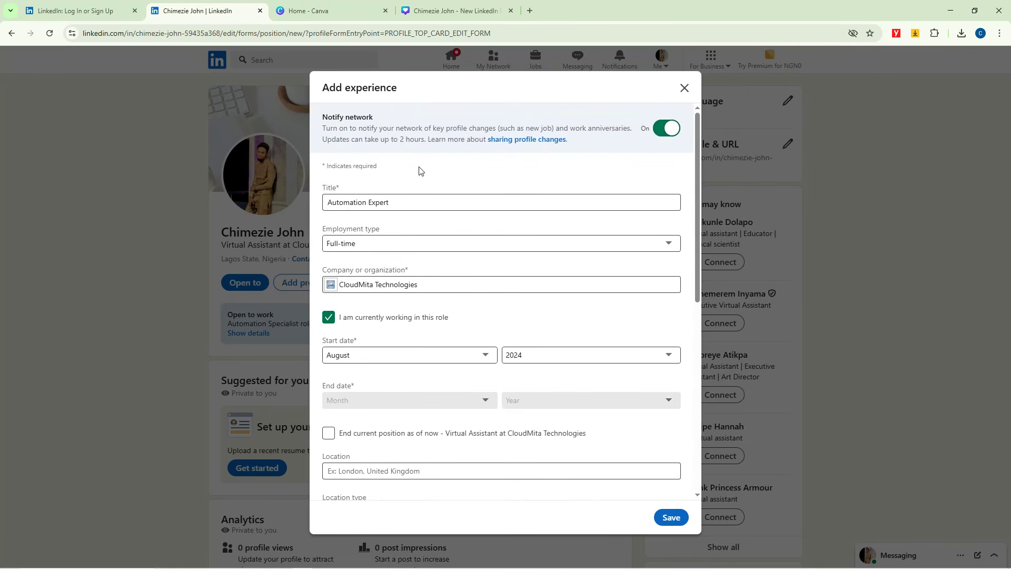
scroll(402, 327, down, 7)
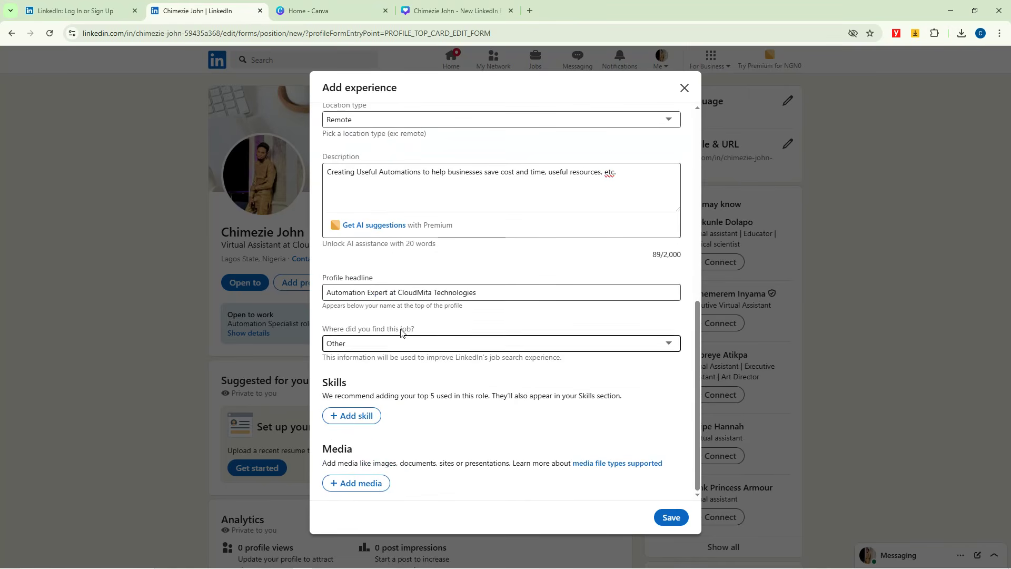
Add Terraform, Make.com, Zapier and Automation as skills for the position
click(353, 417)
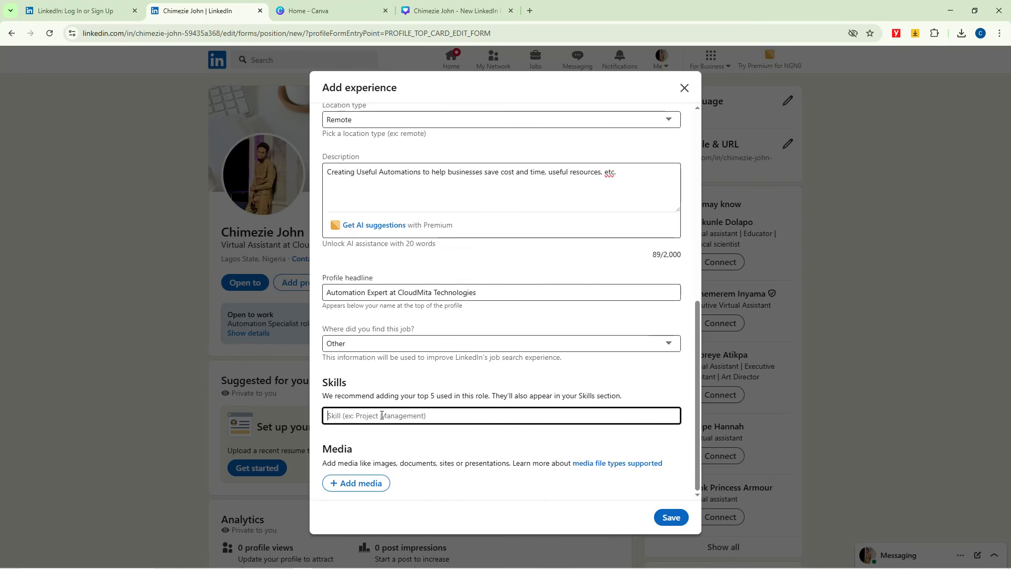
text(Terraform)
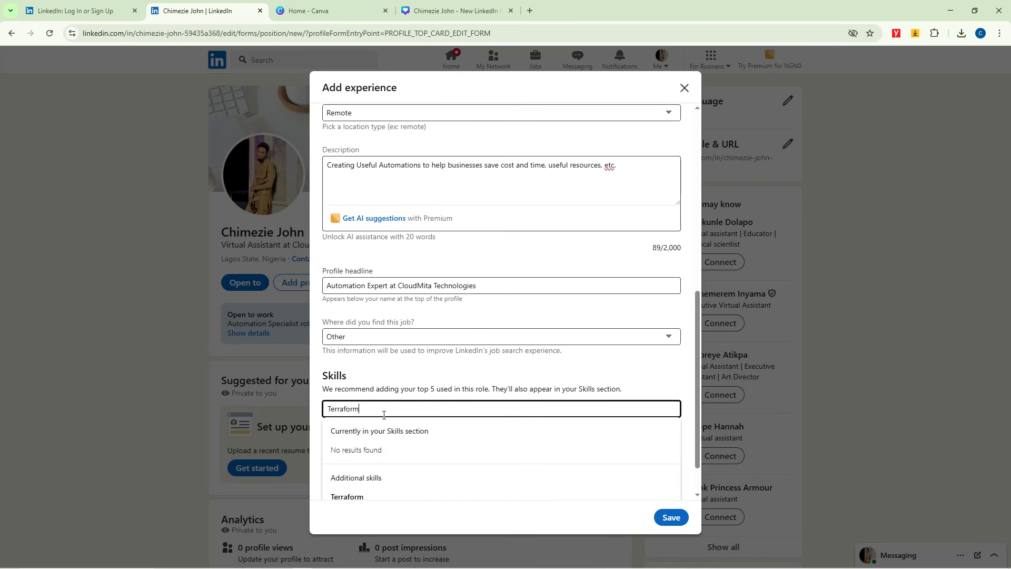
click(366, 496)
click(355, 452)
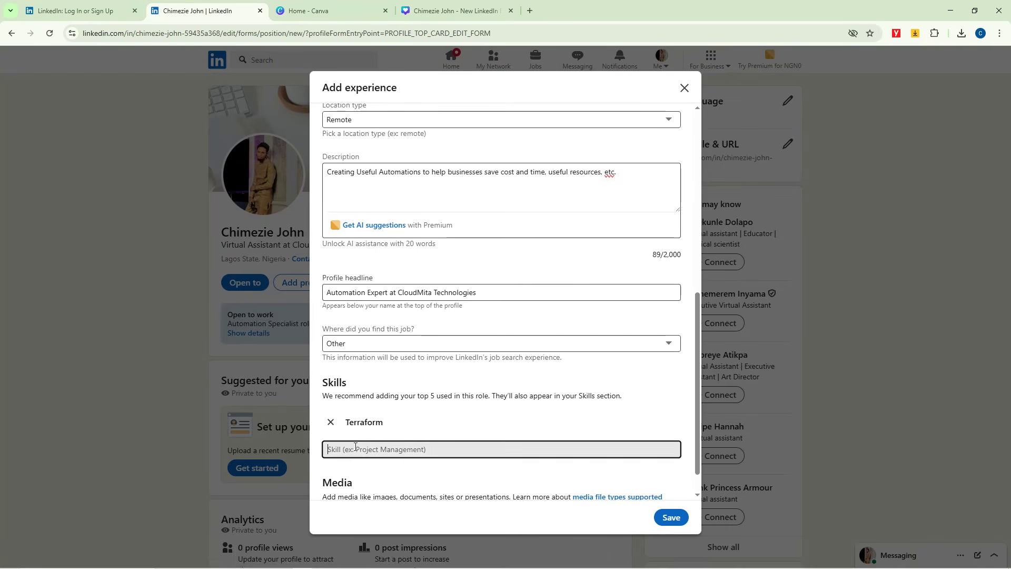
text(Make.com)
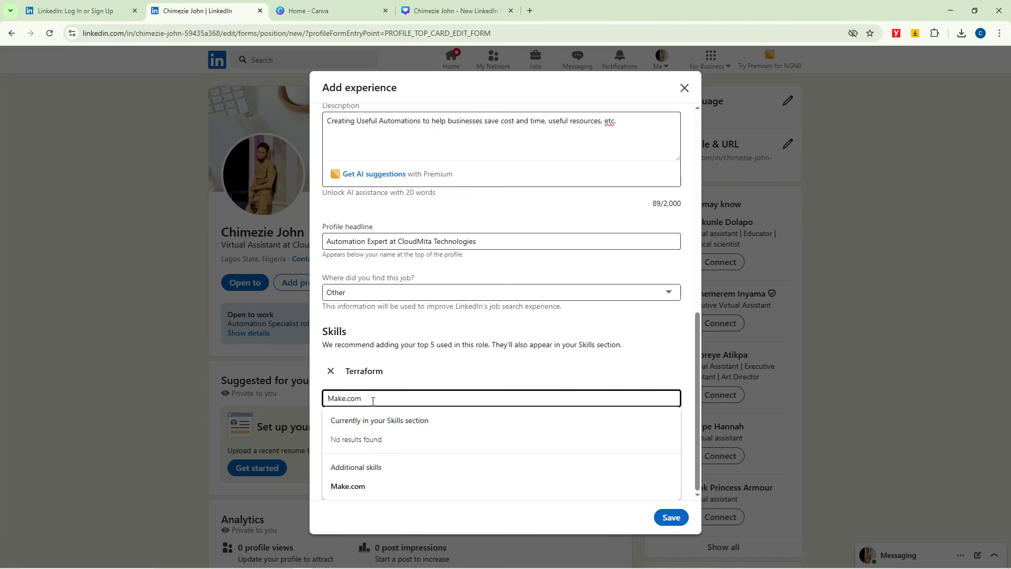
click(354, 485)
click(361, 456)
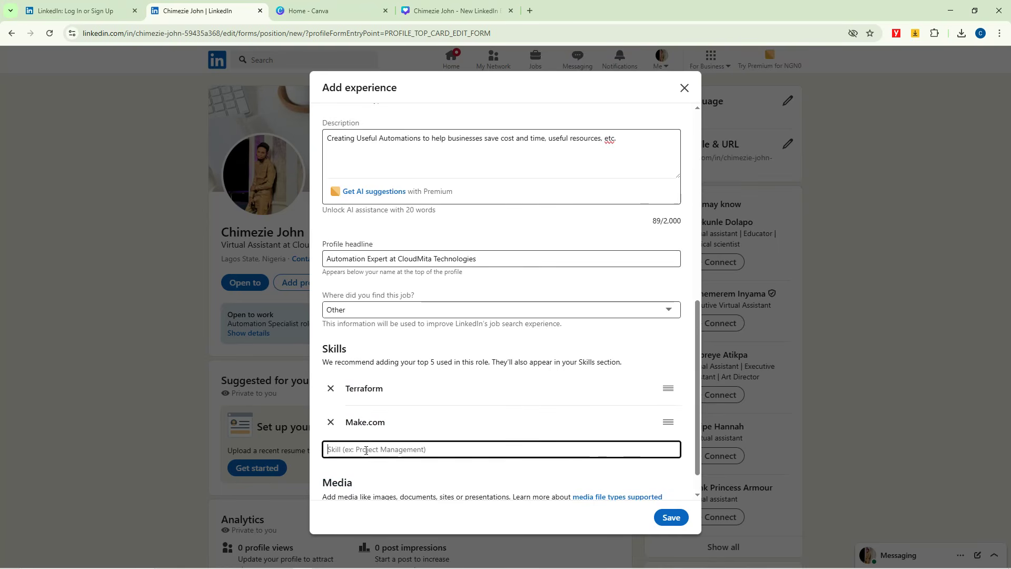
text(zapier)
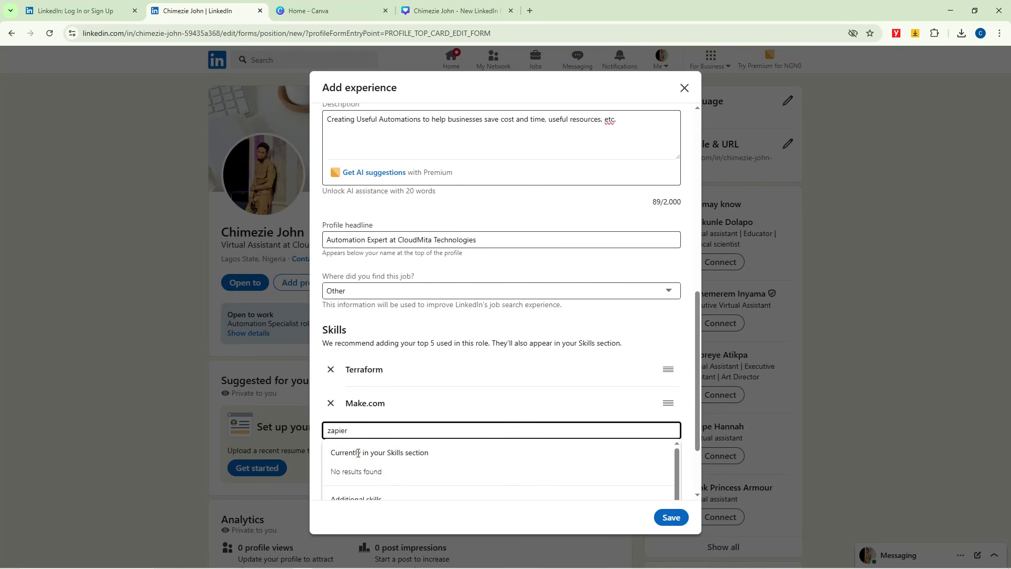
click(348, 486)
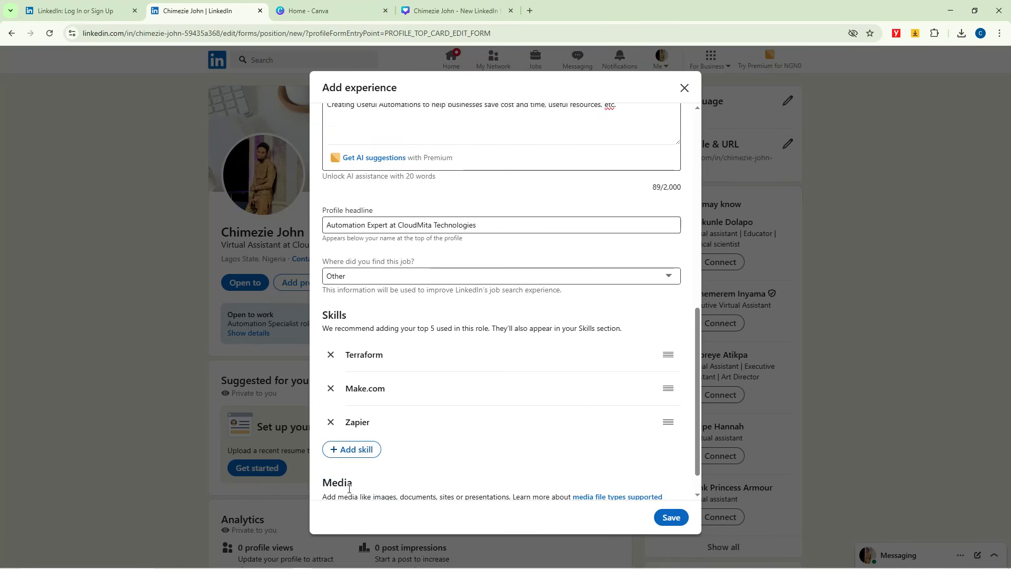
click(368, 450)
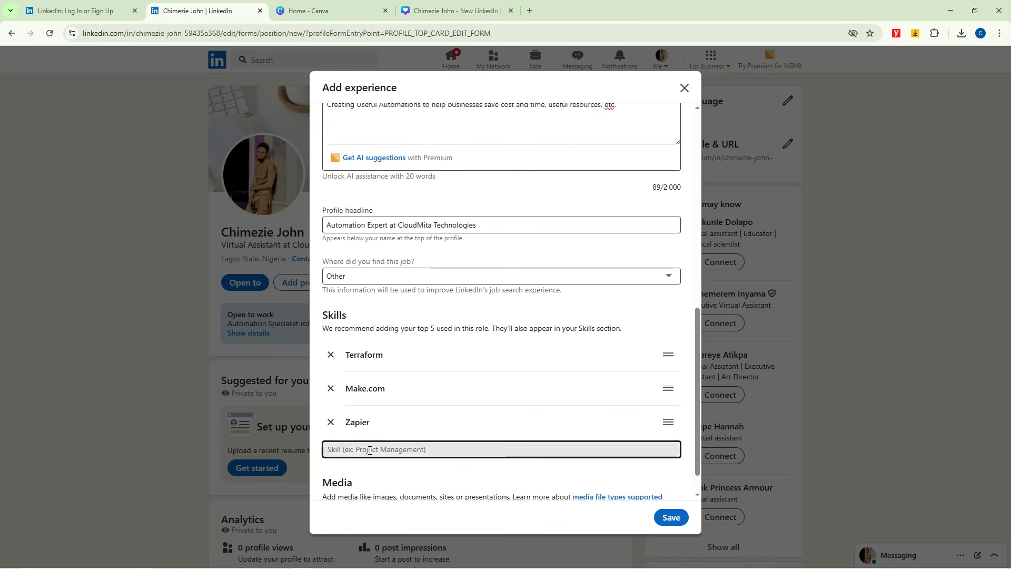
text(Auto)
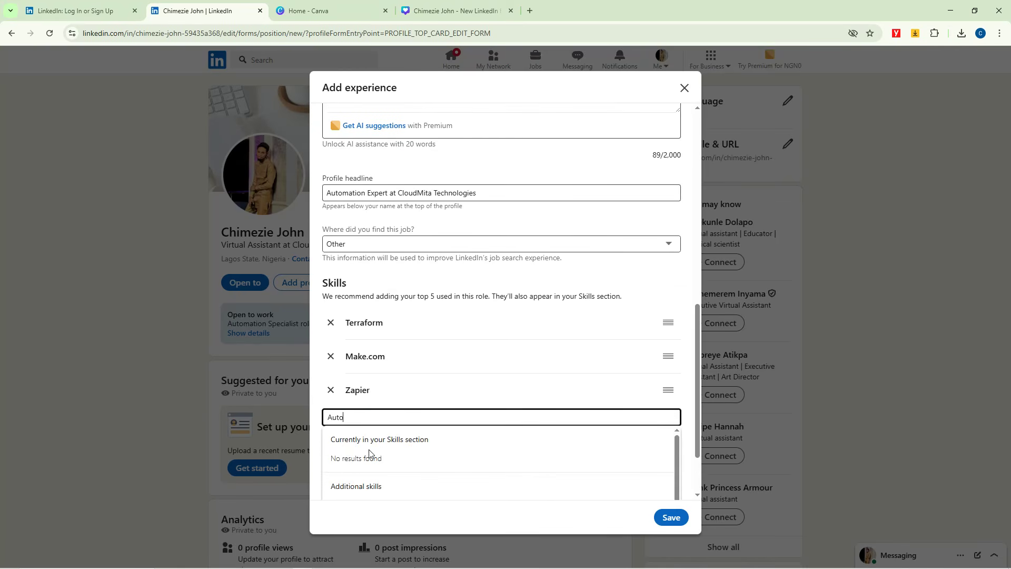
text(ation\atio)
click(362, 456)
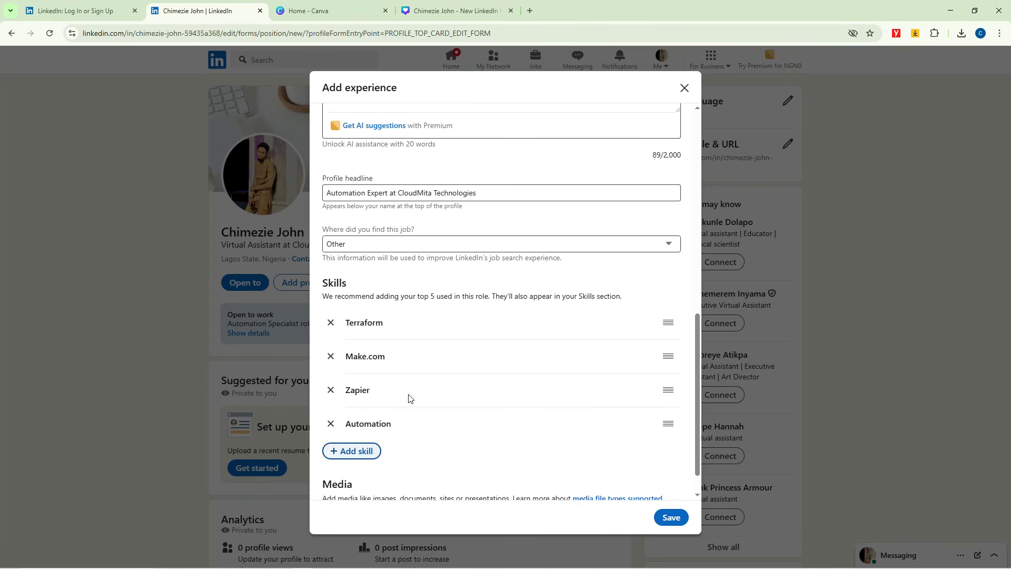
Save the new Automation Expert position
scroll(429, 380, down, 1)
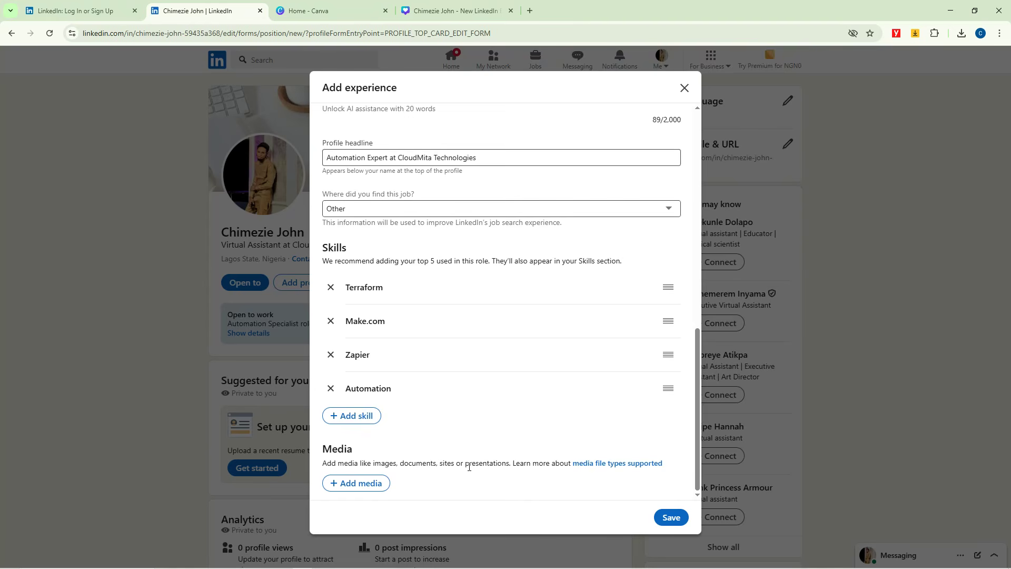
scroll(501, 411, up, 4)
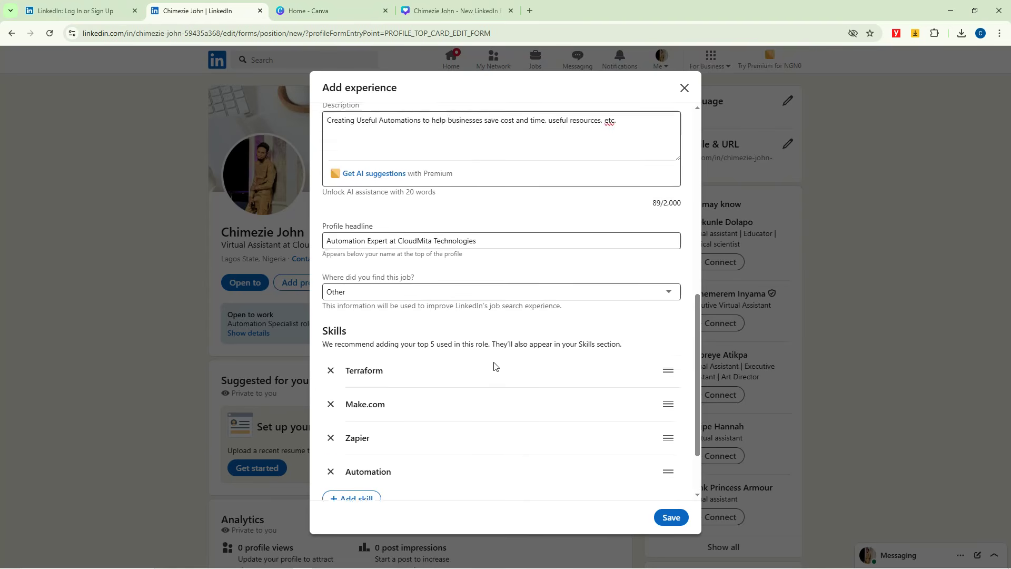
scroll(606, 474, down, 4)
click(681, 521)
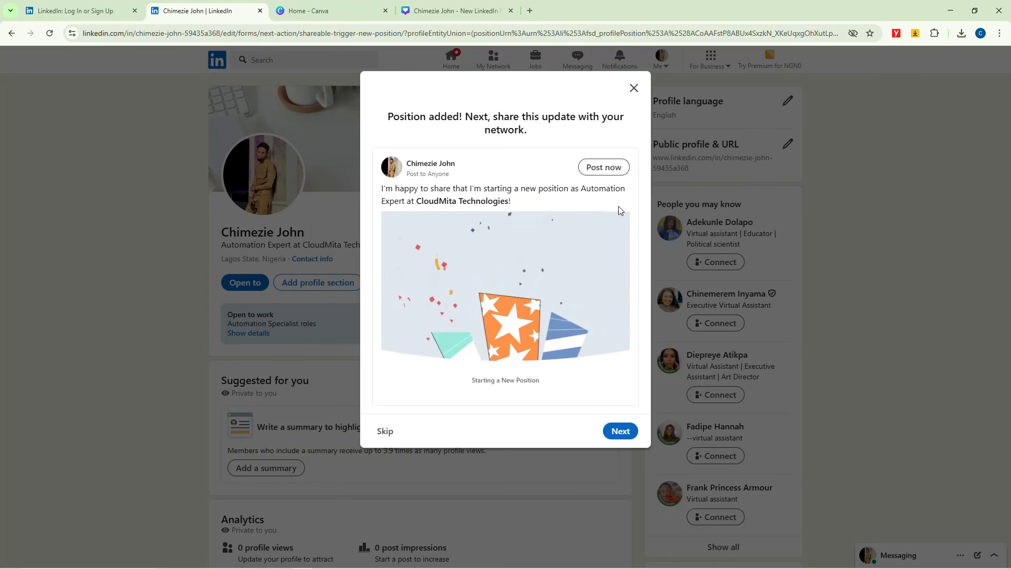
Skip sharing the position and scroll the Edit intro form down to Education
click(385, 431)
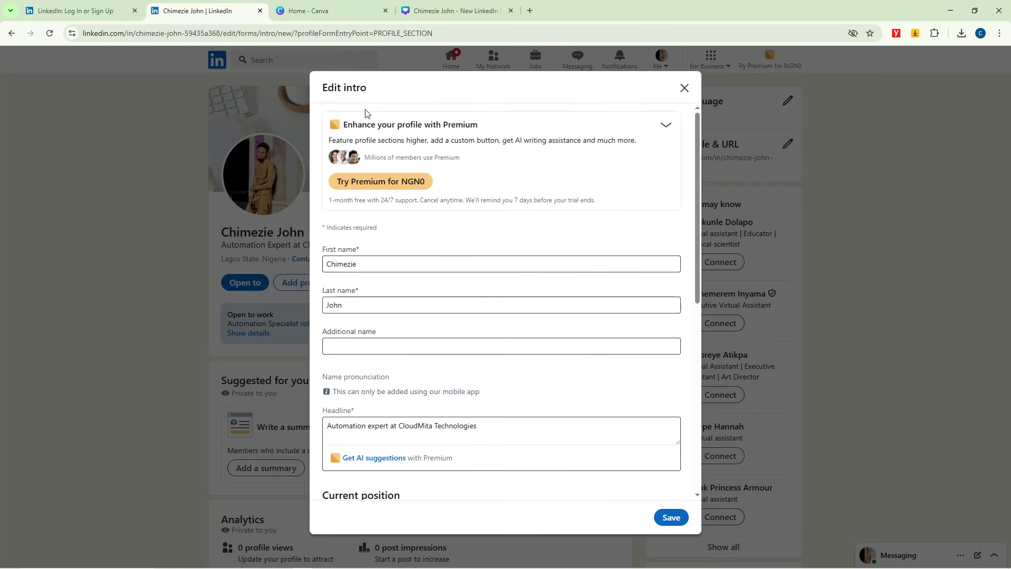
scroll(406, 311, down, 4)
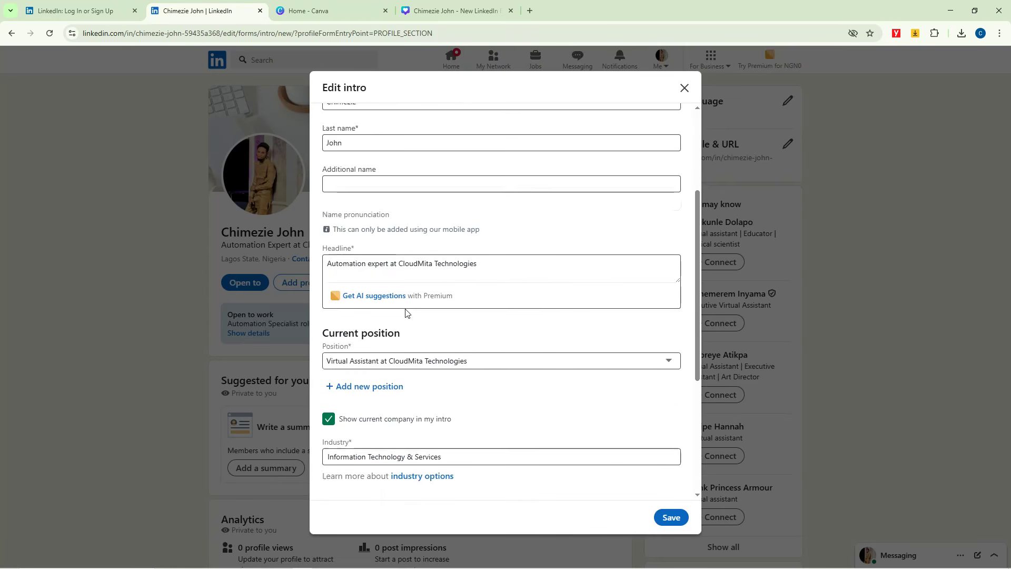
scroll(409, 392, down, 3)
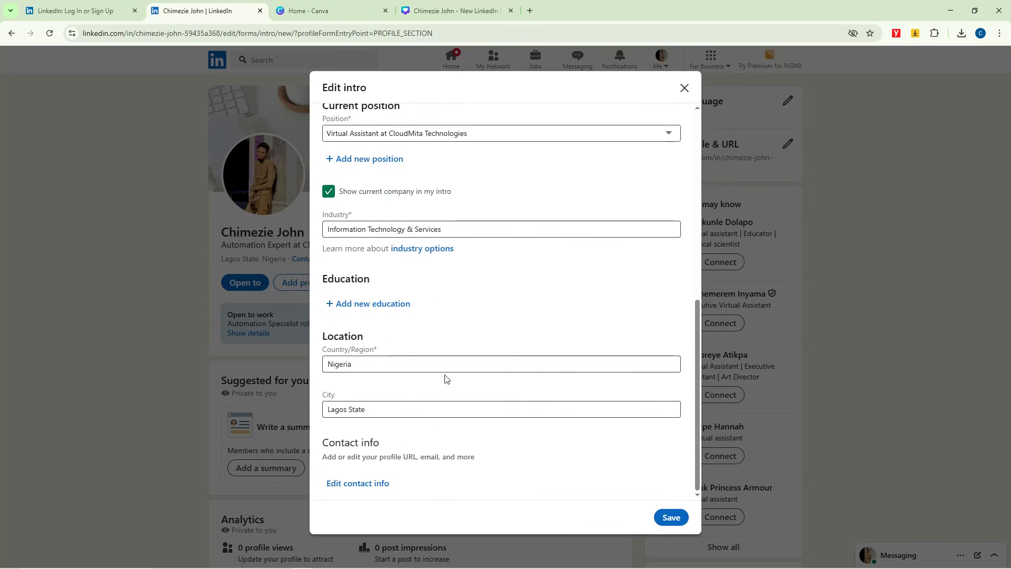
scroll(479, 260, up, 7)
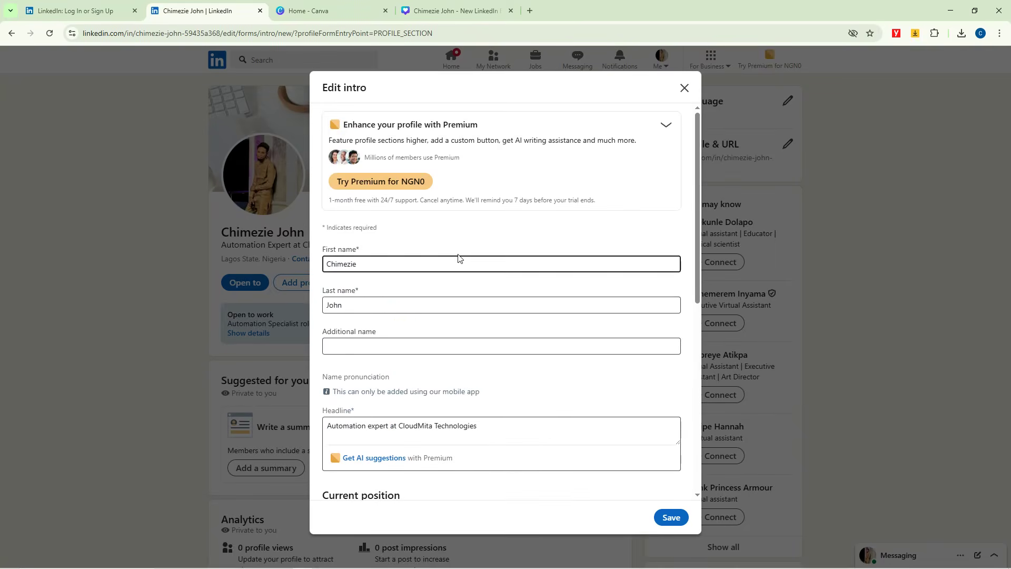
scroll(458, 257, down, 4)
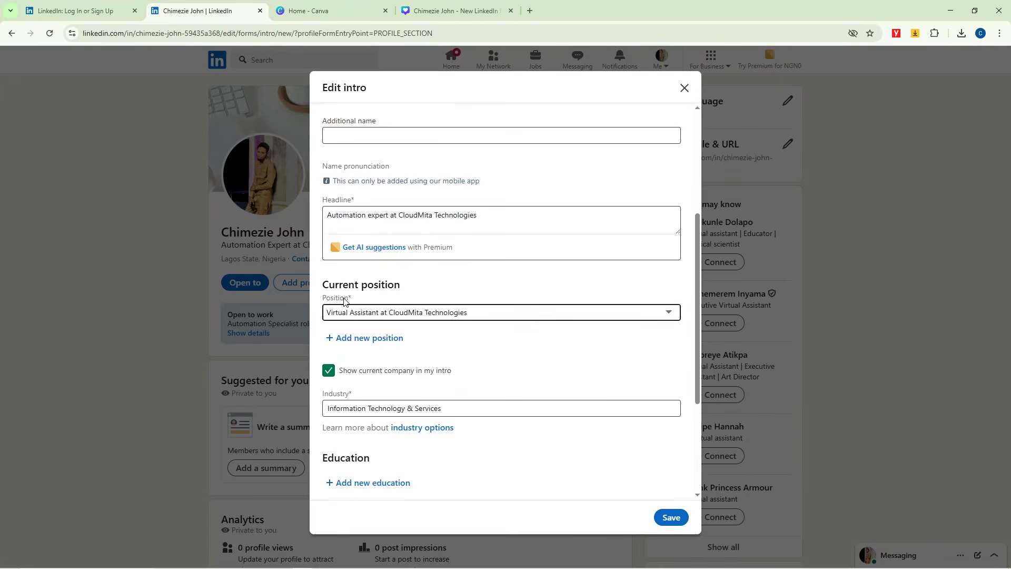
scroll(412, 403, down, 1)
scroll(411, 402, down, 1)
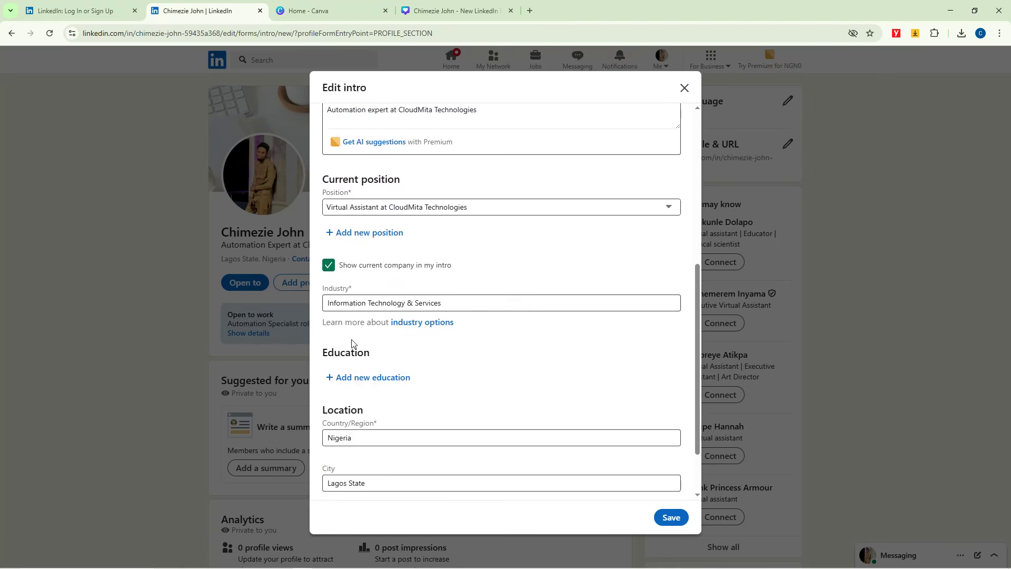
Start an education entry: University of Lagos, Bachelor's degree, Civil Engineering
click(357, 386)
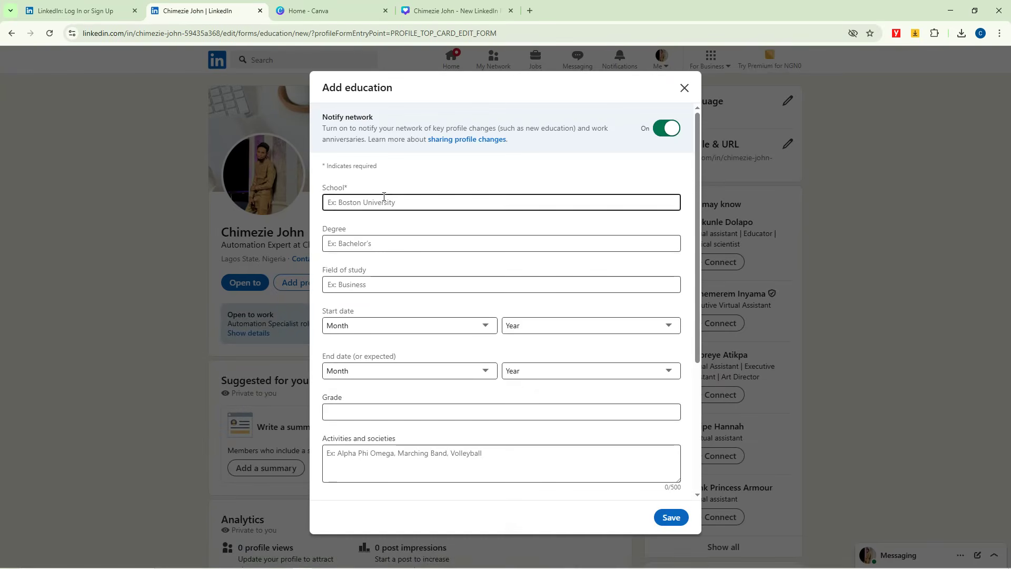
click(383, 205)
text(University of)
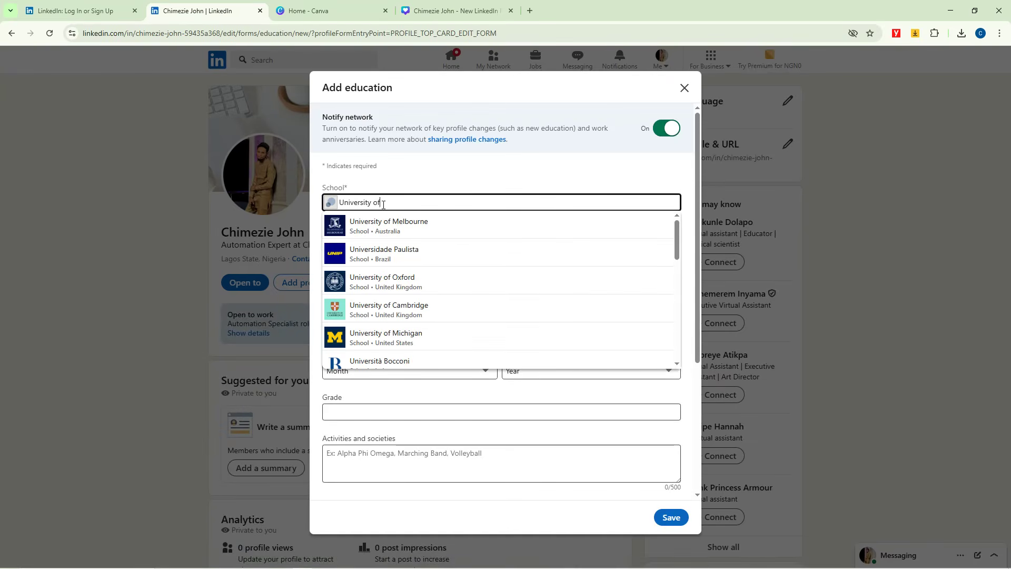
text( Lagos)
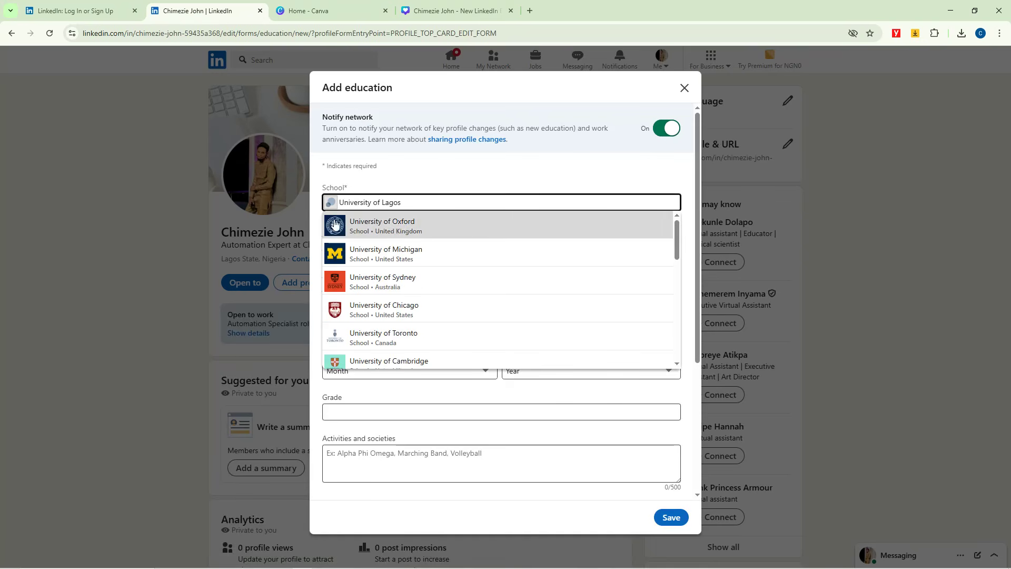
click(380, 227)
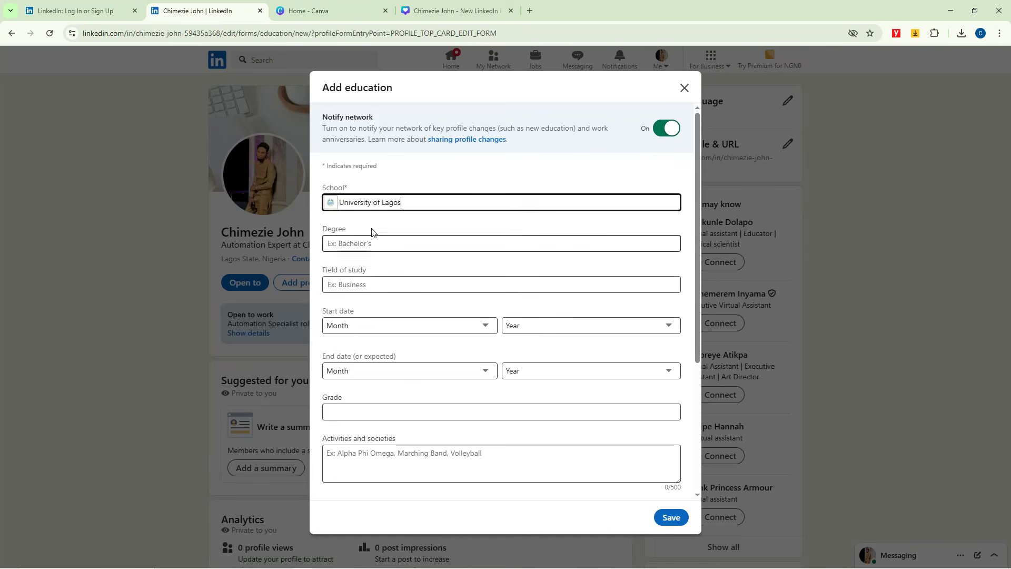
click(358, 243)
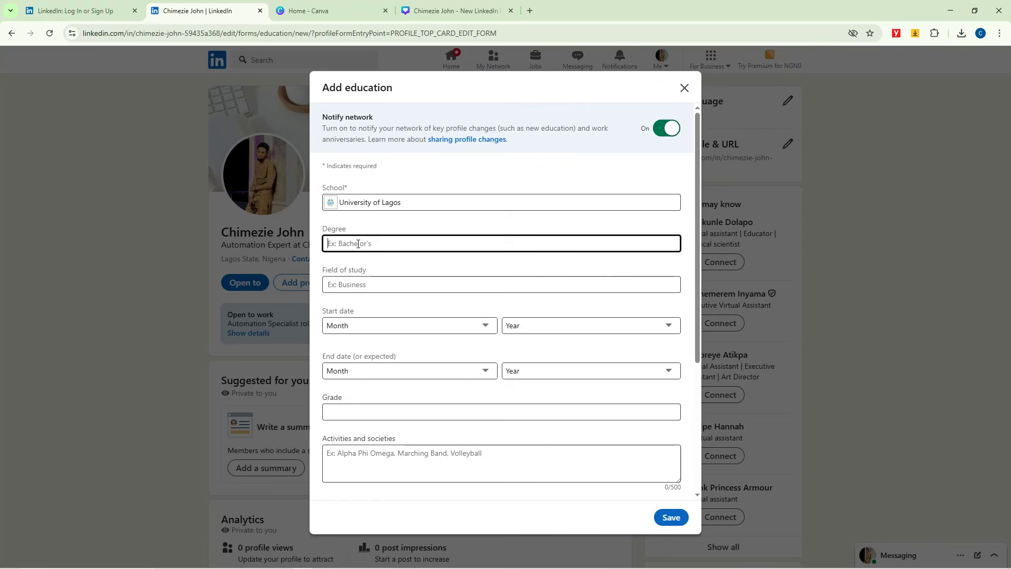
text(Bac)
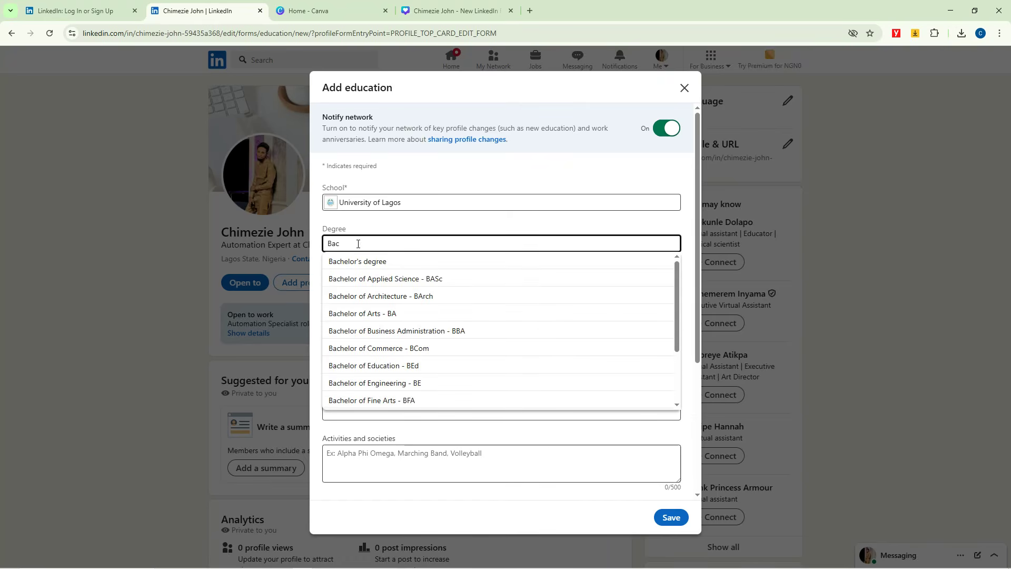
text(helor)
click(367, 262)
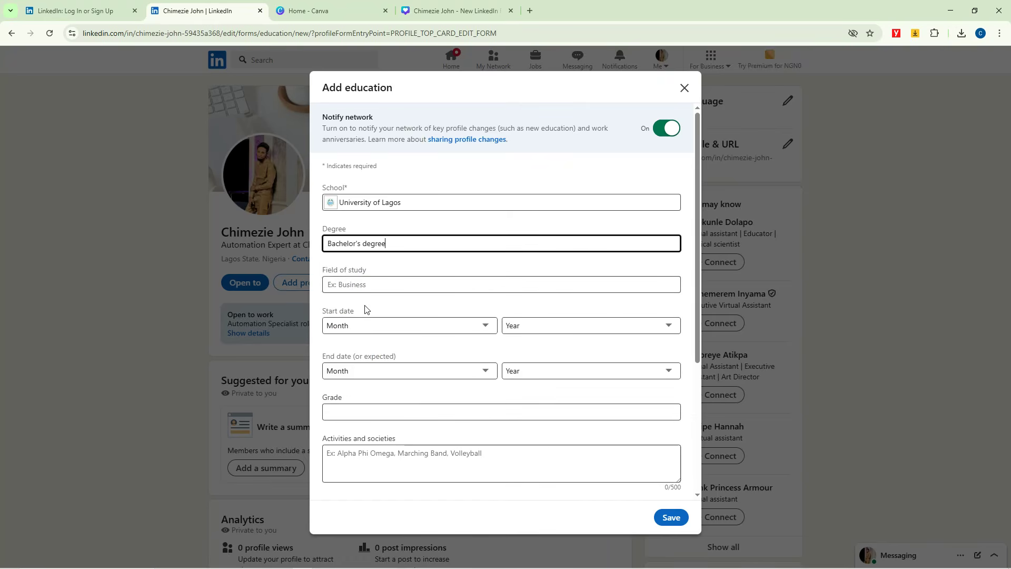
click(353, 287)
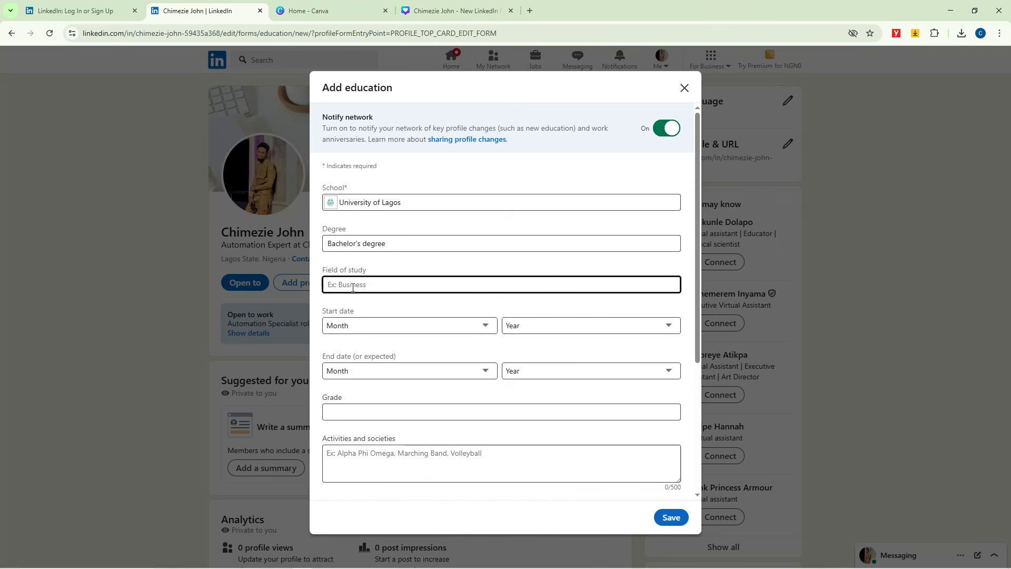
text(Civi)
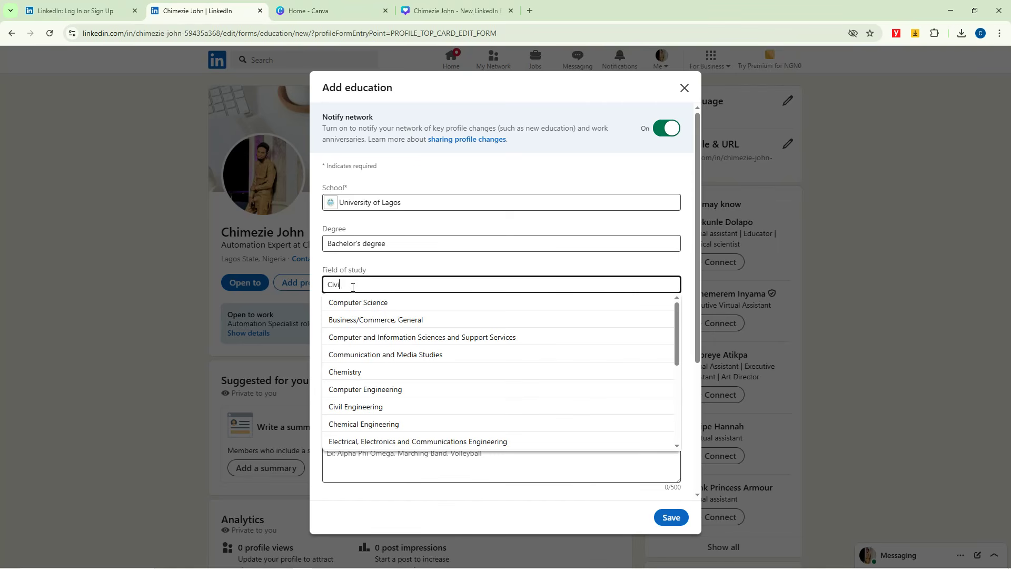
text(l Eng)
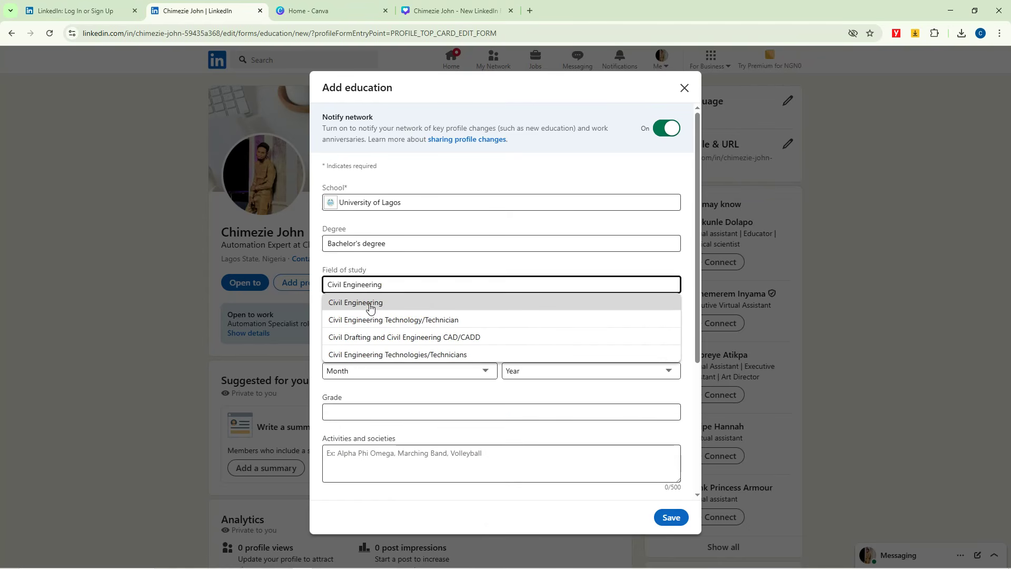
text(ineering)
click(370, 306)
Set the start date to December 2012 and the end month to August
click(383, 326)
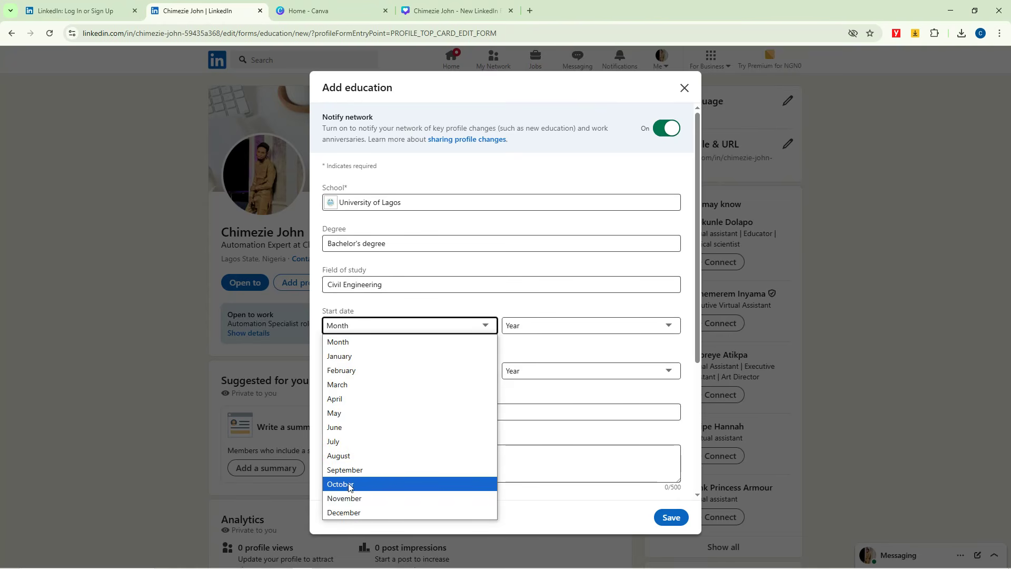
click(345, 511)
click(524, 327)
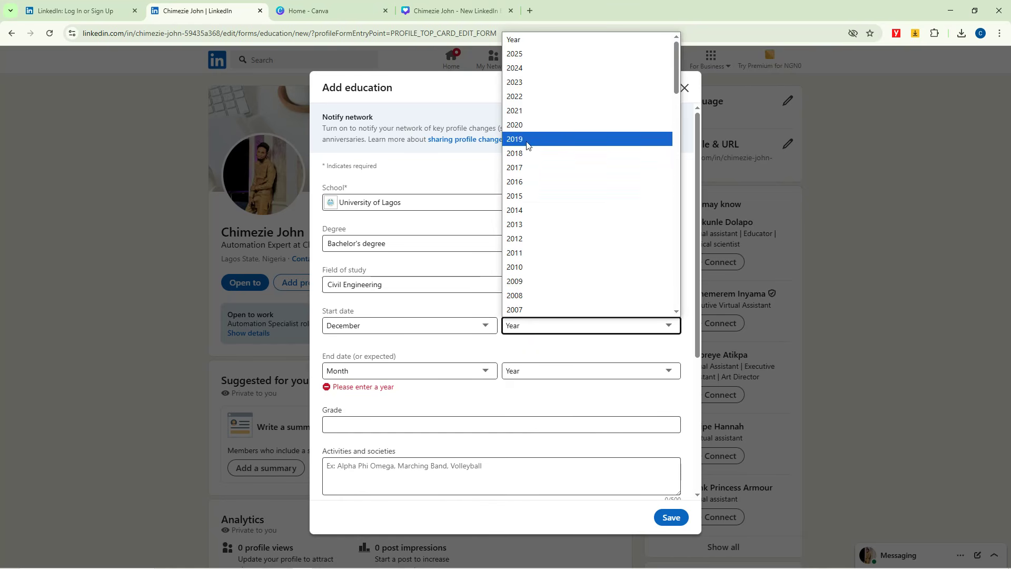
click(520, 239)
click(378, 372)
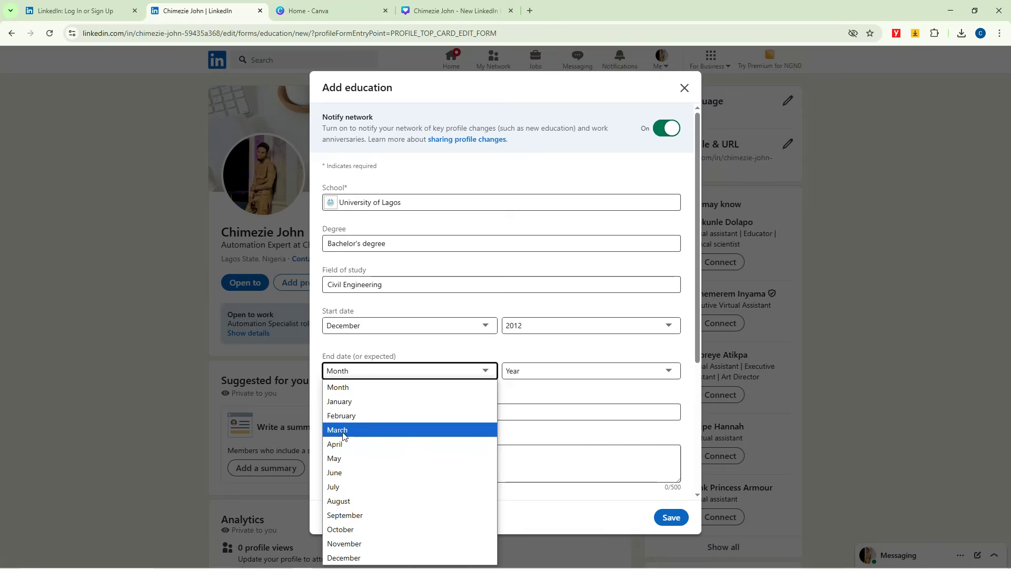
click(343, 500)
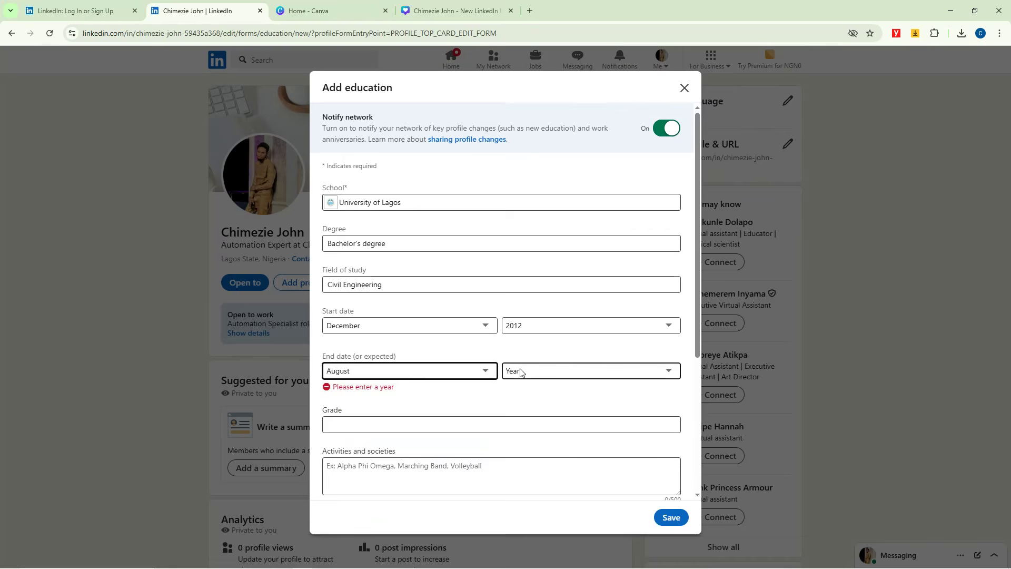
click(524, 371)
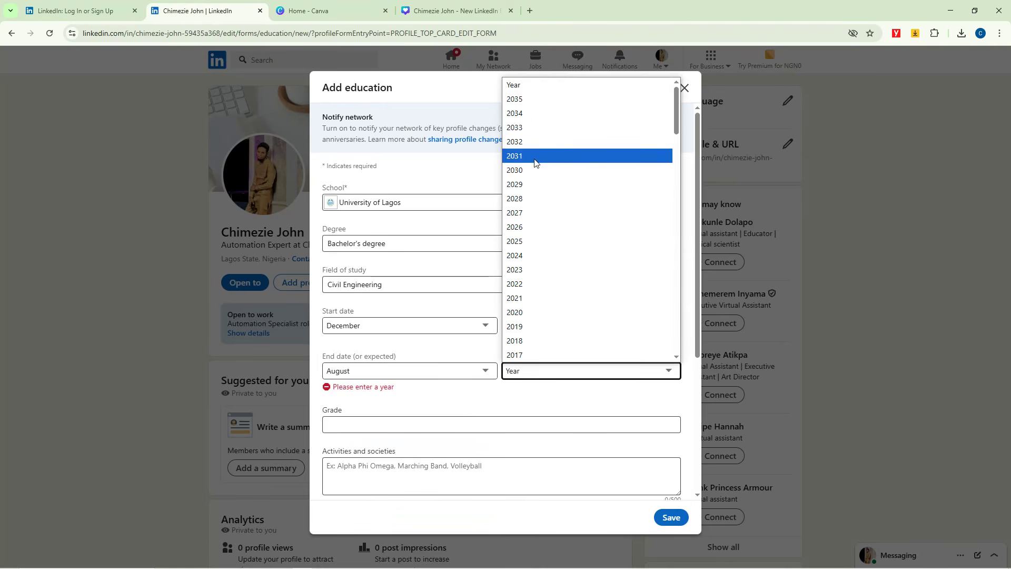
scroll(533, 221, down, 3)
Set the end year to 2017 and the grade to 2nd Class Upper
click(529, 251)
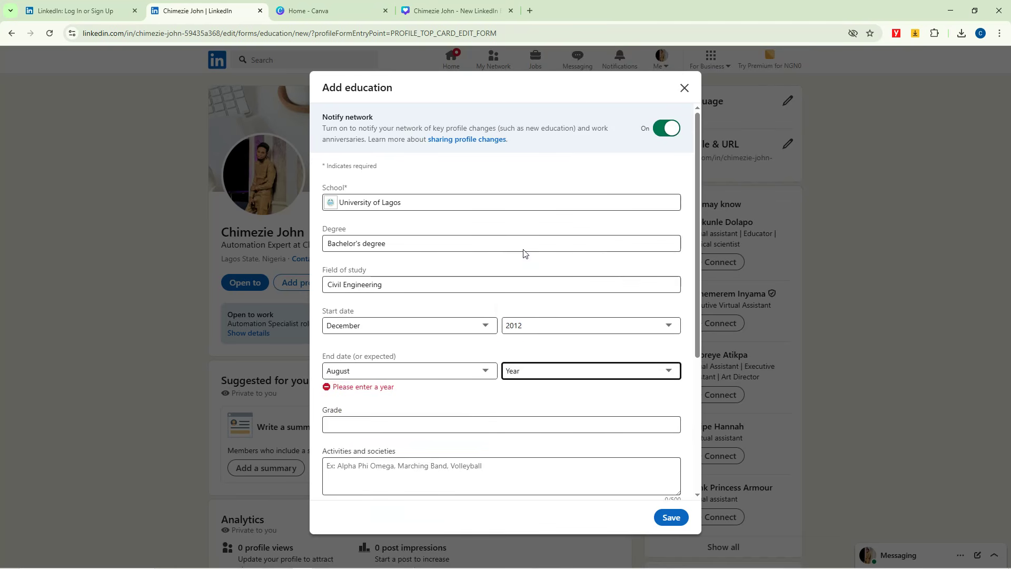
scroll(474, 390, down, 2)
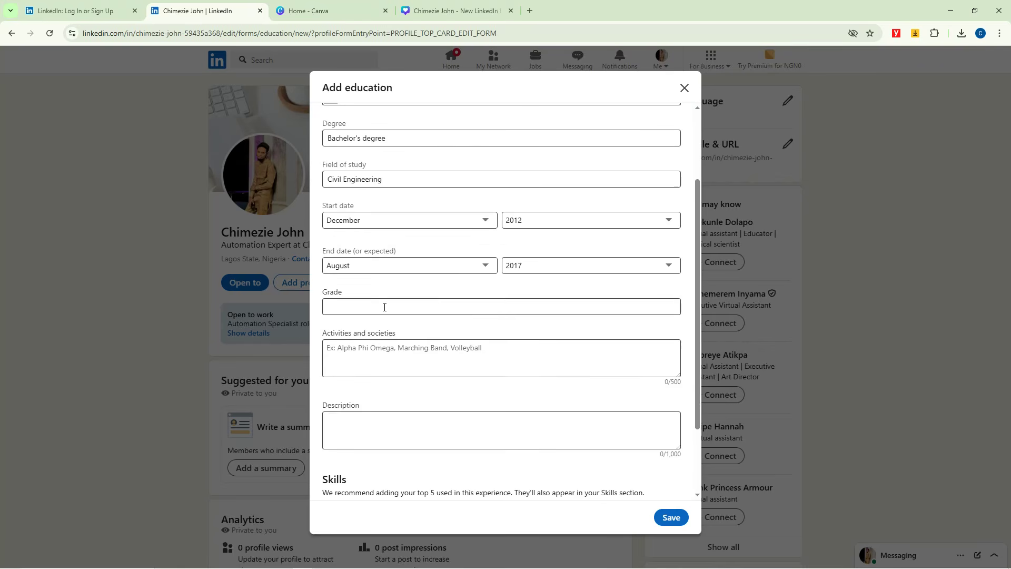
click(382, 306)
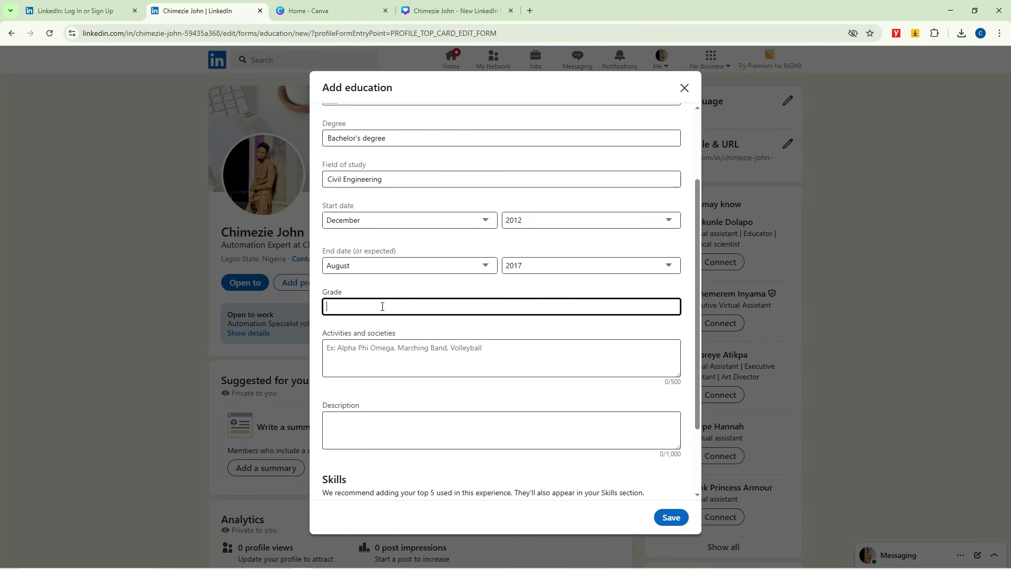
text(2nd Class Upper)
click(384, 357)
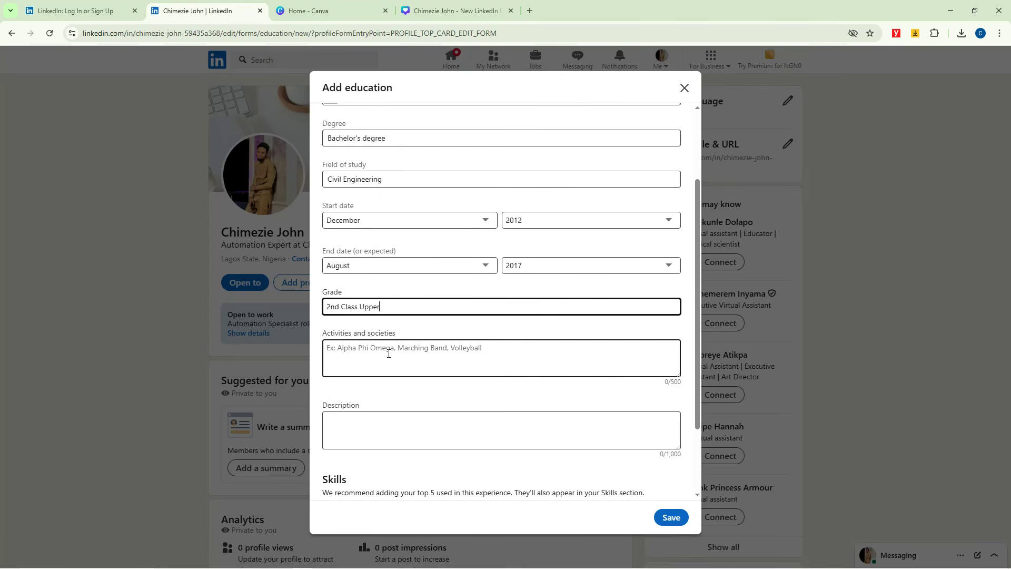
Enter Nigerian Society of Engineers under Activities and societies
scroll(388, 354, down, 1)
click(388, 301)
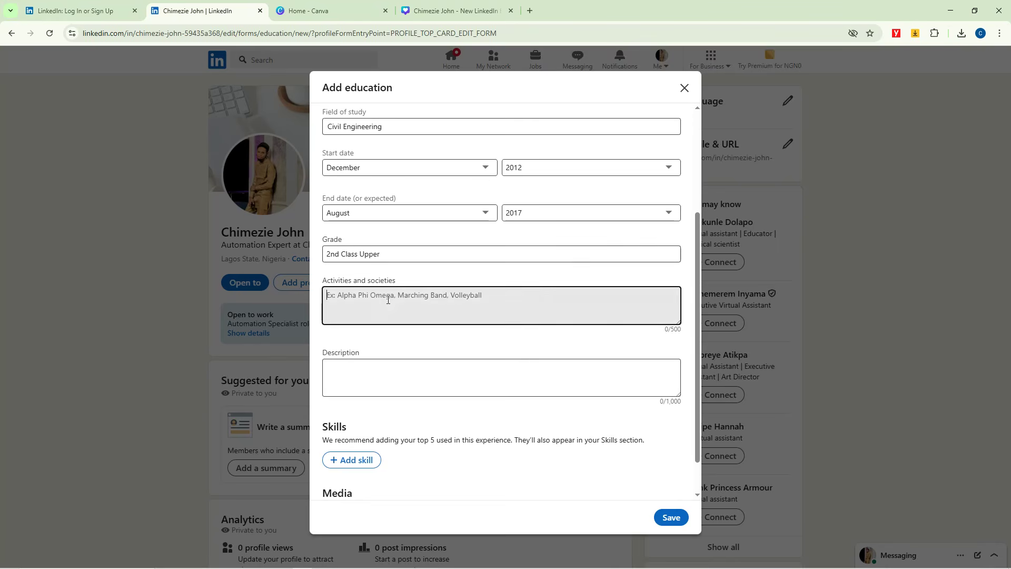
text(N)
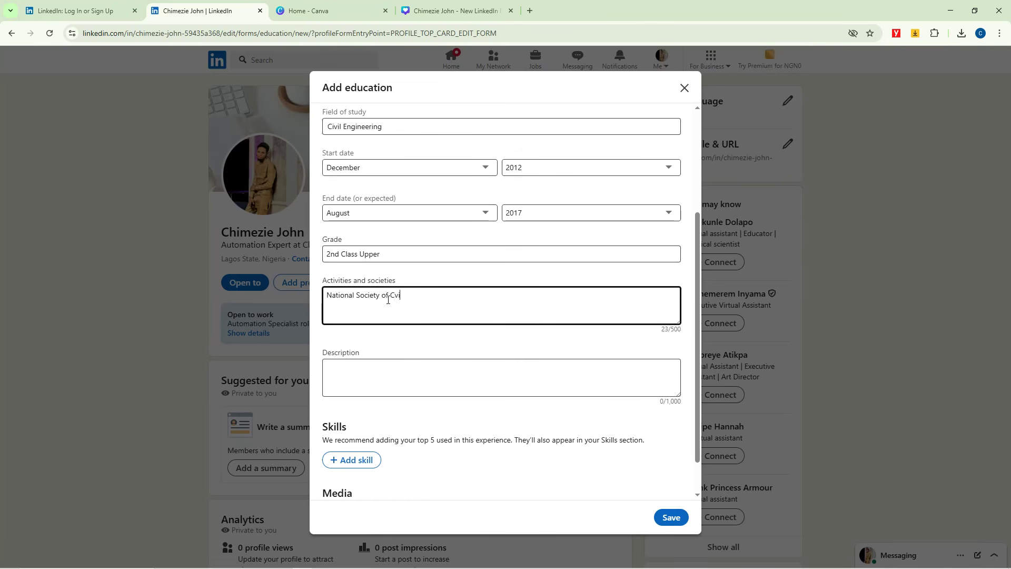
text(Engineers)
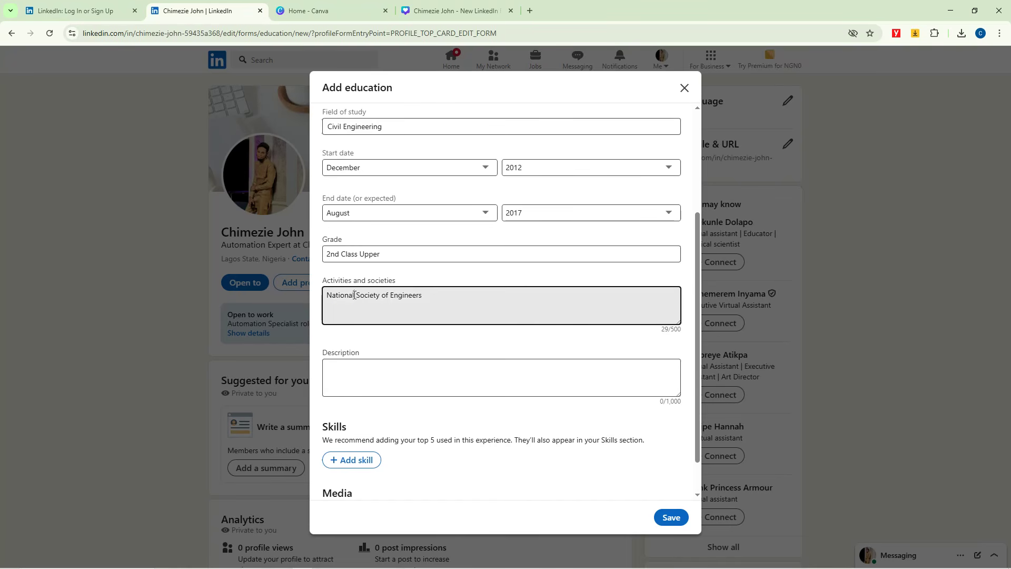
drag(356, 294, 331, 295)
text(igerian)
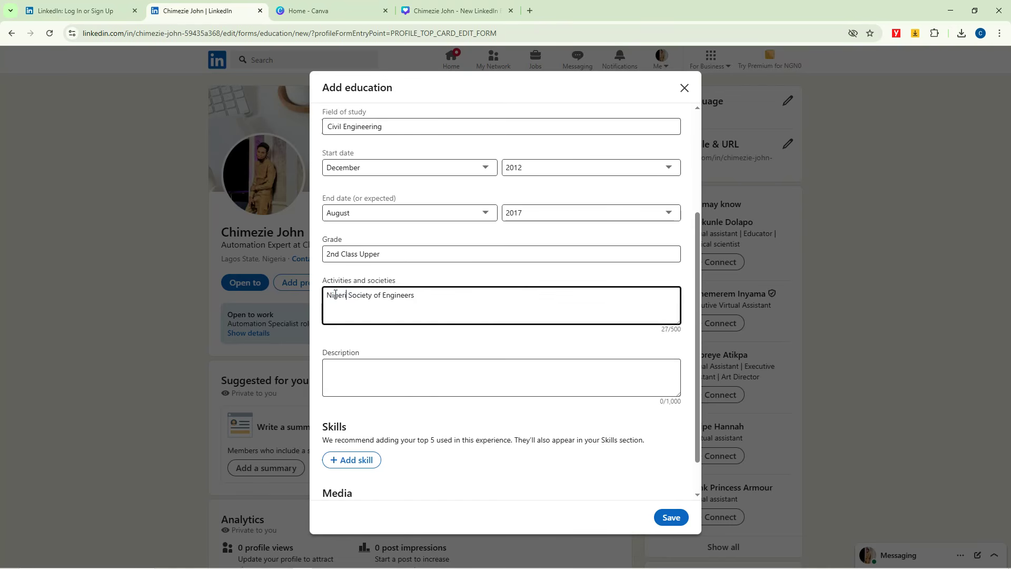
scroll(421, 342, down, 1)
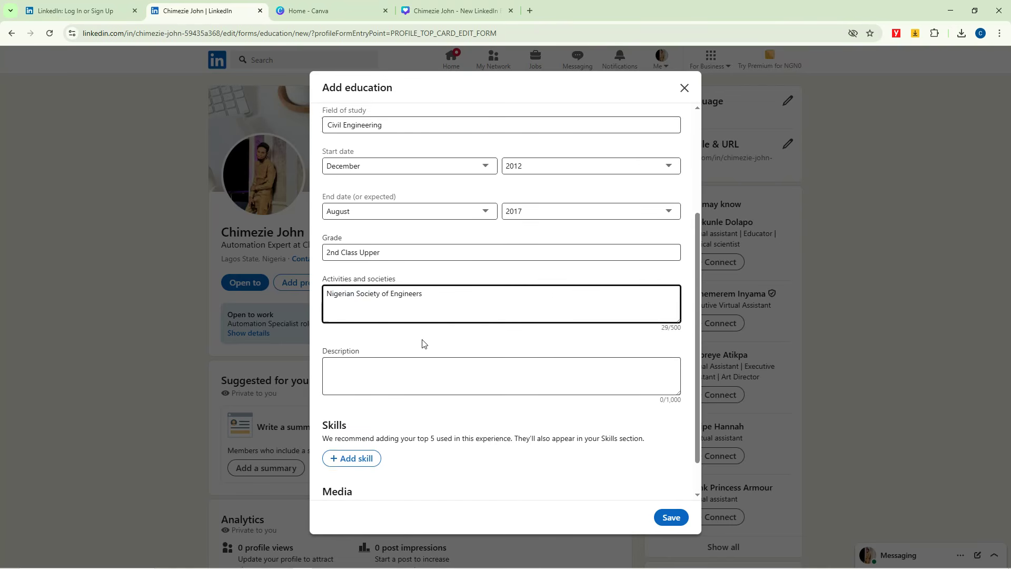
Add Computer-Aided Design (CAD) and Project Management as skills
click(353, 417)
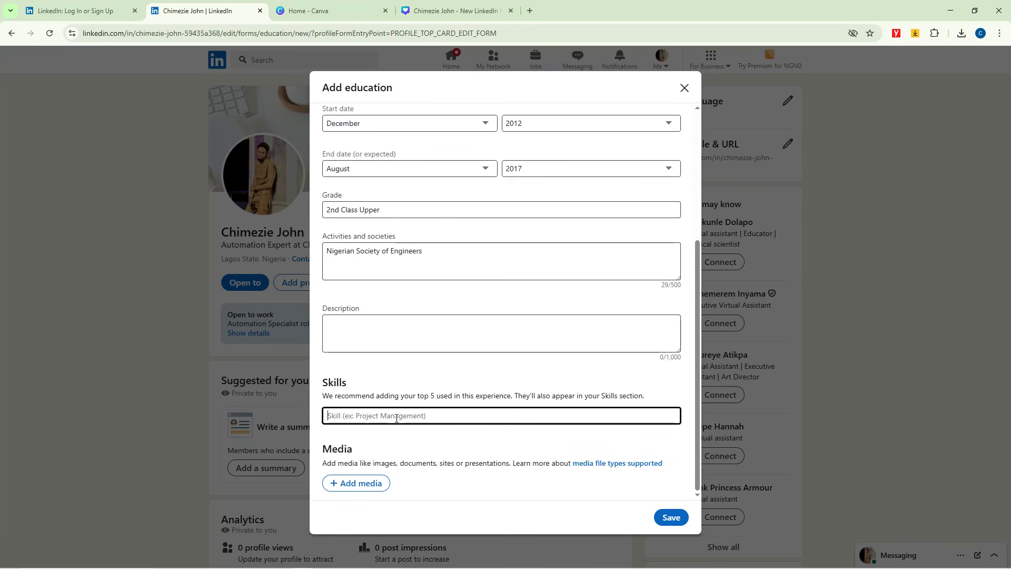
text(CAD)
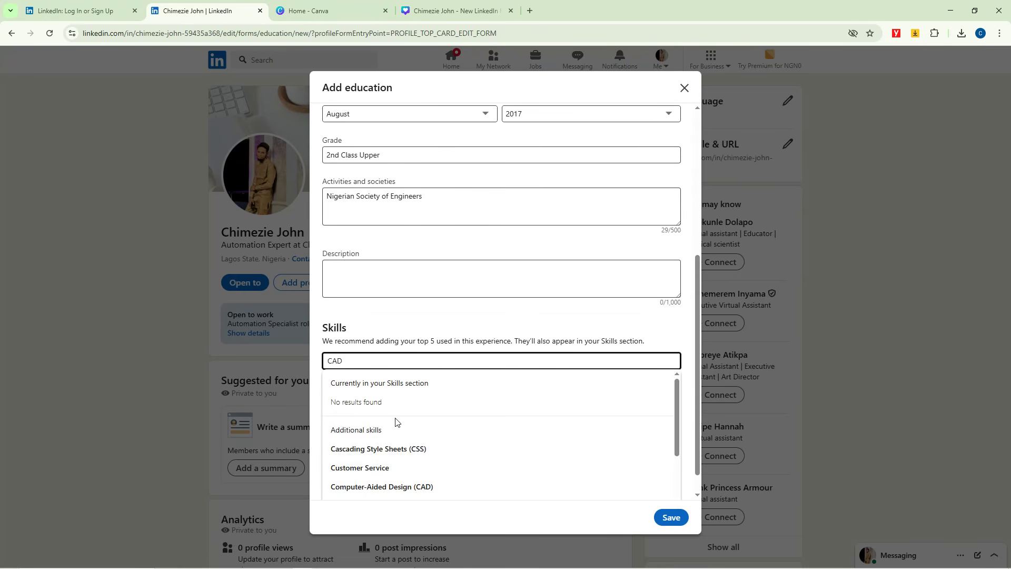
click(383, 449)
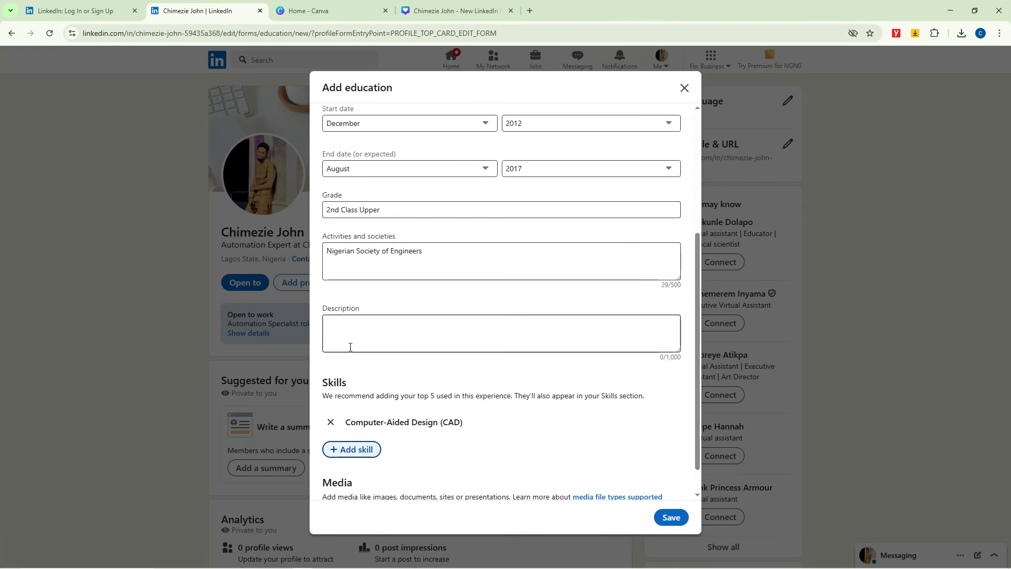
scroll(359, 340, down, 1)
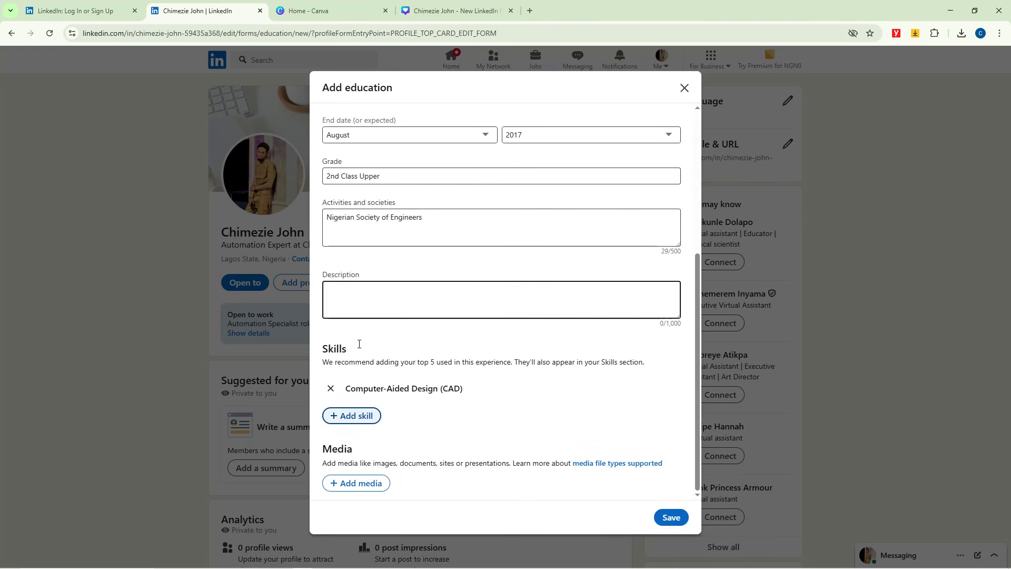
click(352, 415)
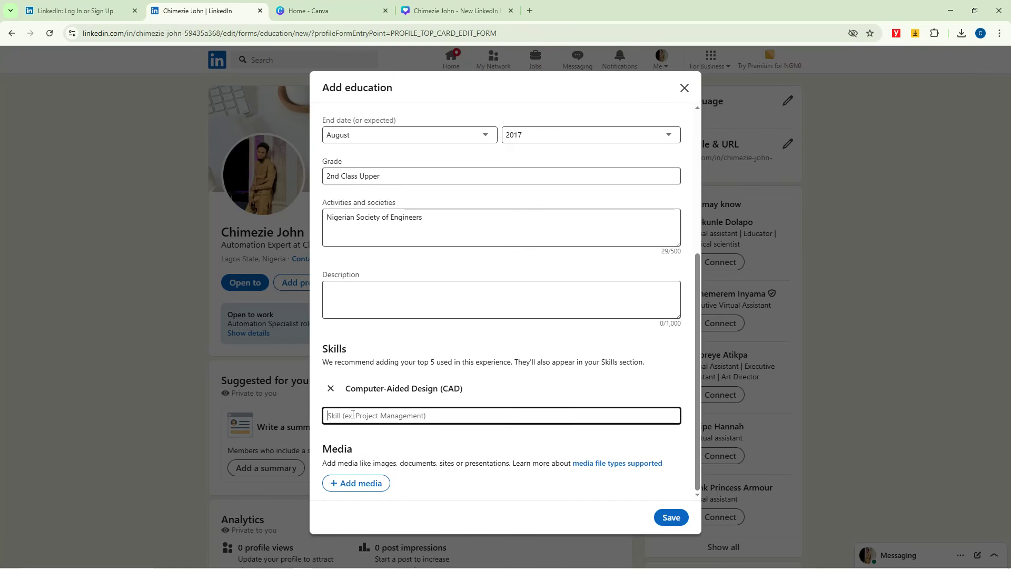
text(PROJECT)
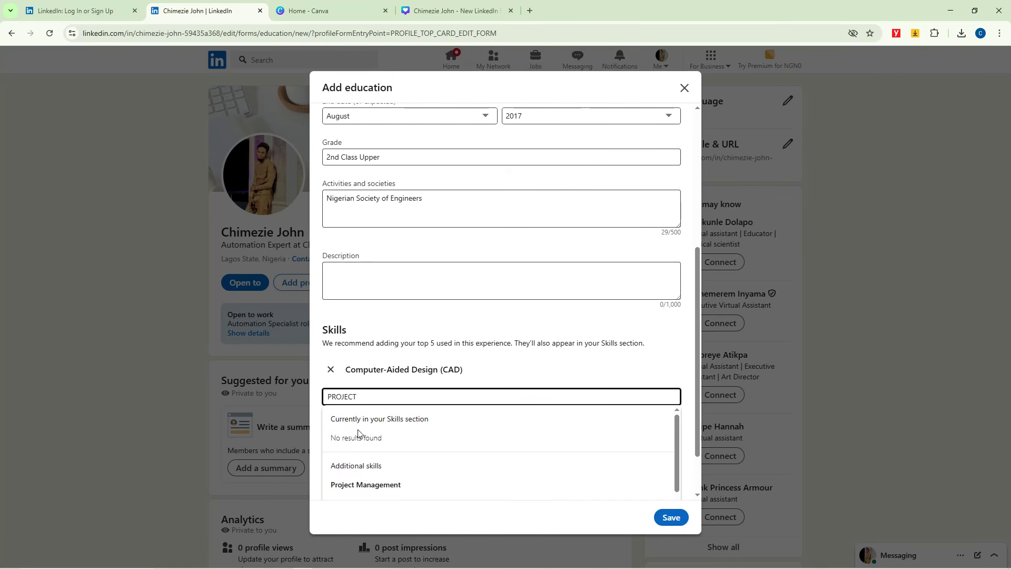
click(377, 433)
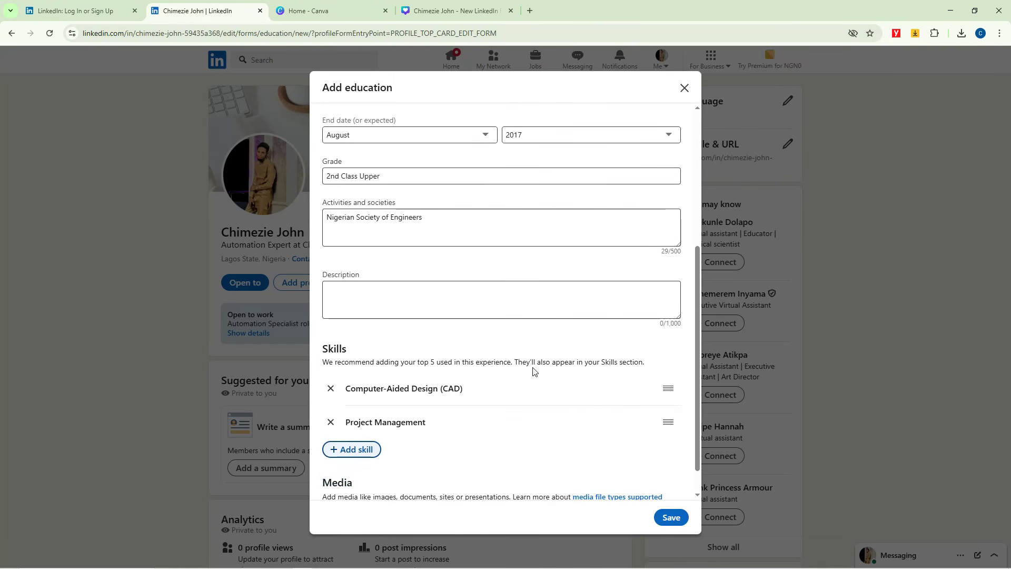
scroll(532, 373, down, 1)
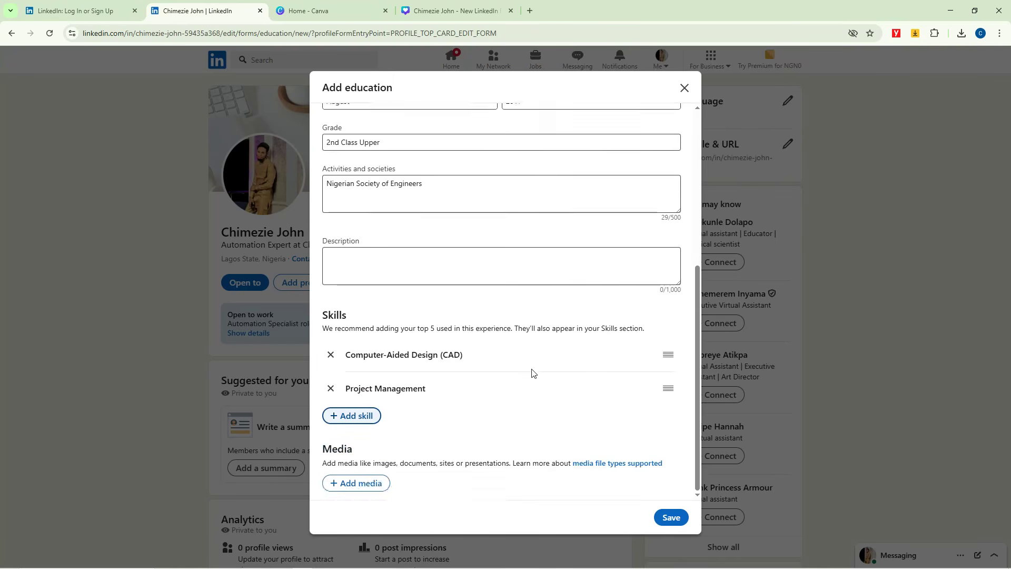
Save the University of Lagos education entry and publish the share post
click(674, 520)
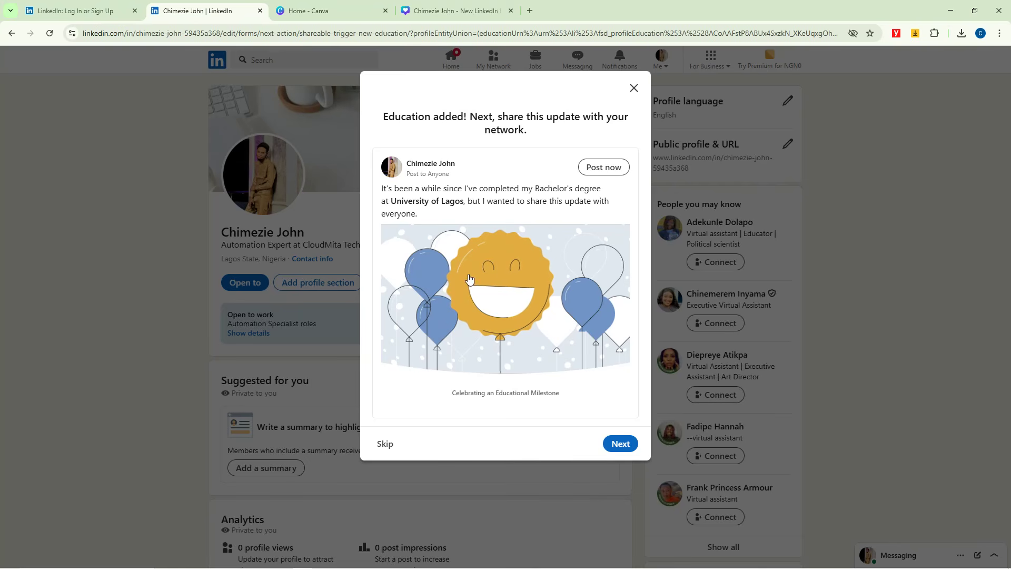
click(617, 444)
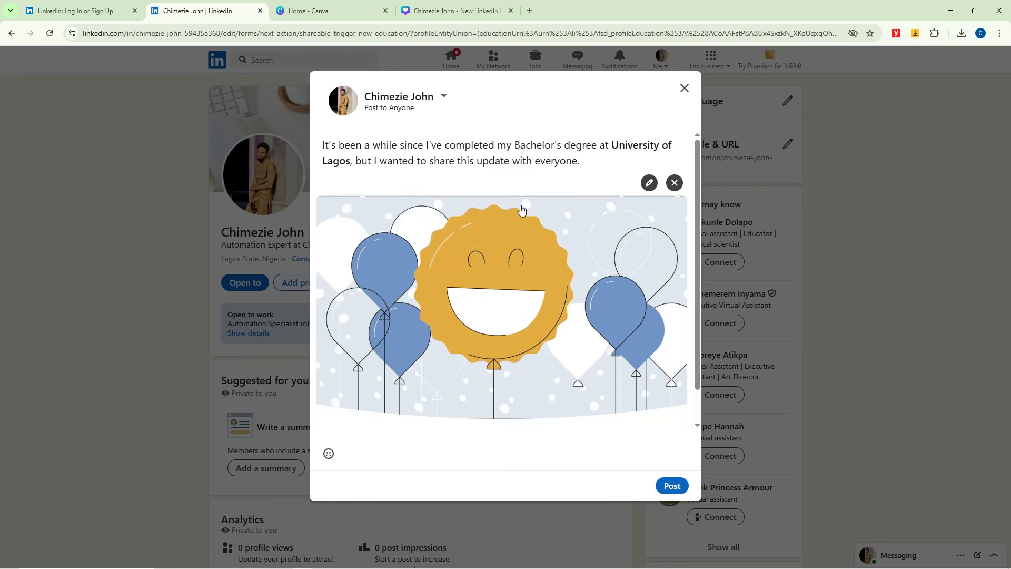
click(671, 484)
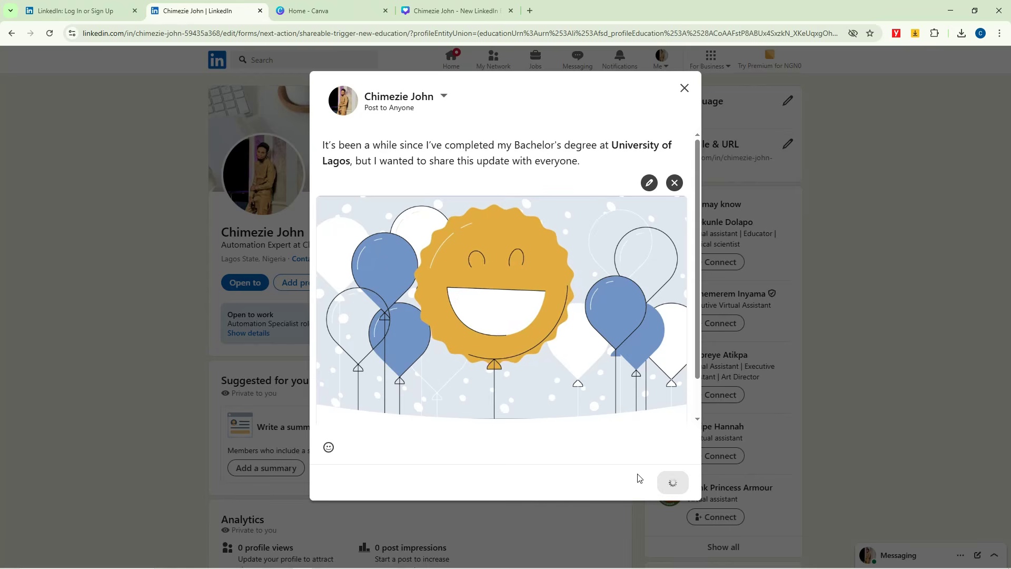
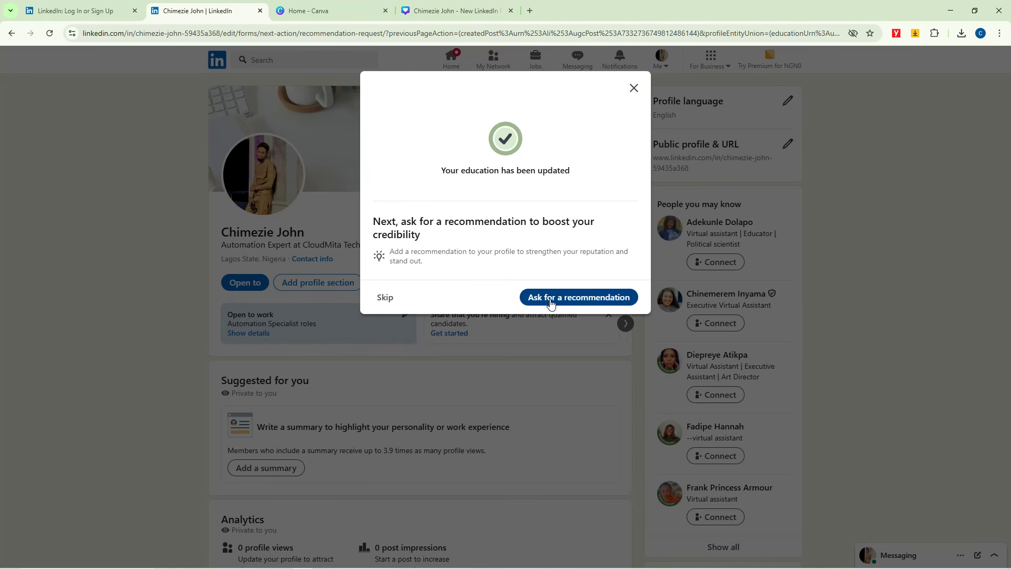
Skip the recommendation request and save the intro with headline 'Automation expert at CloudMita Technologies'
click(385, 298)
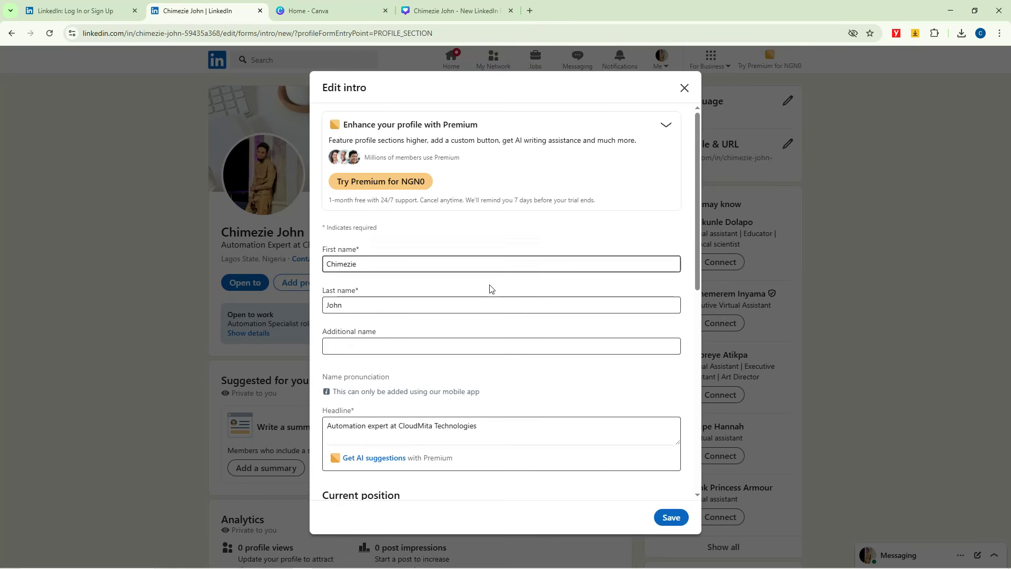
scroll(403, 320, down, 2)
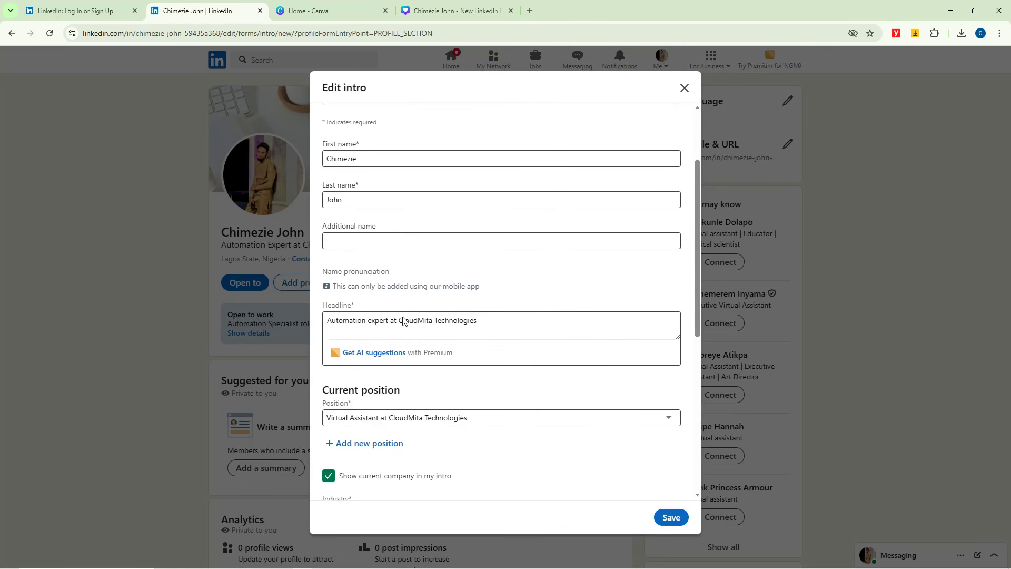
scroll(402, 320, down, 3)
scroll(403, 320, up, 5)
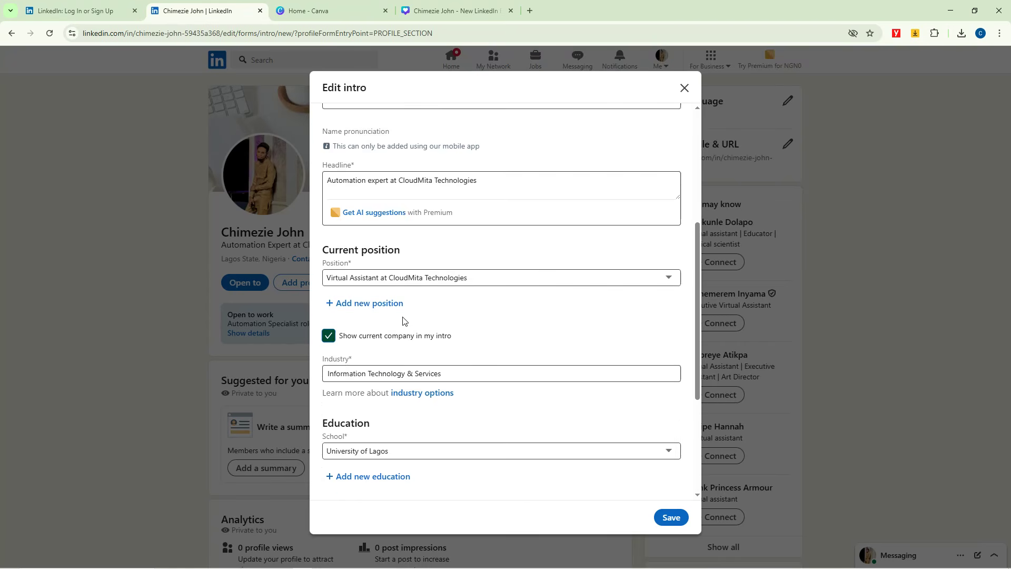
scroll(451, 316, down, 8)
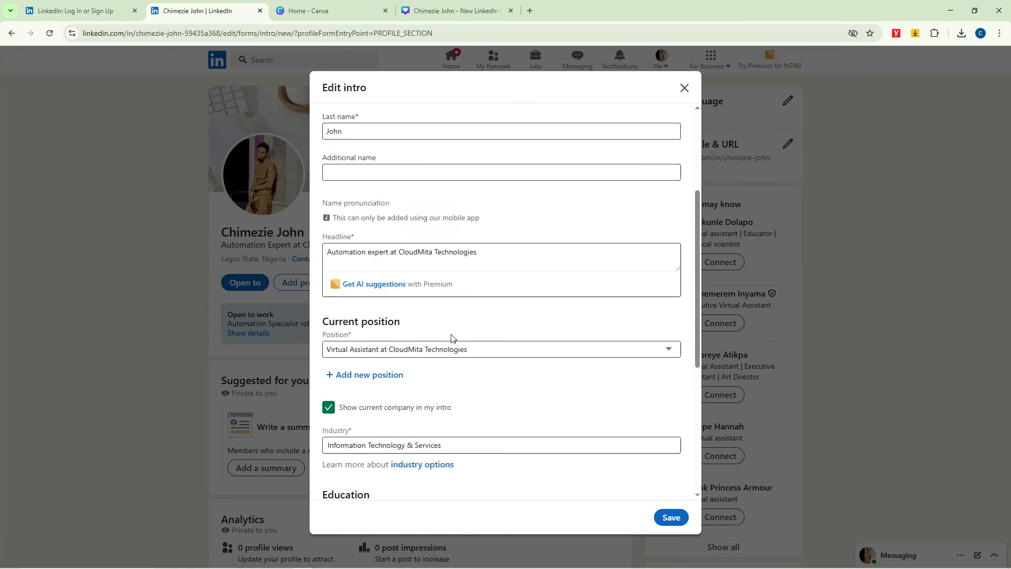
click(670, 517)
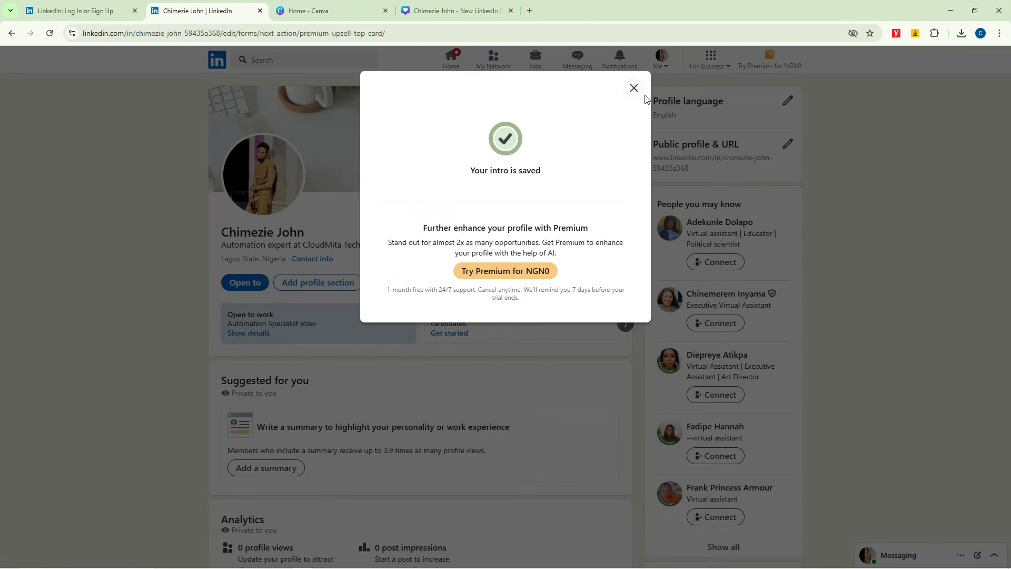
Dismiss the intro-saved confirmation, review the new headline on the profile, then go to the home feed
click(634, 88)
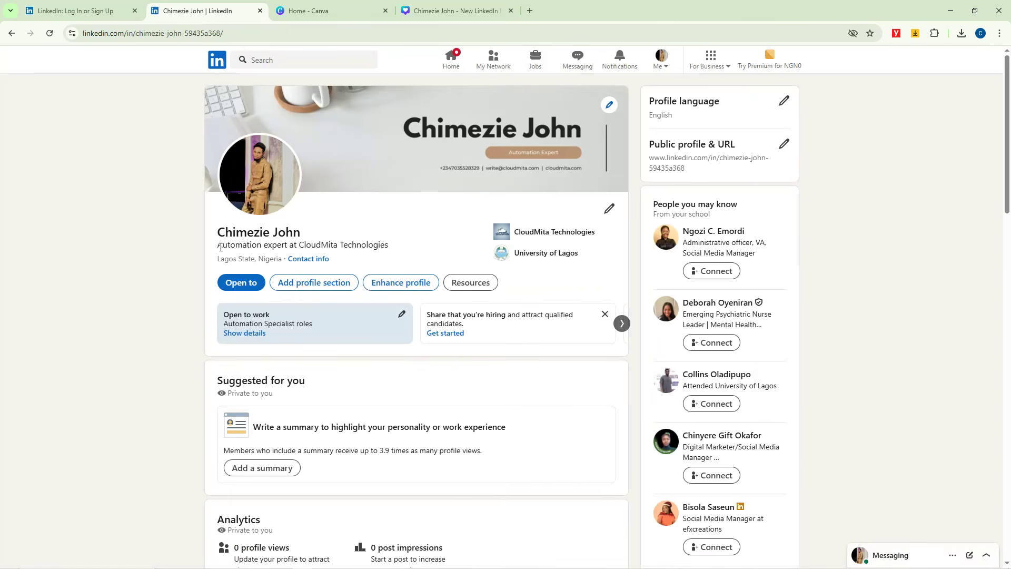
drag(220, 247, 383, 248)
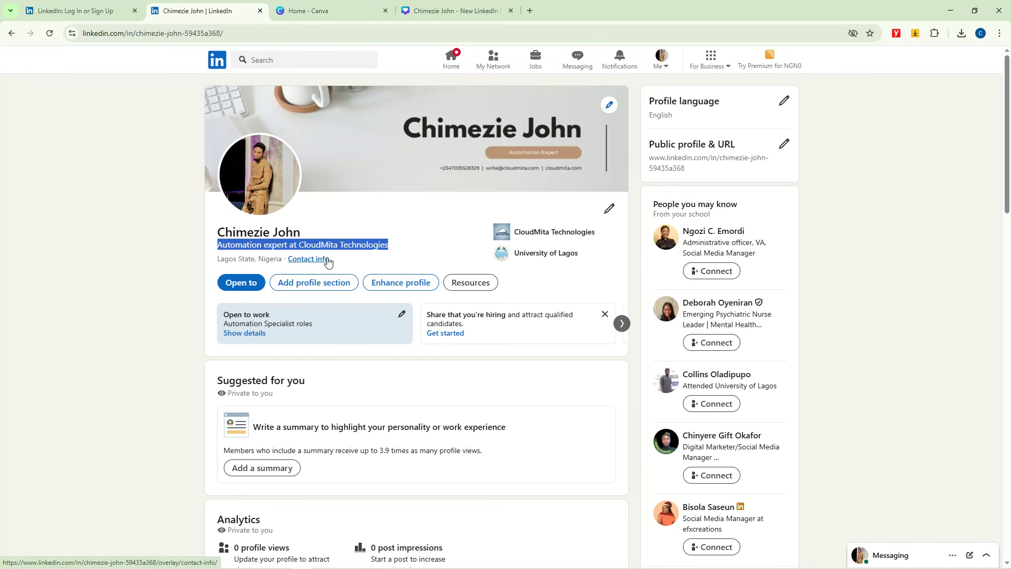
scroll(497, 289, down, 5)
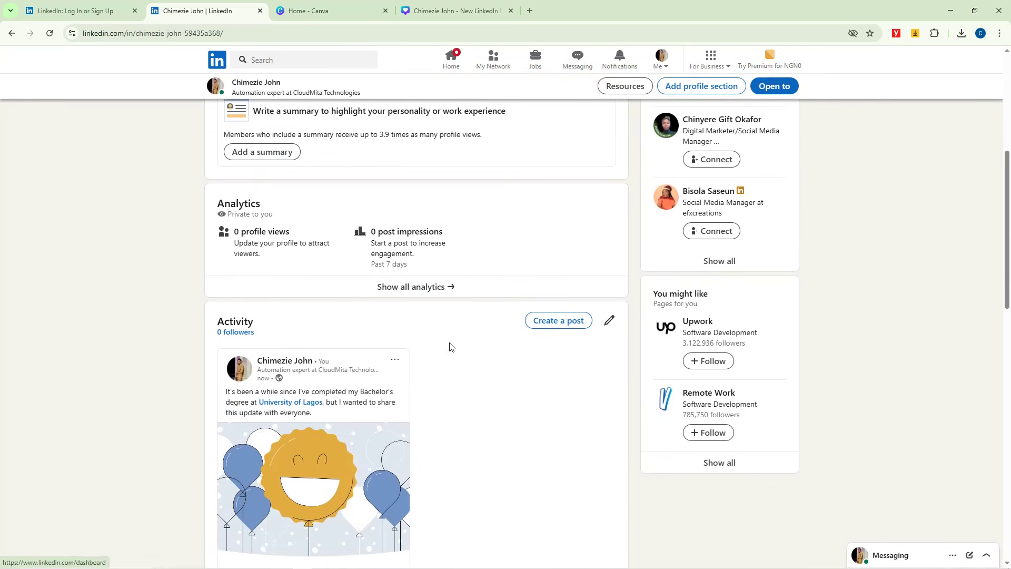
scroll(449, 346, down, 6)
scroll(449, 346, down, 5)
scroll(449, 346, down, 3)
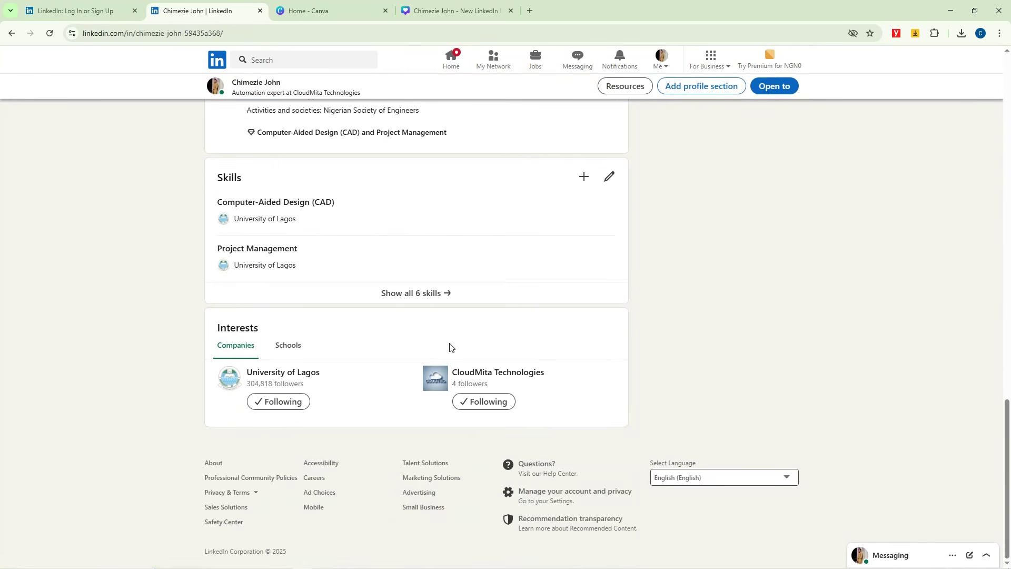
scroll(511, 338, up, 15)
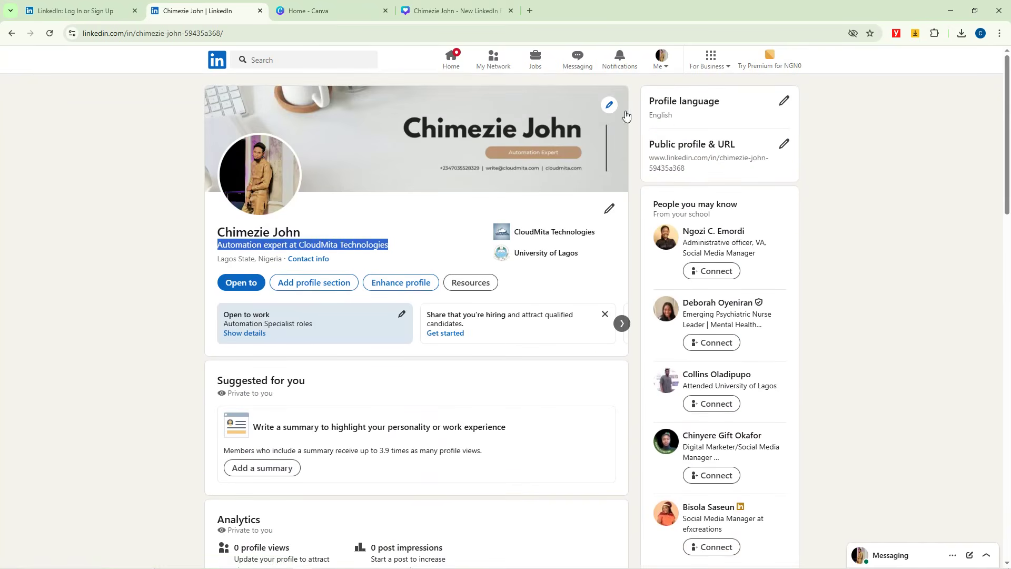
click(835, 173)
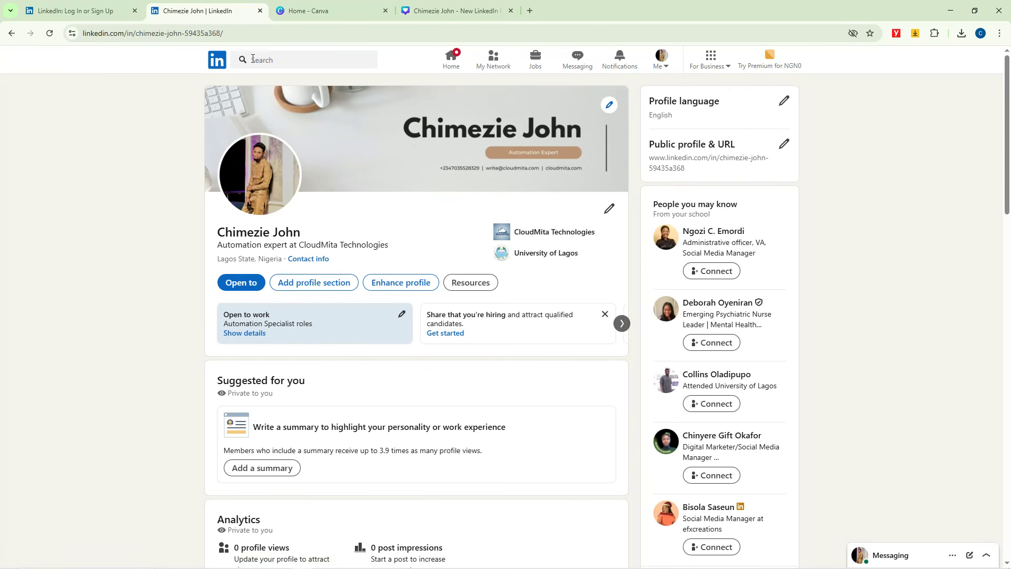
click(217, 60)
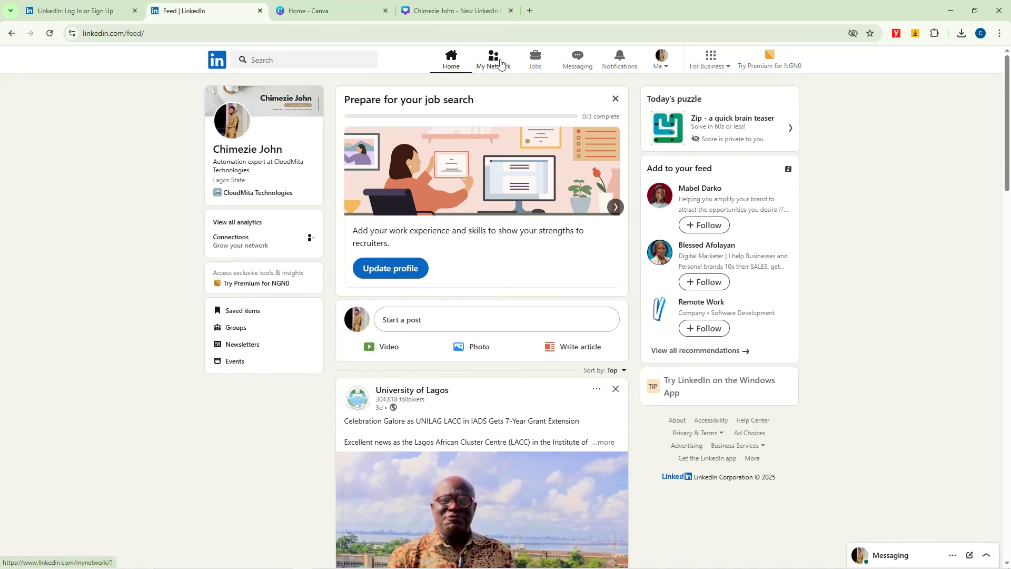
Search Jobs for 'Virtual Assistant', bringing up 86 results in Nigeria
click(536, 58)
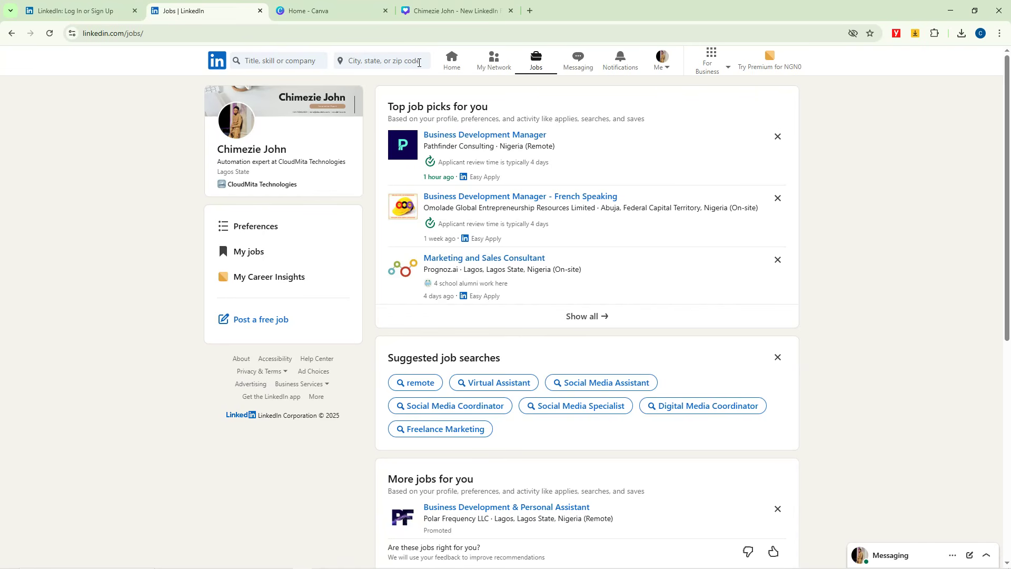
click(264, 59)
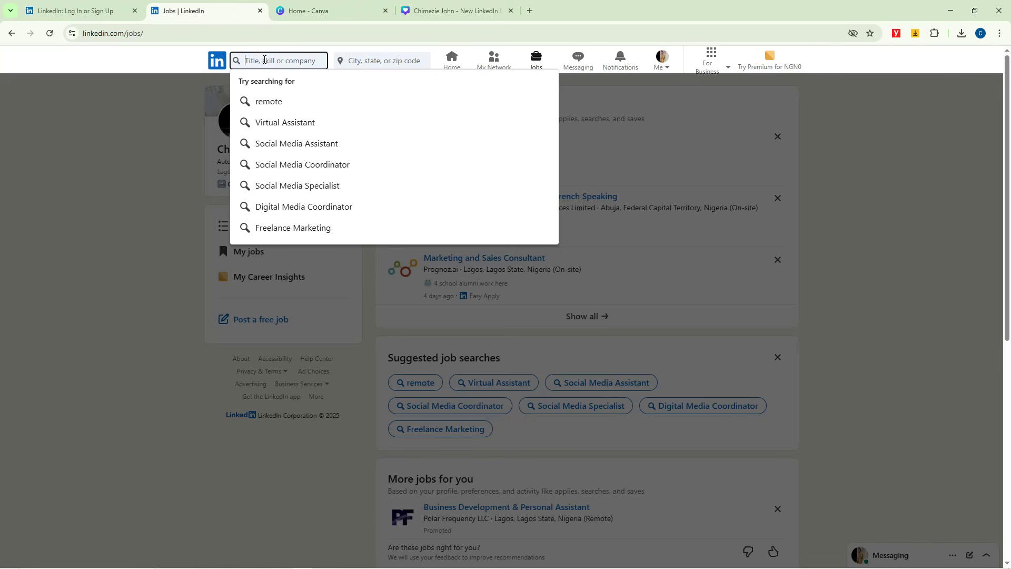
text(Virtual)
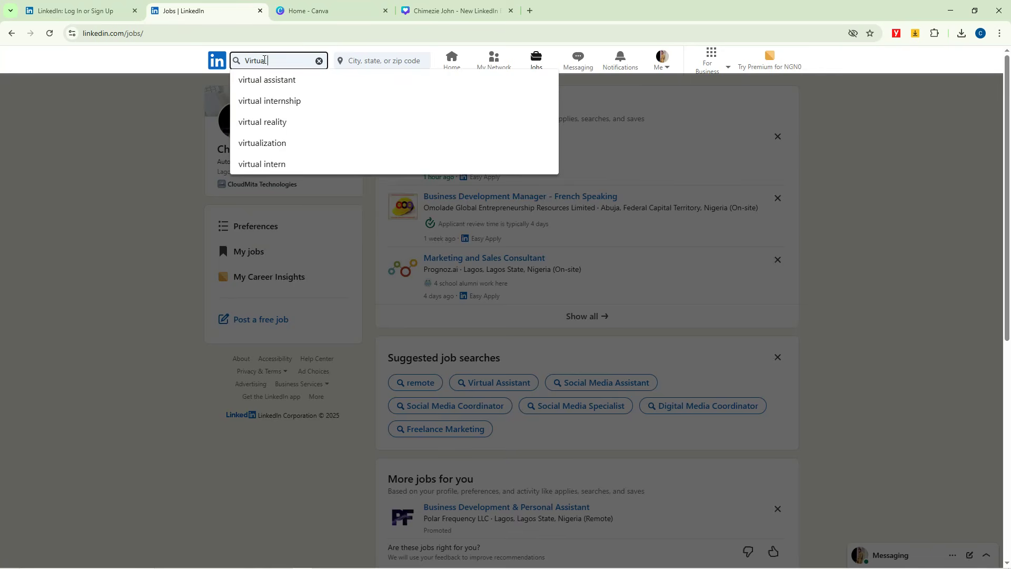
text( Assistant)
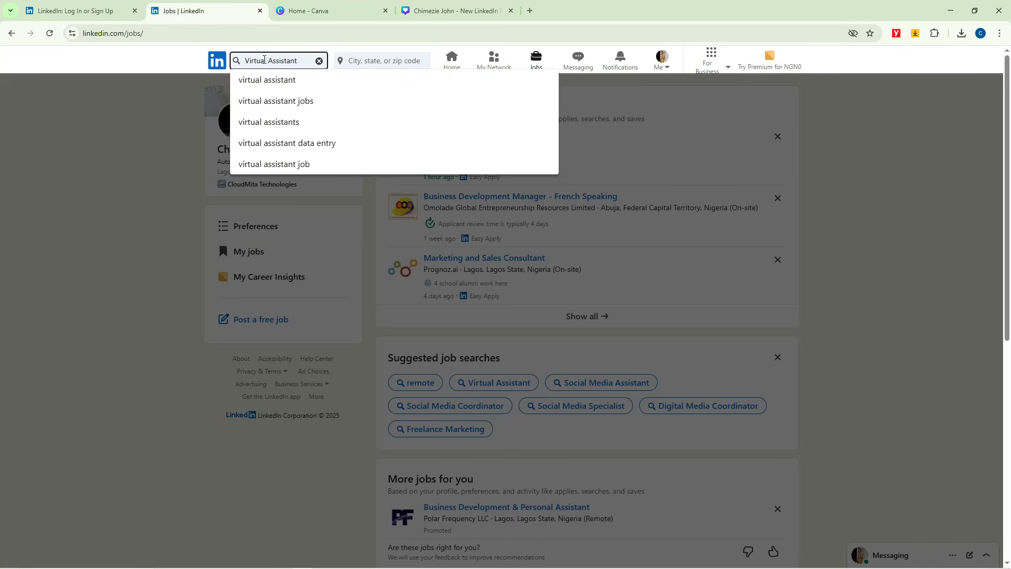
key(Return)
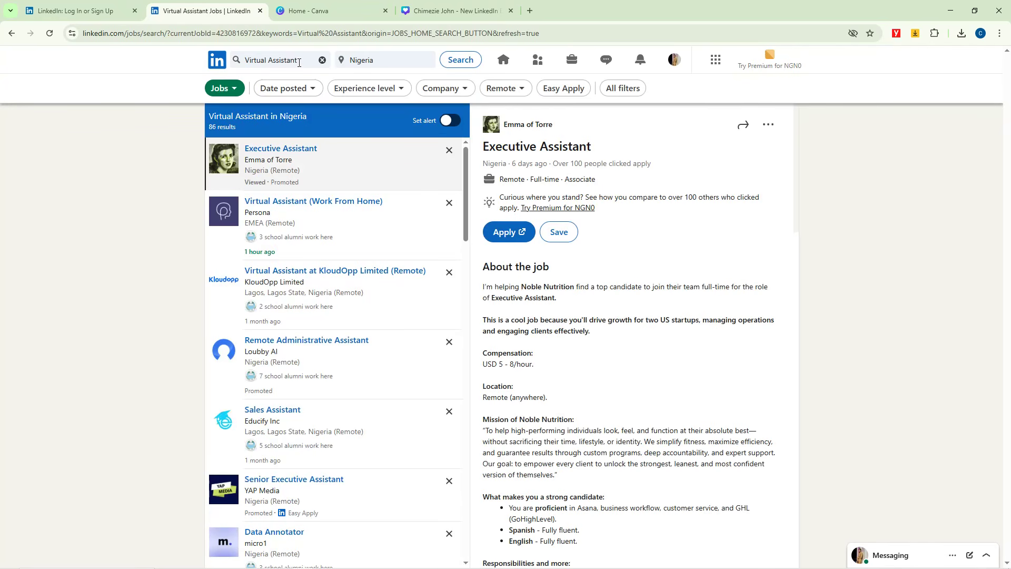
Replace the Nigeria location with Dublin, County Dublin, Ireland in the Virtual Assistant job search
scroll(419, 429, down, 15)
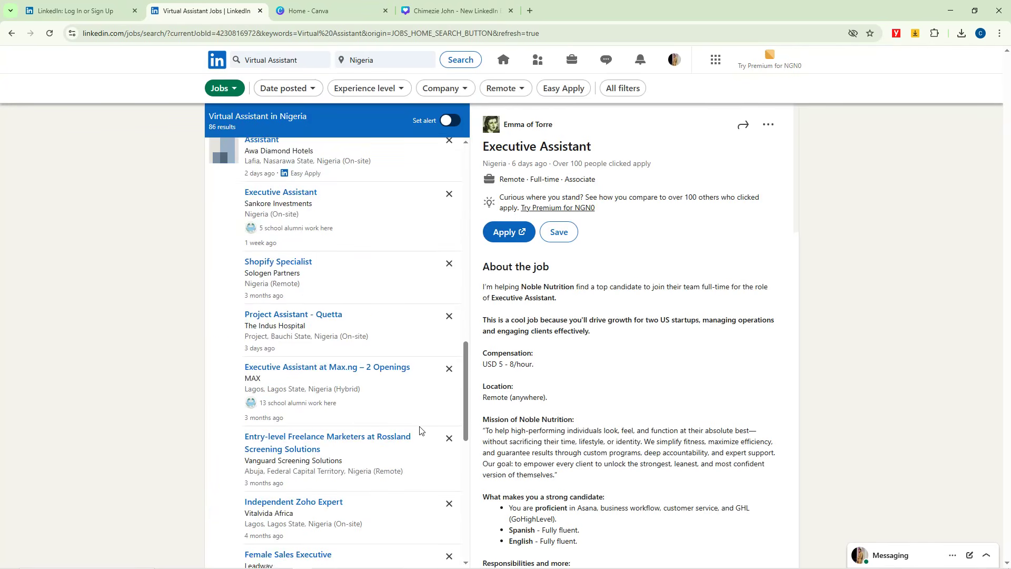
scroll(420, 429, up, 15)
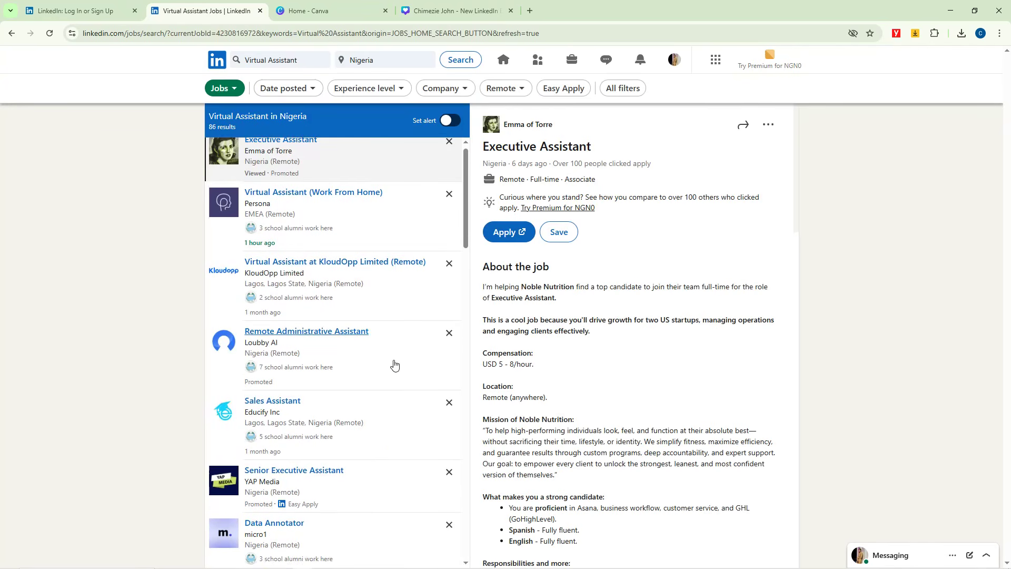
click(378, 59)
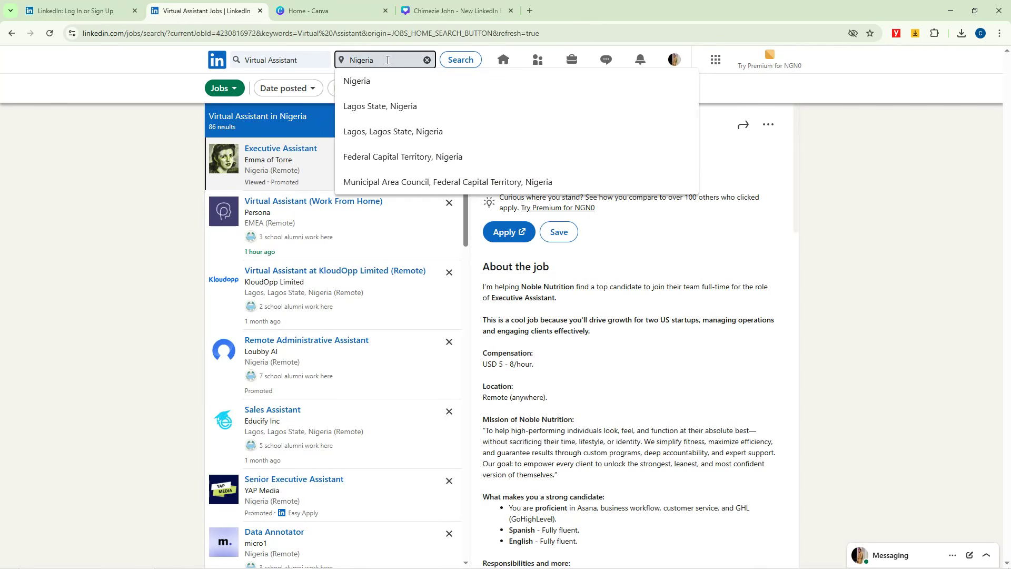
drag(388, 59, 344, 62)
key(BackSpace)
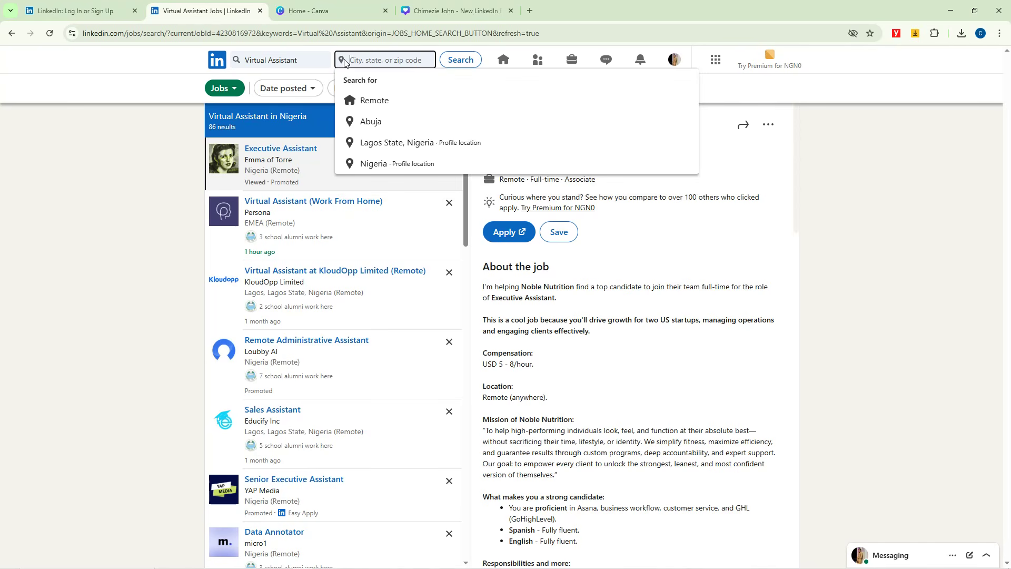
text(ireland)
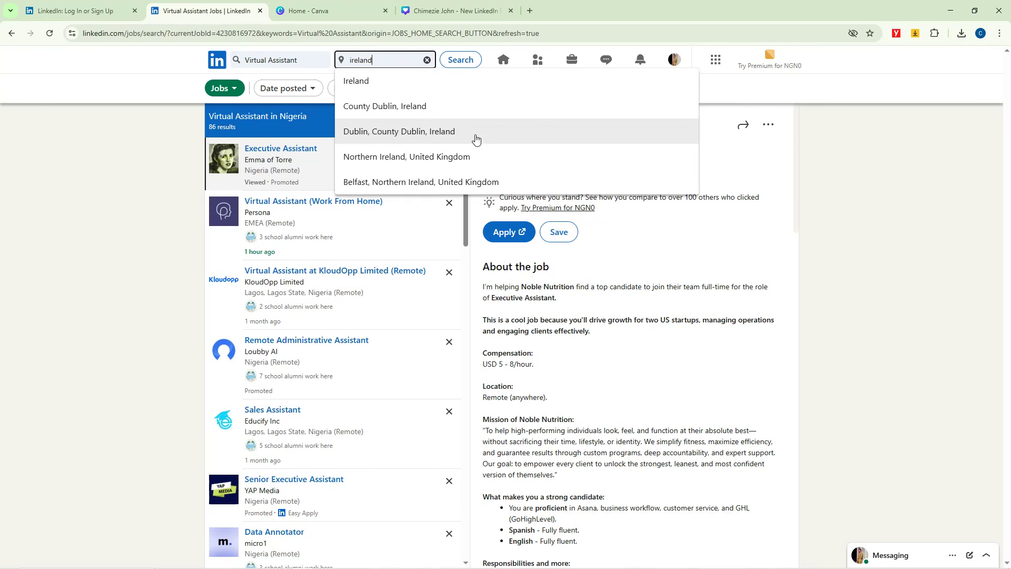
click(386, 132)
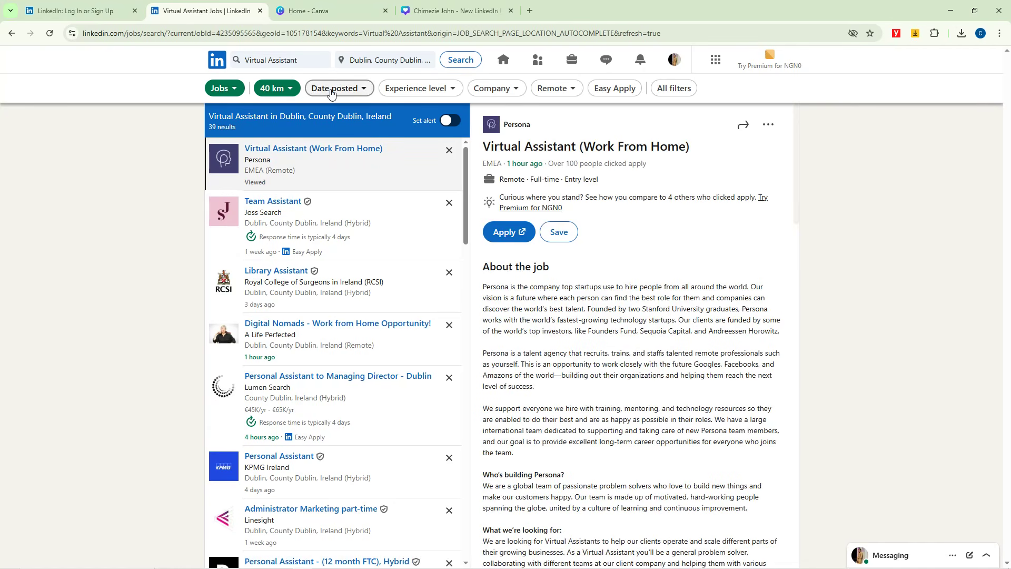
Narrow the Dublin search radius to 8 km
click(276, 90)
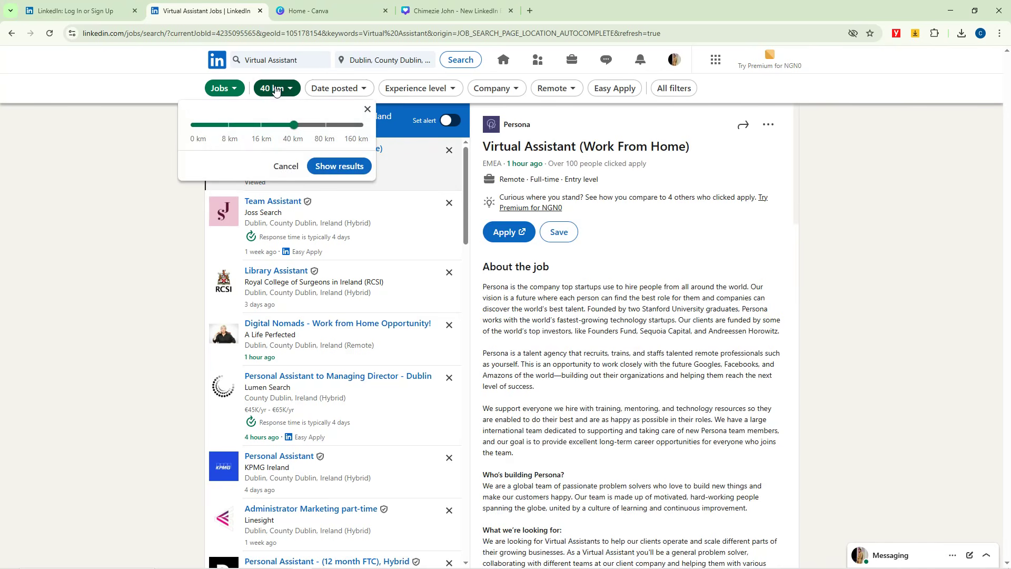
drag(295, 129, 238, 132)
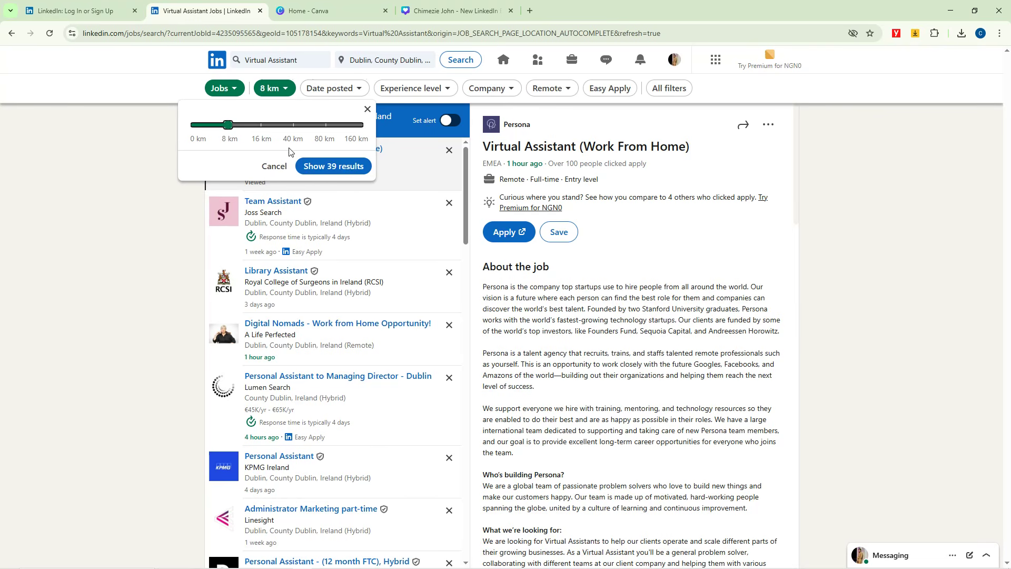
click(319, 167)
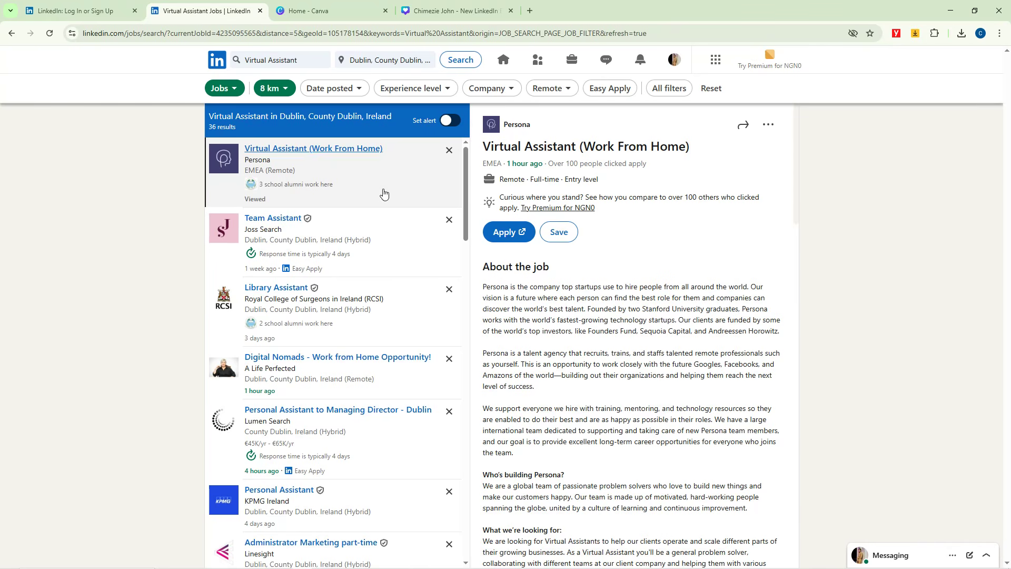
Limit results to jobs posted in the past 24 hours, leaving 12 results
click(347, 89)
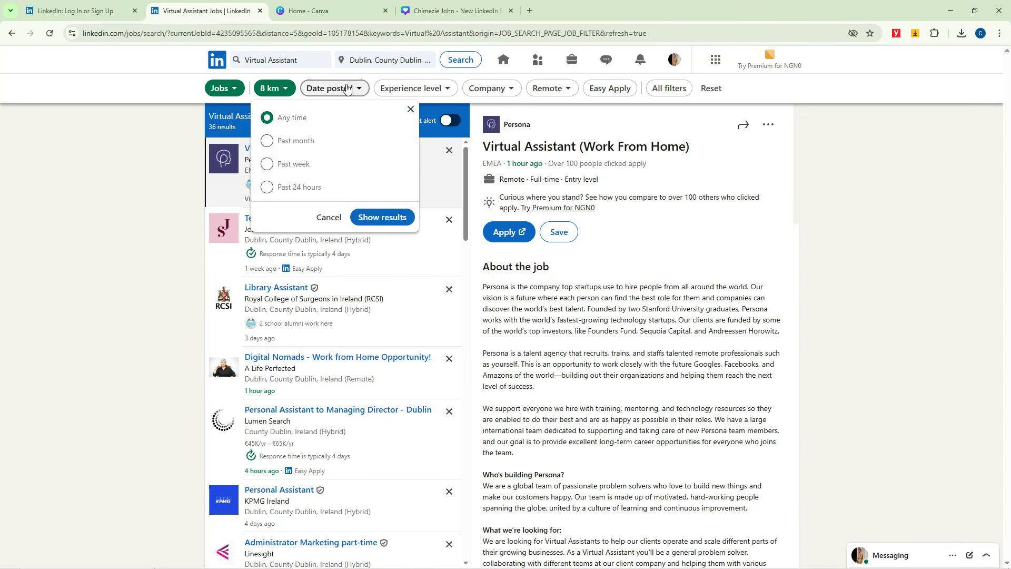
click(267, 189)
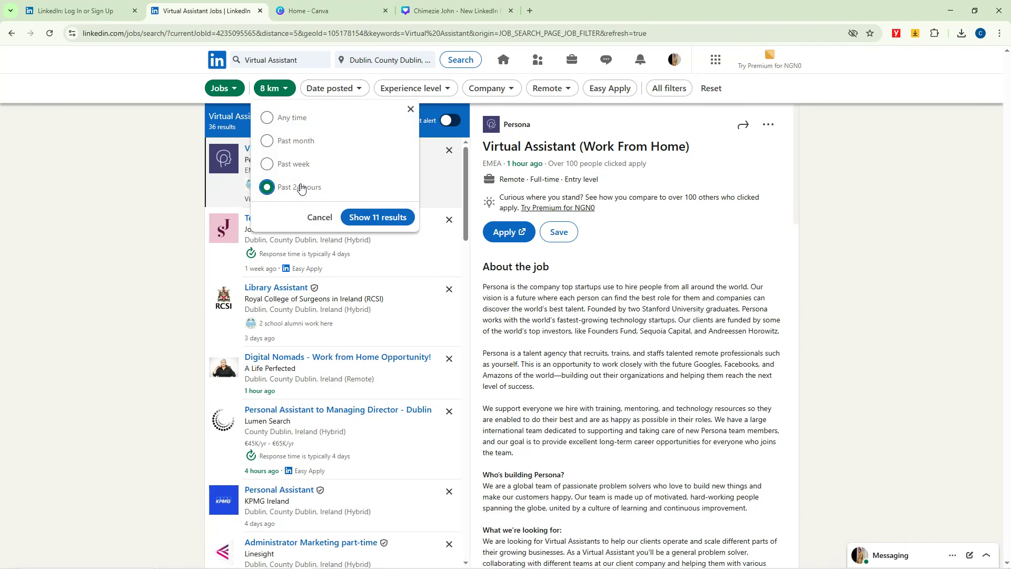
click(382, 217)
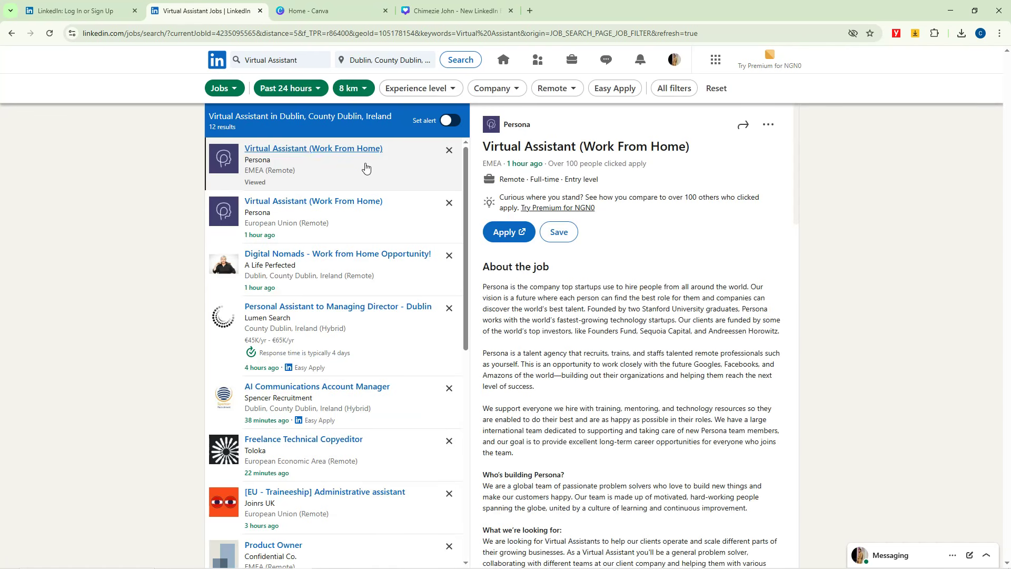
Apply the Entry level experience filter, leaving the company filter unchanged
click(416, 93)
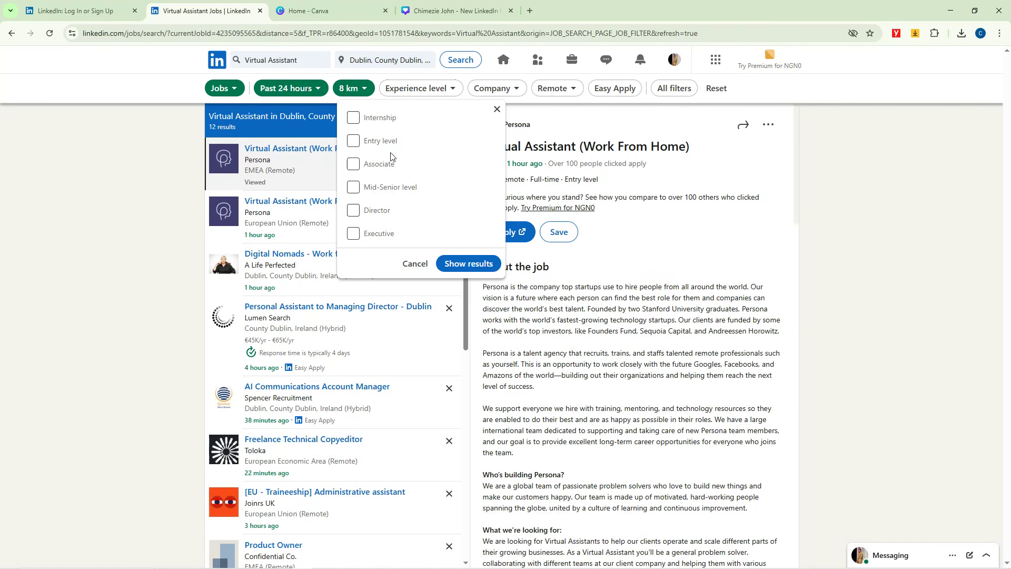
click(356, 144)
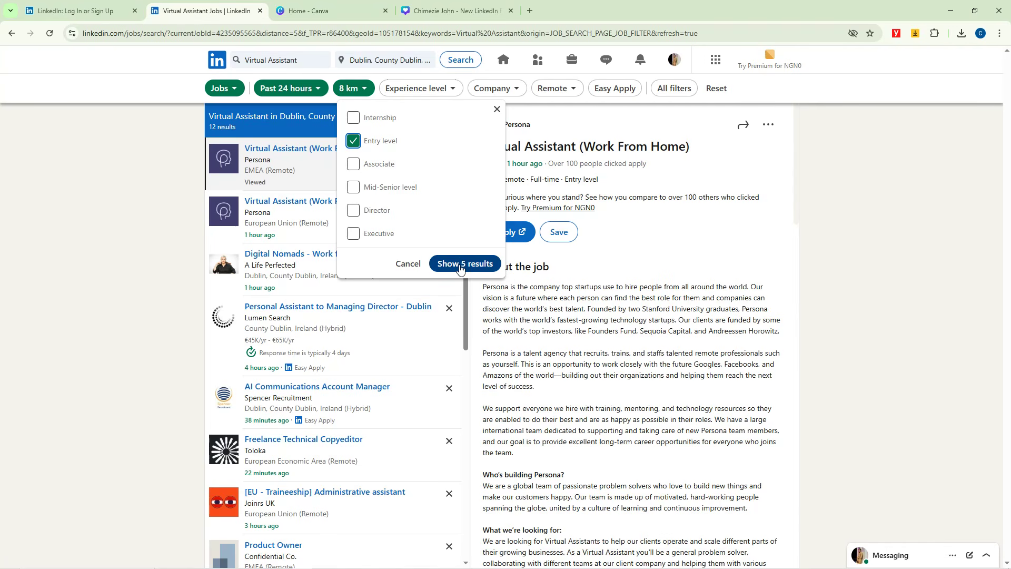
click(460, 268)
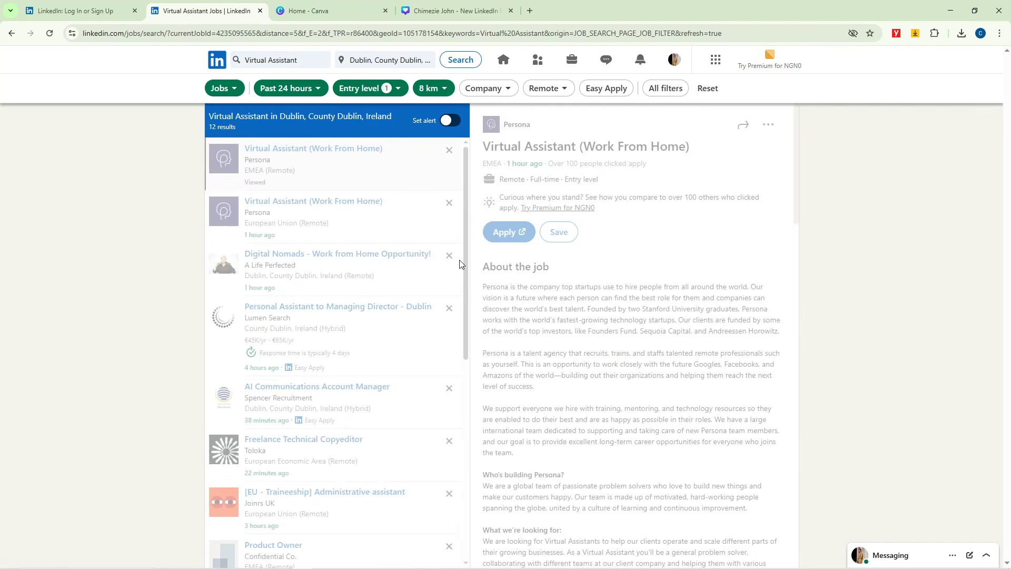
click(490, 89)
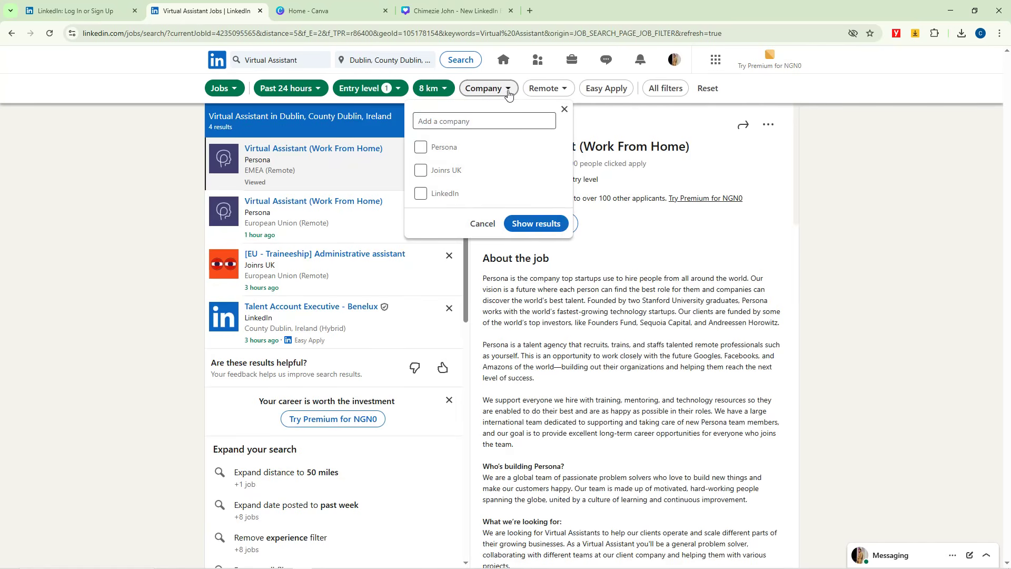
click(840, 175)
Add the Remote work filter and confirm Past 24 hours stays set, narrowing to 4 results
click(551, 89)
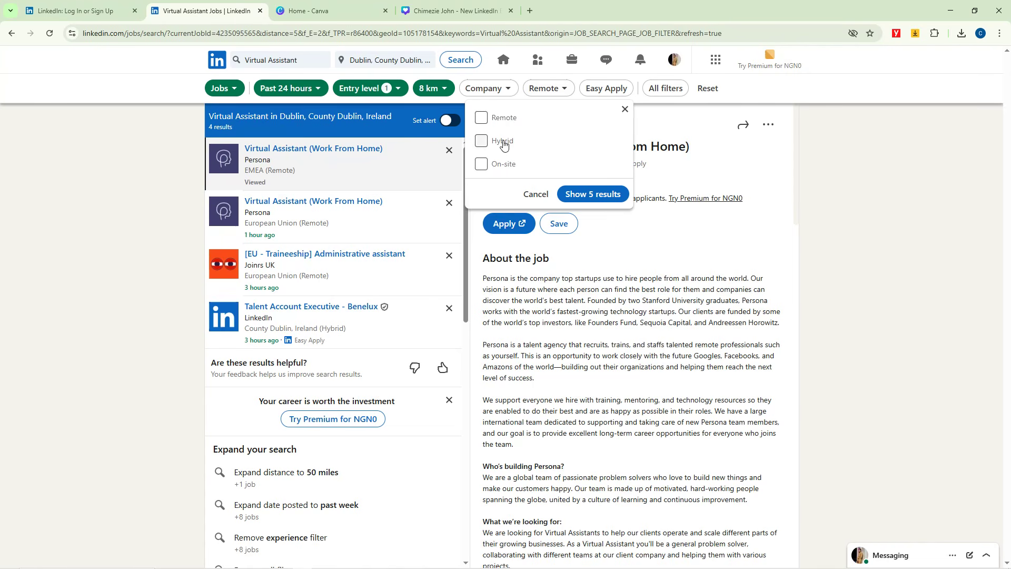
click(484, 119)
click(586, 195)
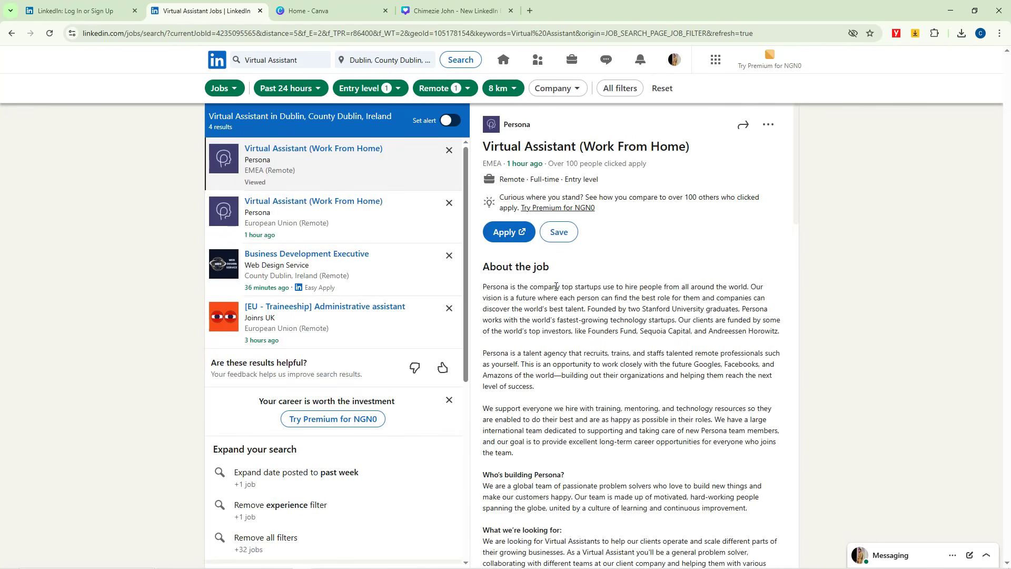
scroll(456, 377, down, 5)
scroll(455, 377, up, 5)
click(288, 88)
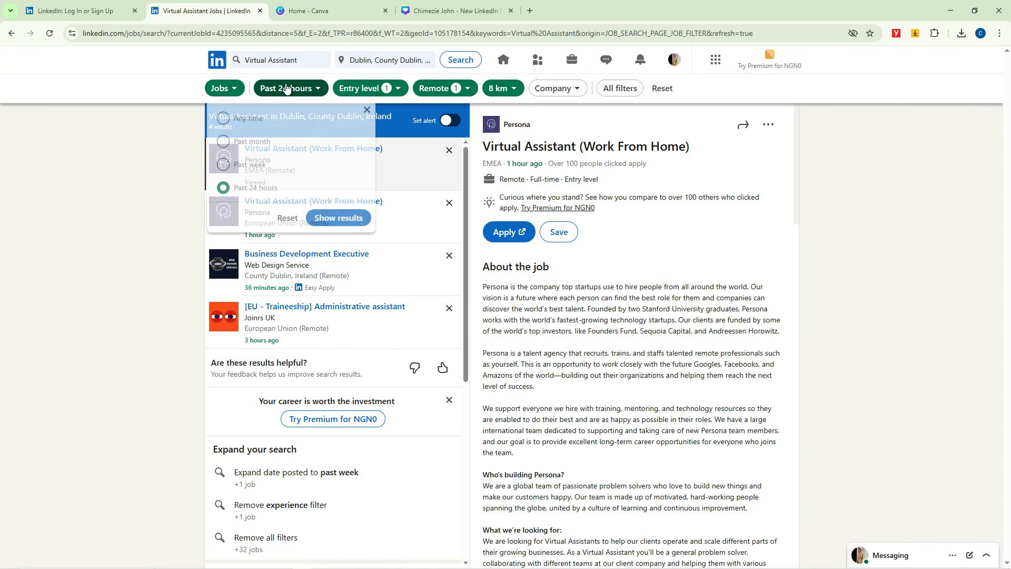
click(337, 218)
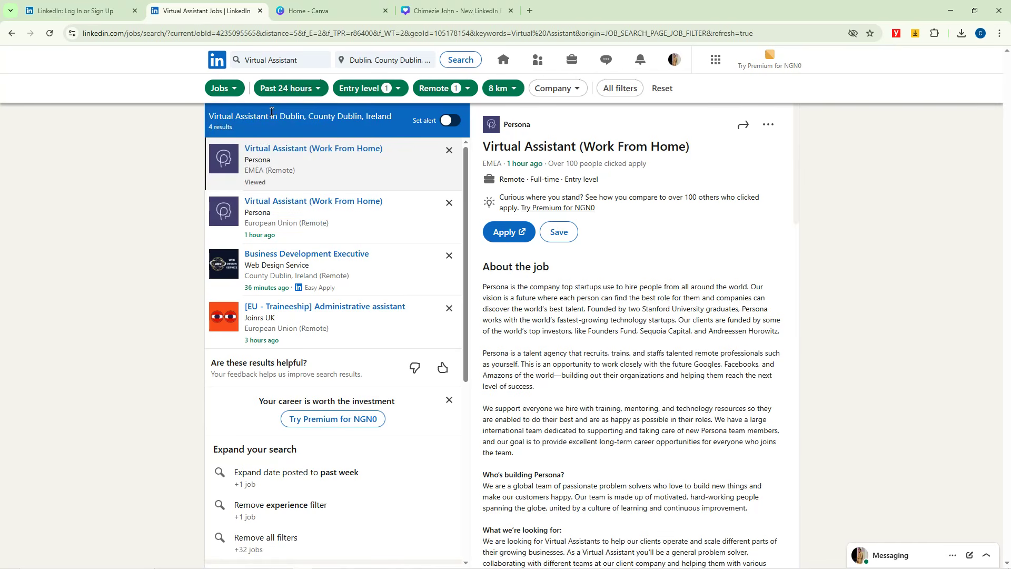
Change f_TPR=r86400 to r36000 in the page address to reload the search with 3 results
click(378, 32)
click(360, 33)
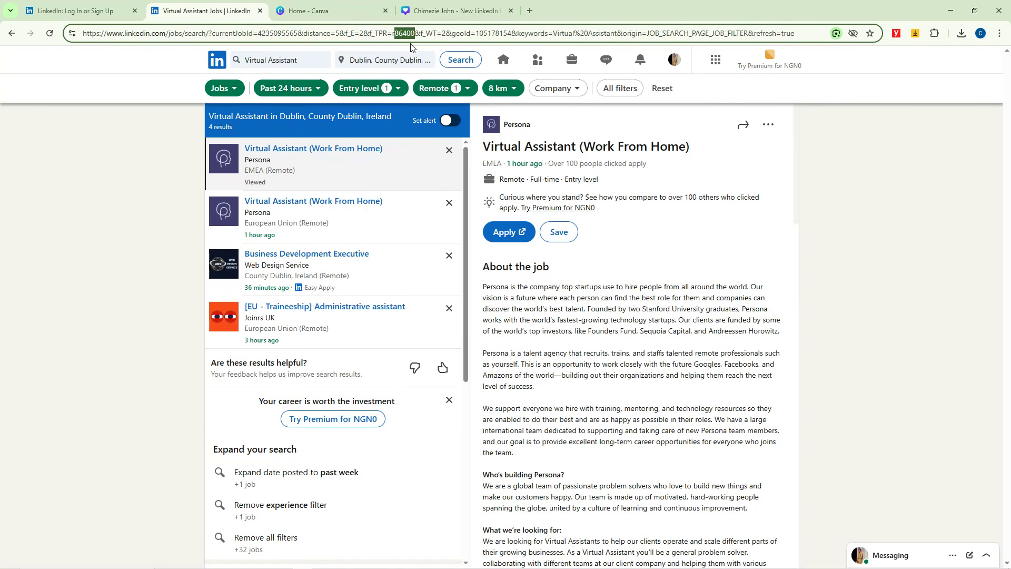
text(36000)
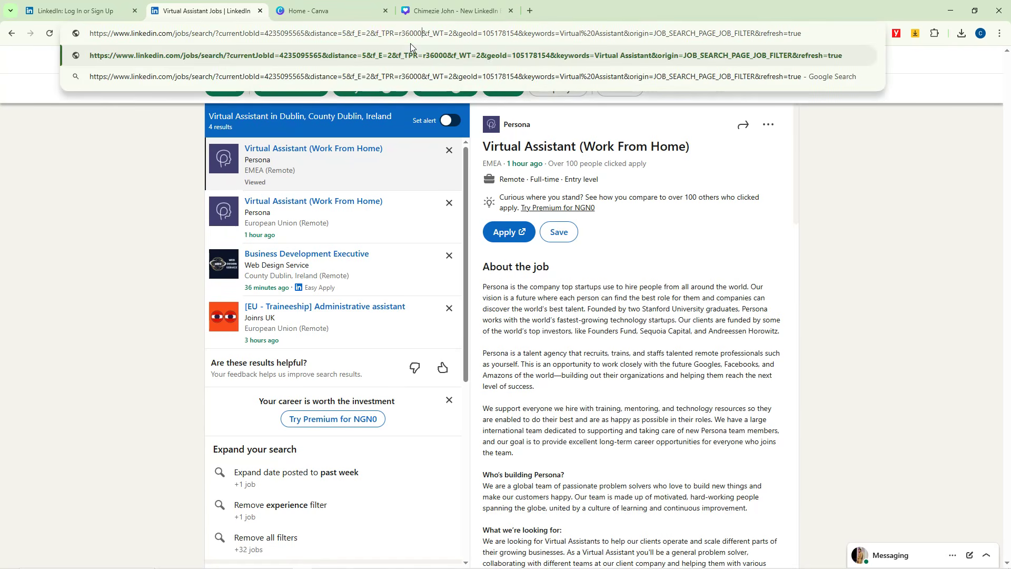
key(Return)
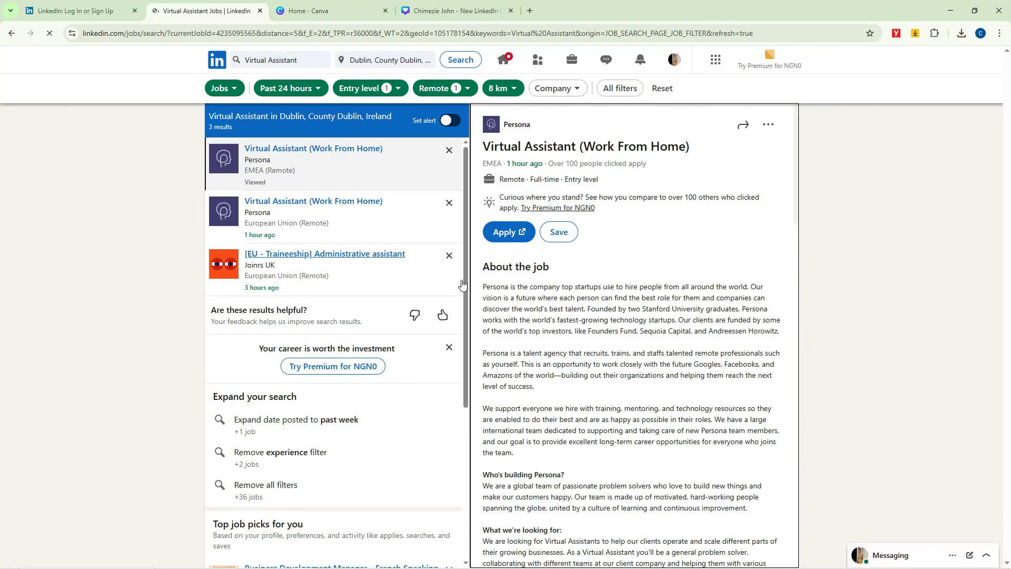
scroll(462, 280, down, 4)
scroll(461, 279, up, 4)
scroll(668, 289, down, 20)
scroll(581, 305, up, 8)
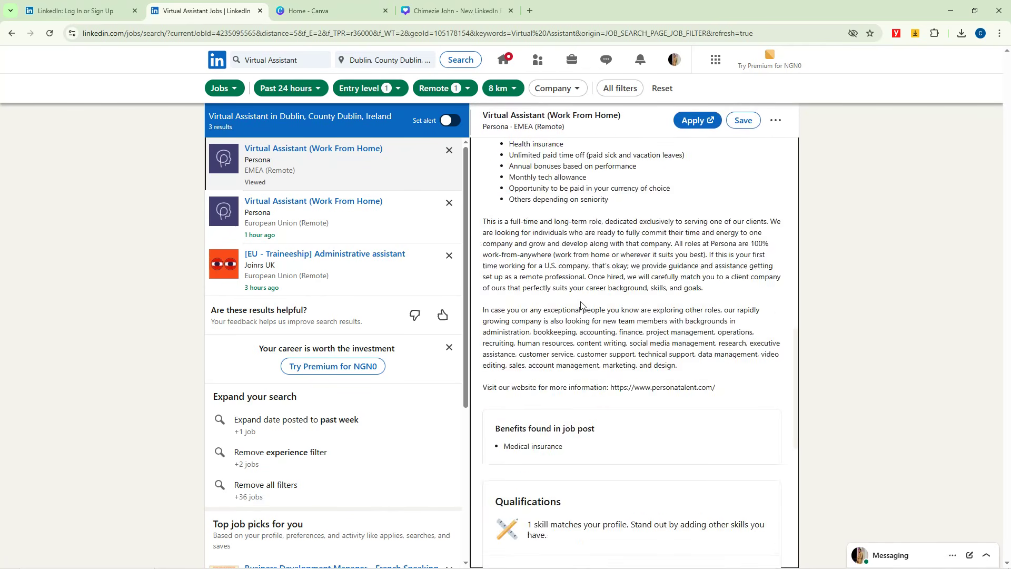
scroll(581, 306, up, 9)
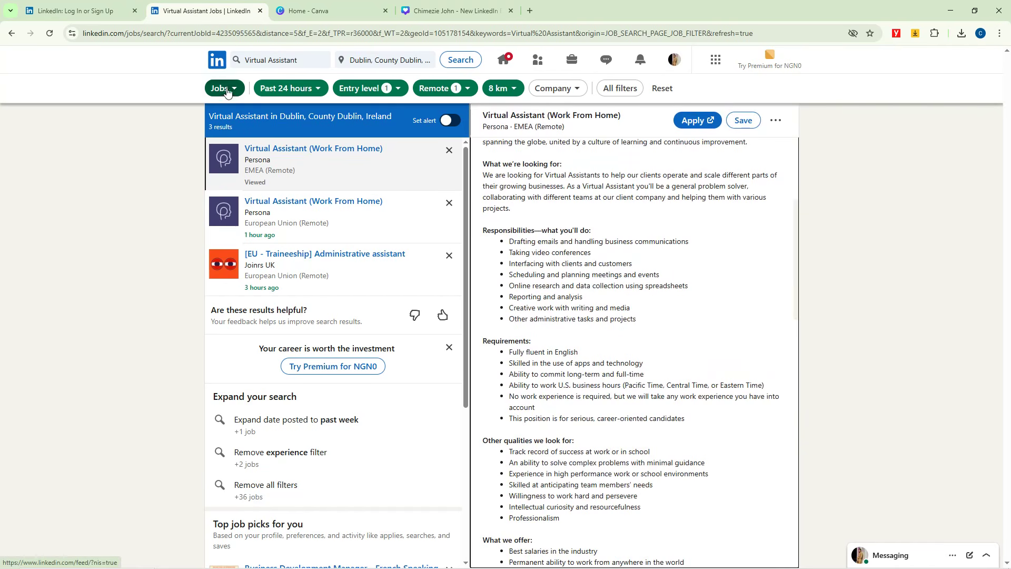
Return to the home feed and show more people from the Recommended for you section
click(216, 62)
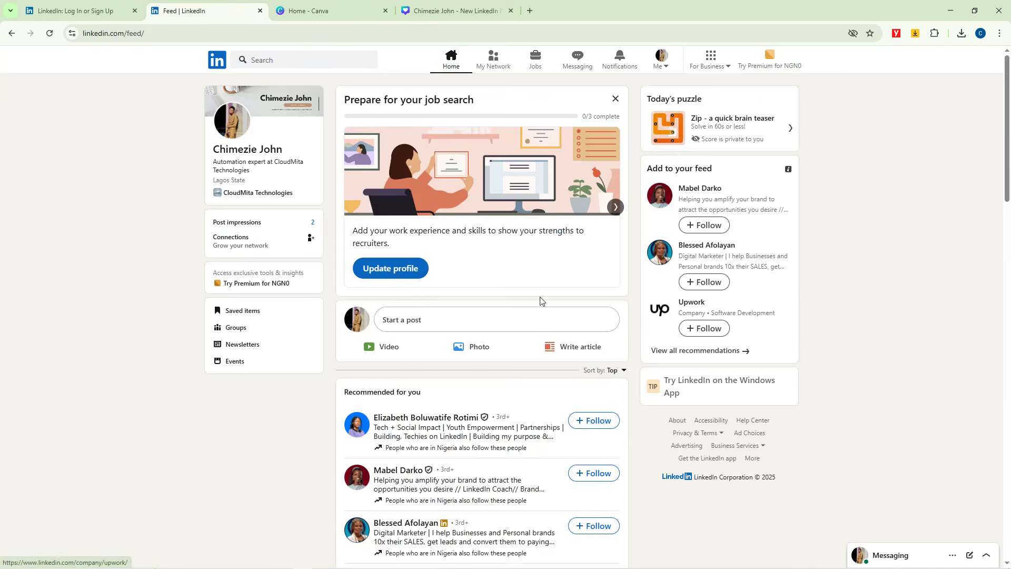
scroll(537, 301, down, 5)
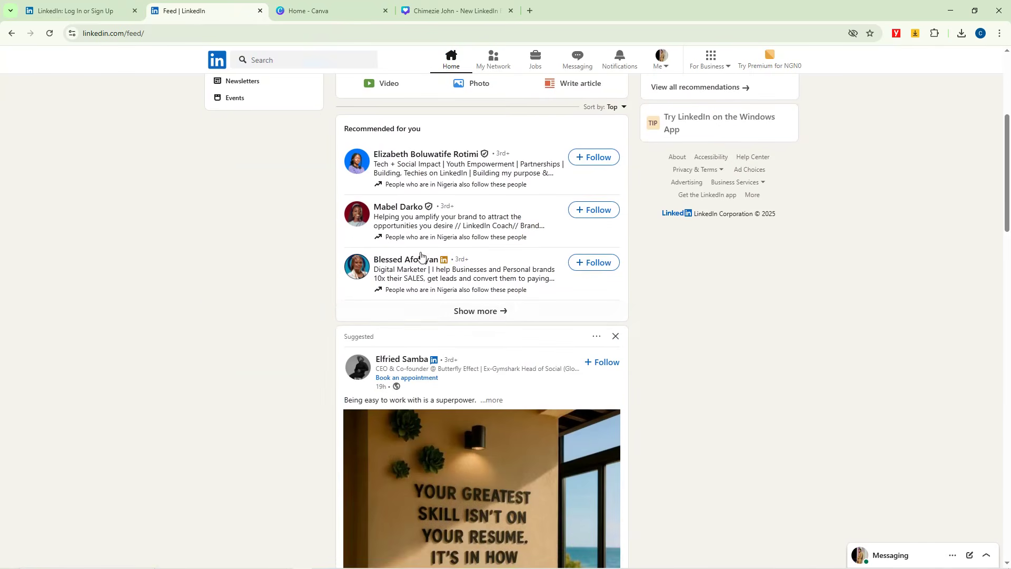
drag(339, 133, 437, 133)
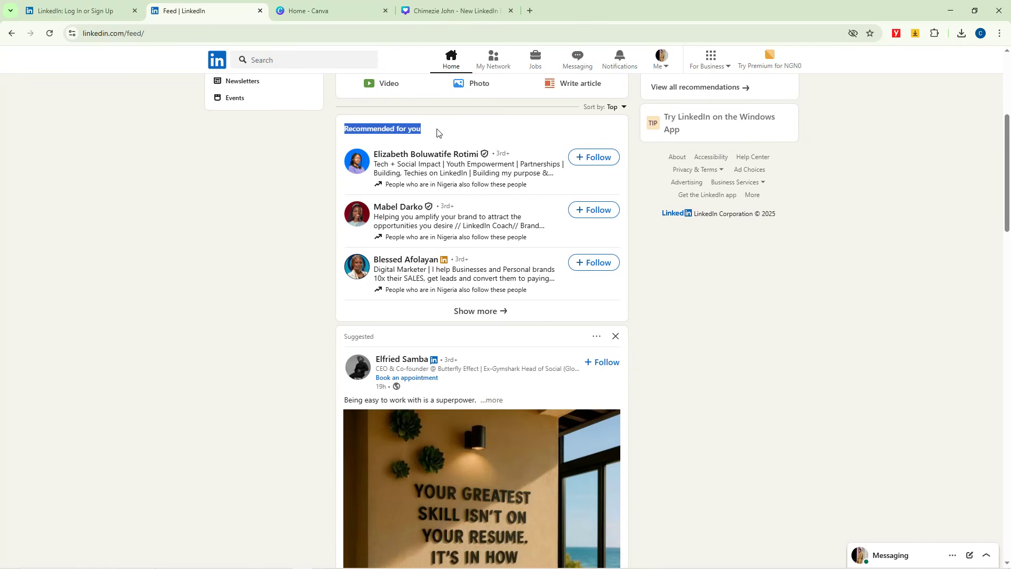
click(479, 313)
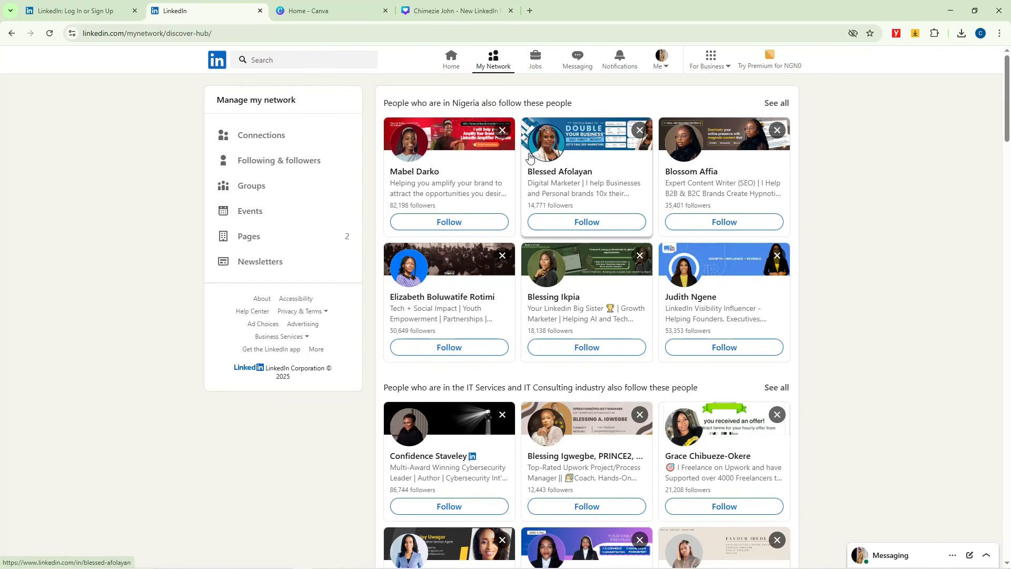
Scroll through the suggested people to follow on the My Network discover page
scroll(532, 337, down, 12)
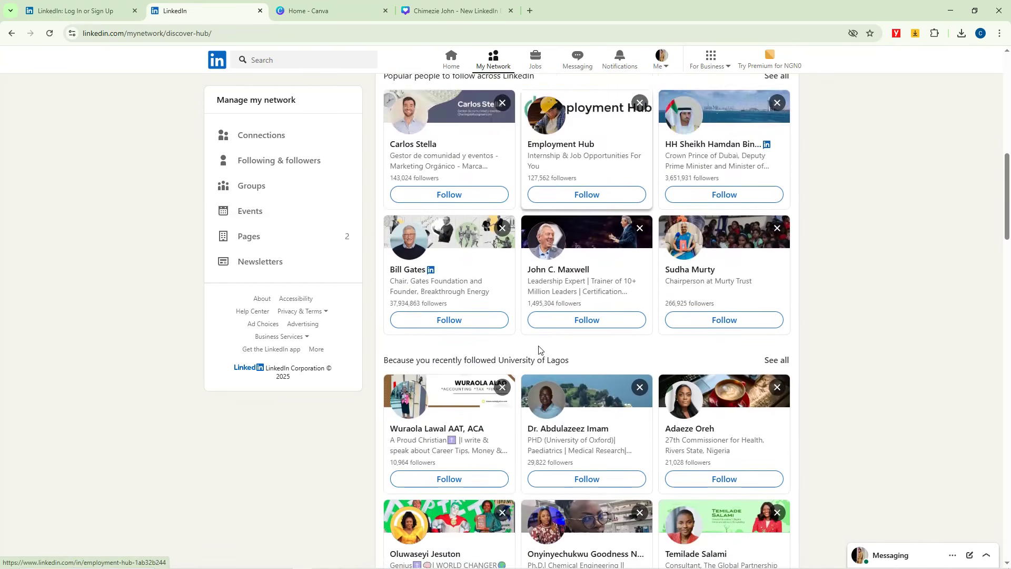
scroll(539, 350, up, 12)
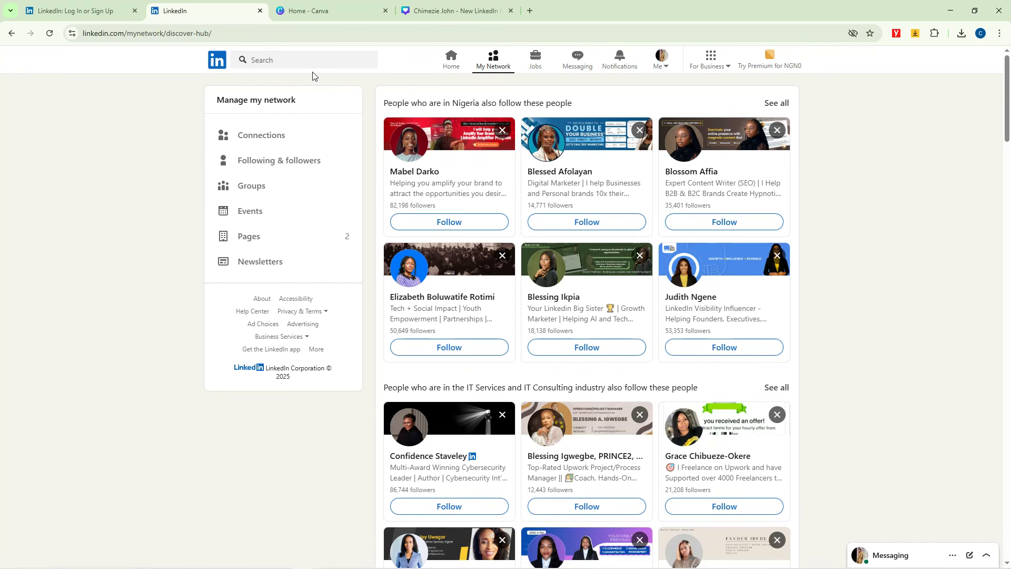
Search for the well-known business leader by name and follow his profile from the results
click(299, 59)
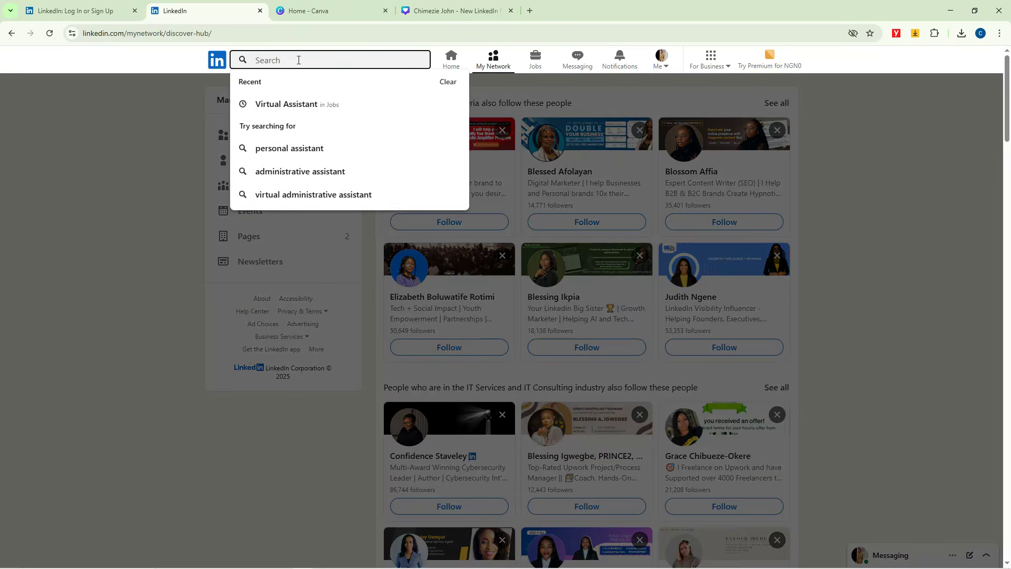
text(bill gates)
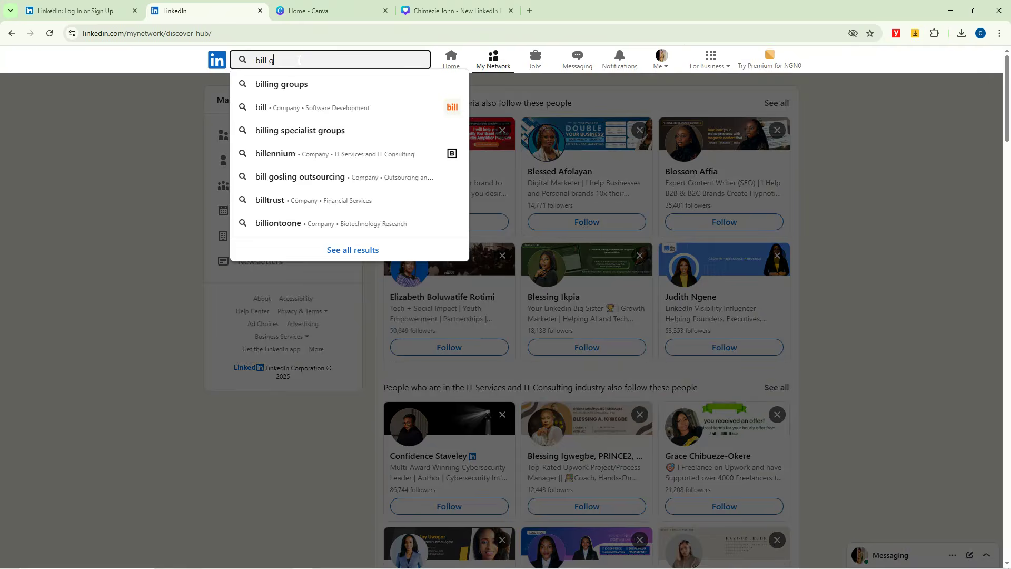
key(Return)
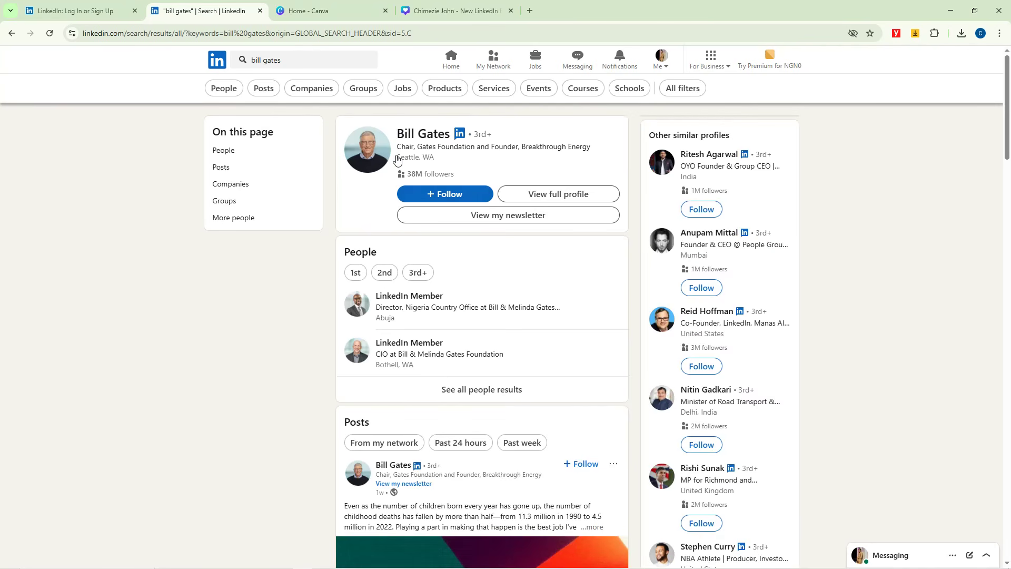
click(437, 196)
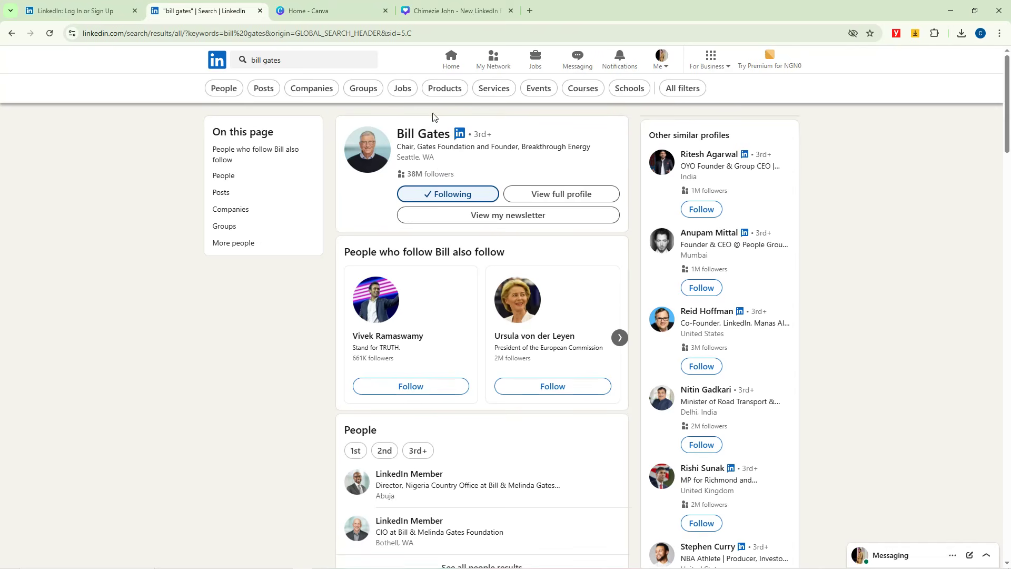
Highlight 'mentors' on the How does Linkedin Work? slide, then minimize PowerPoint back to LinkedIn's search box
click(322, 562)
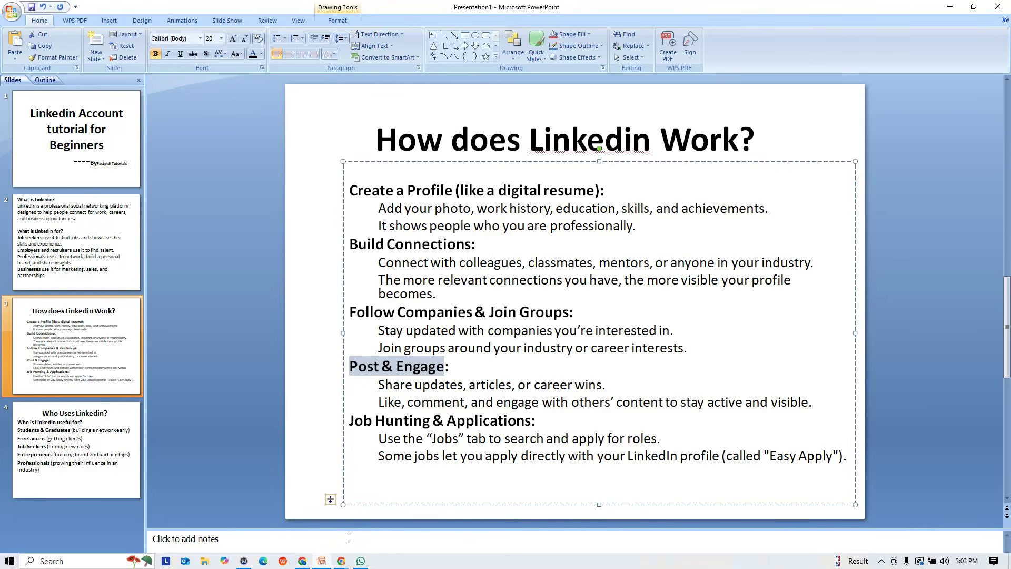
click(429, 315)
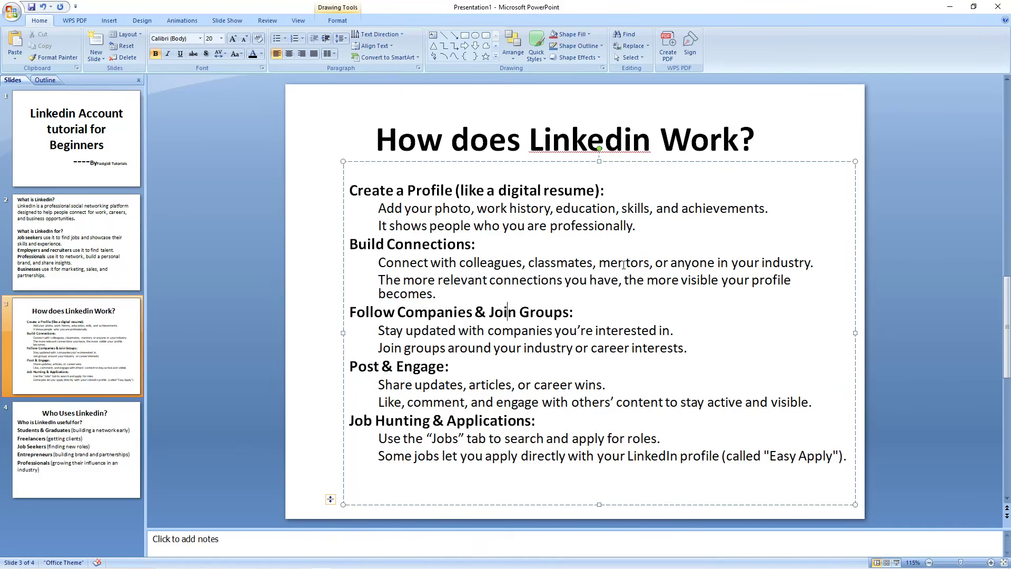
drag(599, 261, 647, 262)
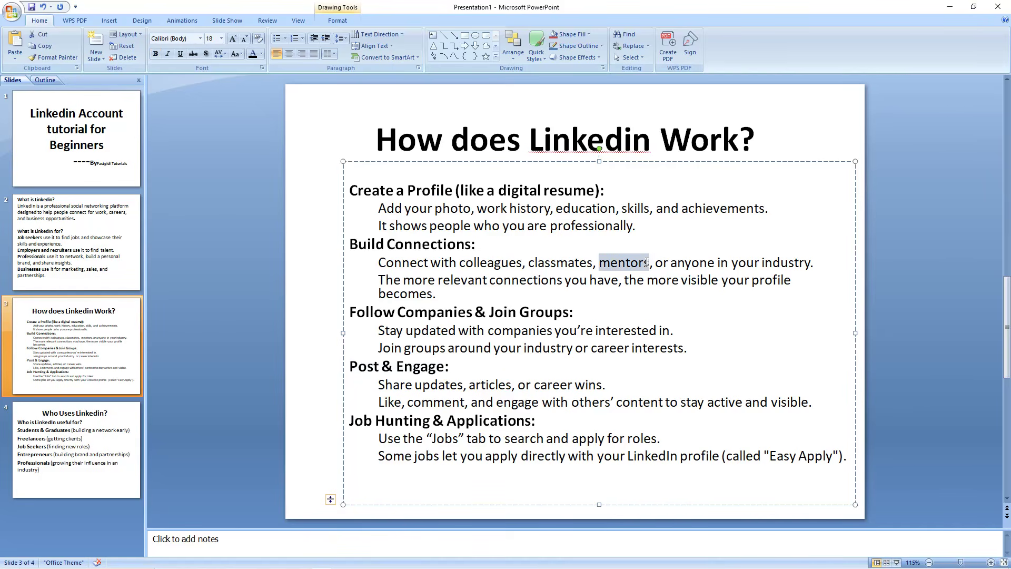
click(950, 7)
click(252, 61)
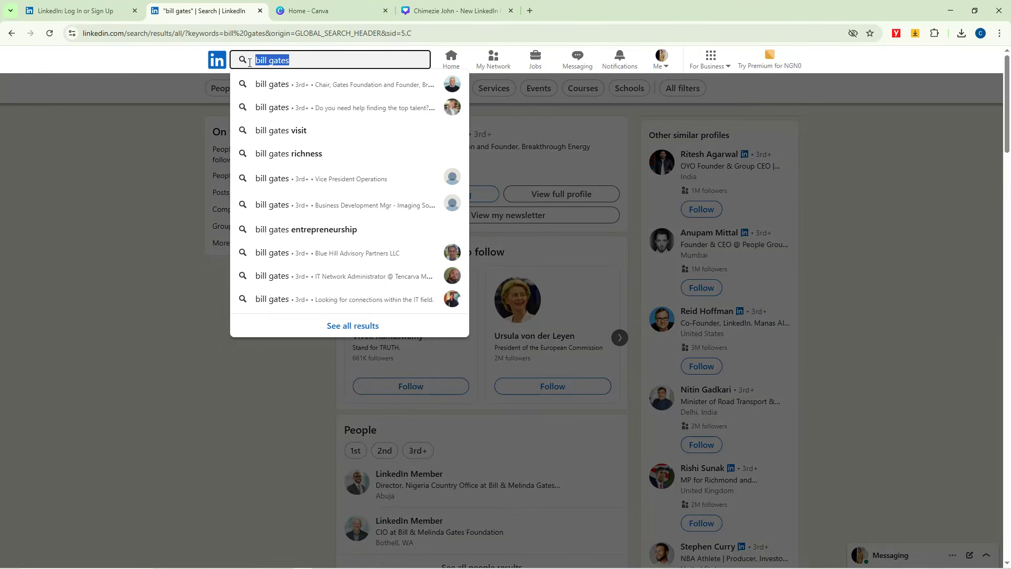
Search LinkedIn for the former Nigerian president's name and scroll through the resulting posts and people
text(goodlu)
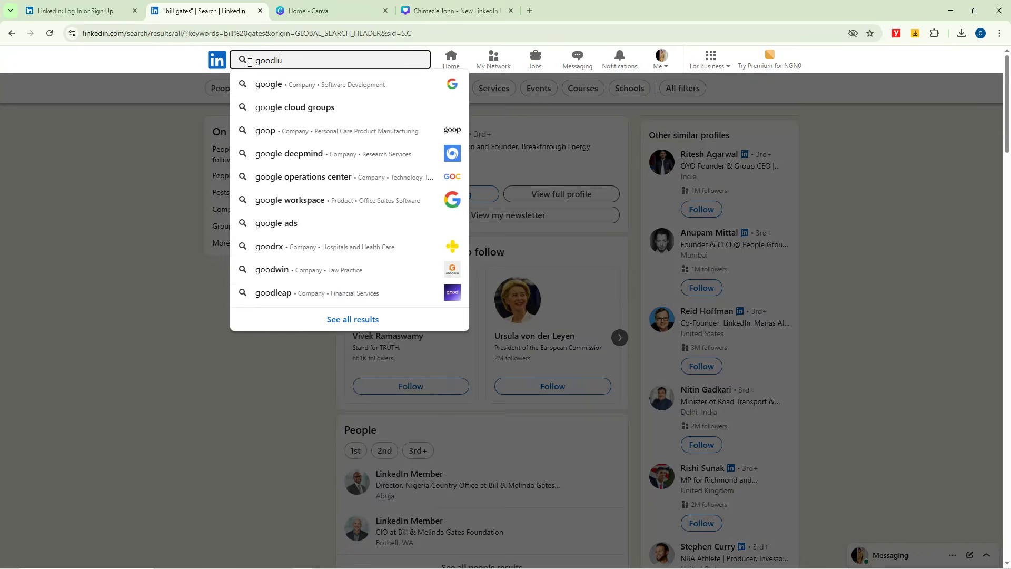
text(ck jonathan)
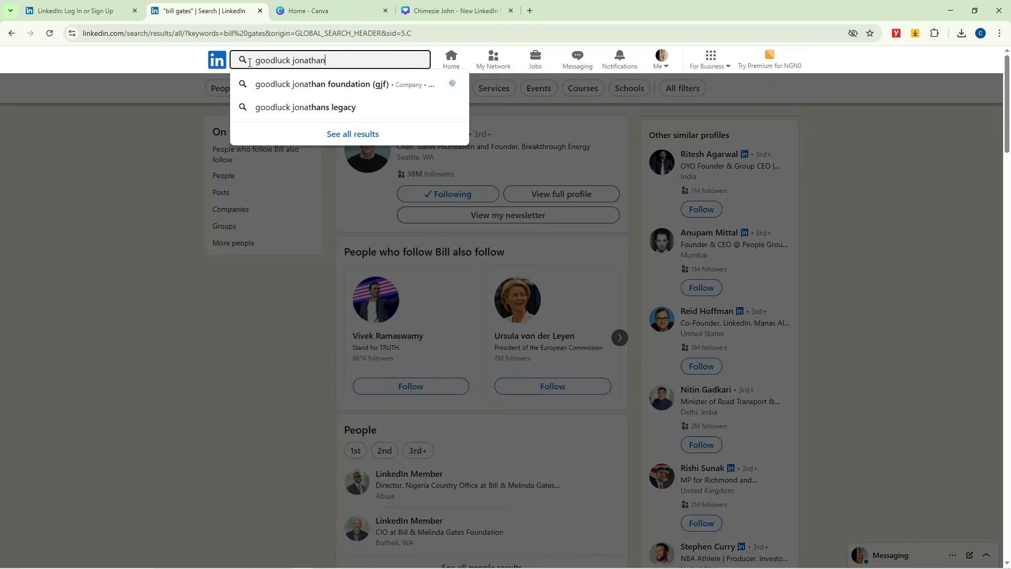
key(Return)
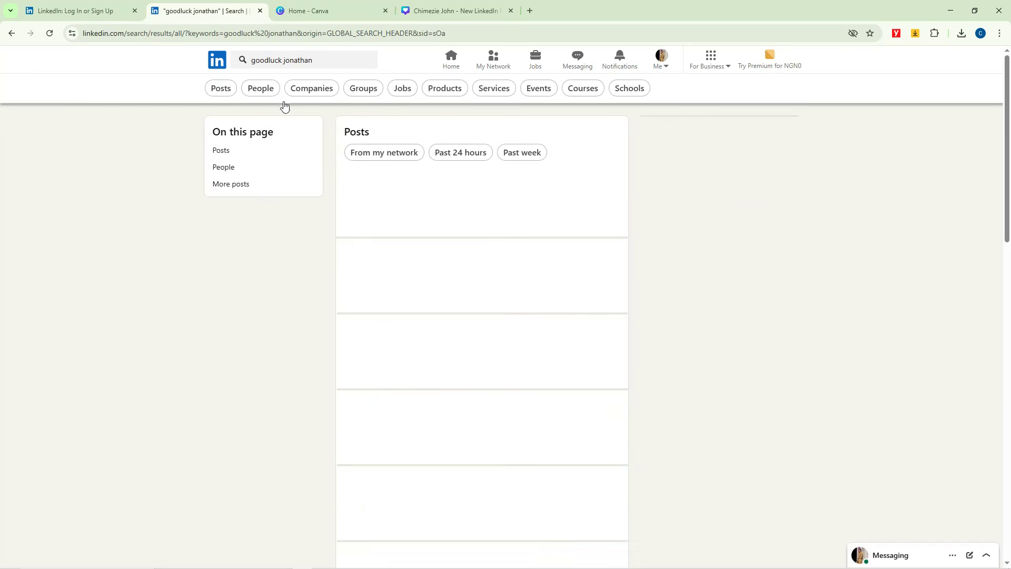
scroll(474, 408, down, 2)
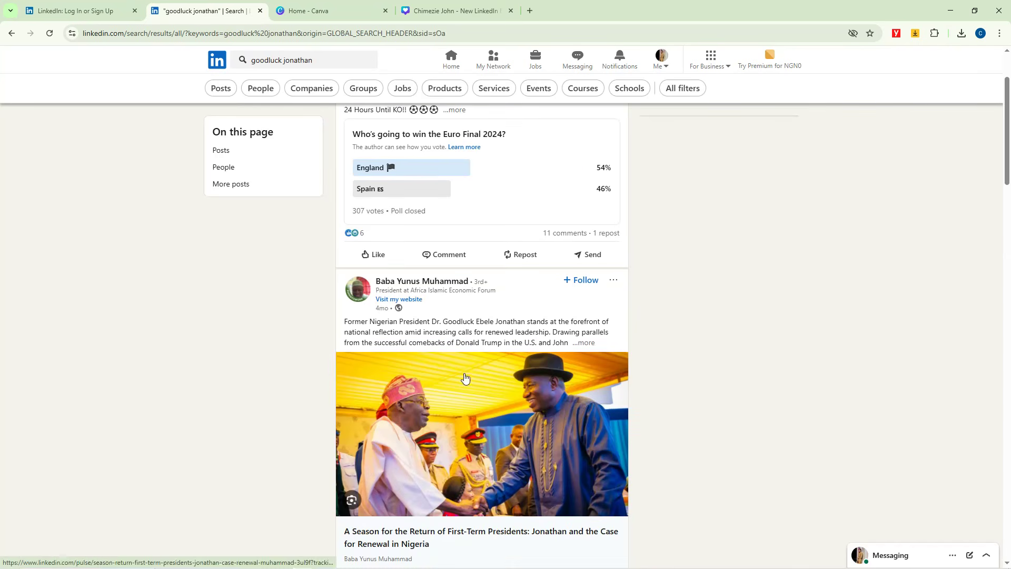
scroll(426, 321, down, 5)
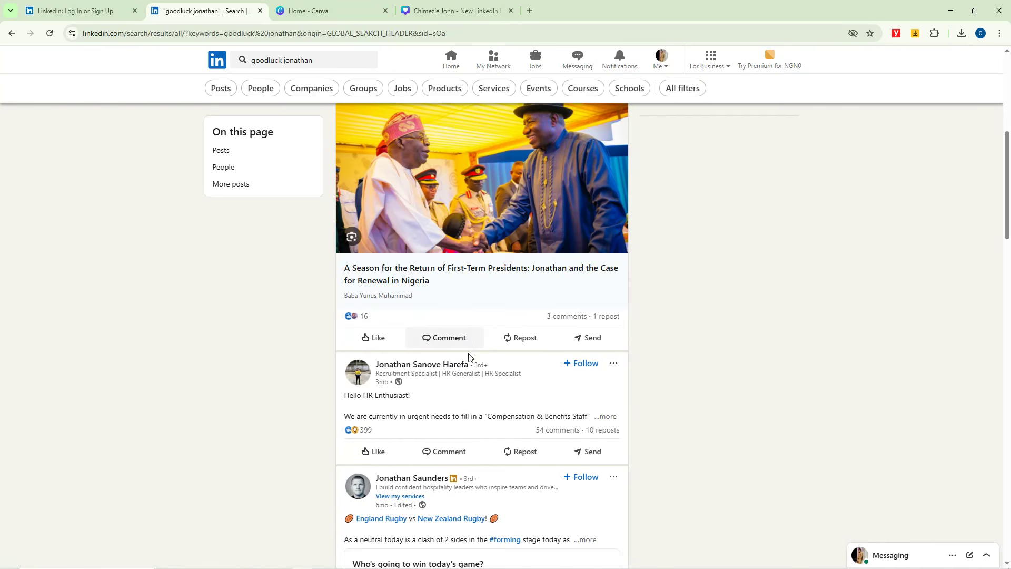
scroll(443, 409, down, 5)
scroll(442, 410, down, 5)
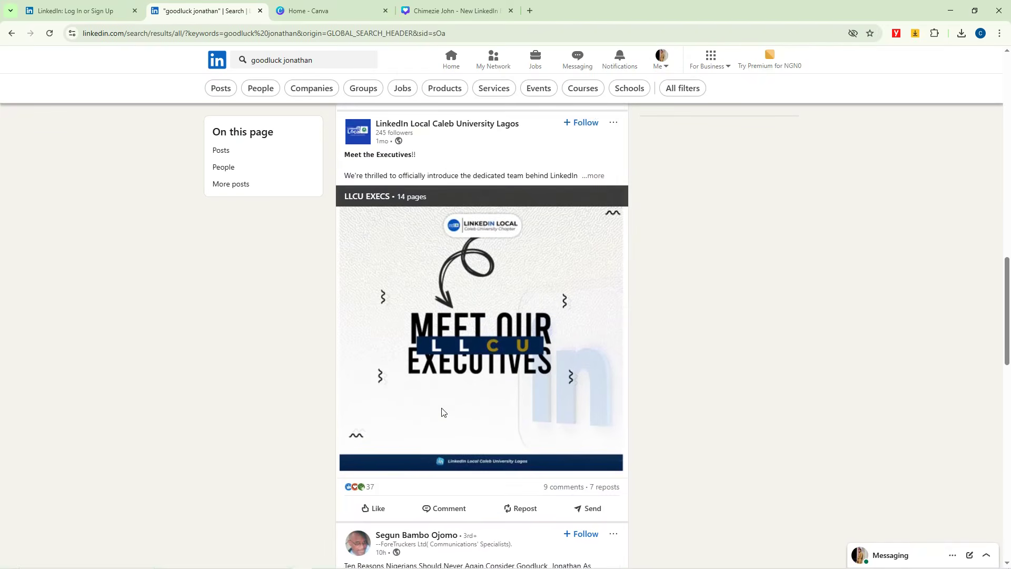
scroll(441, 410, down, 12)
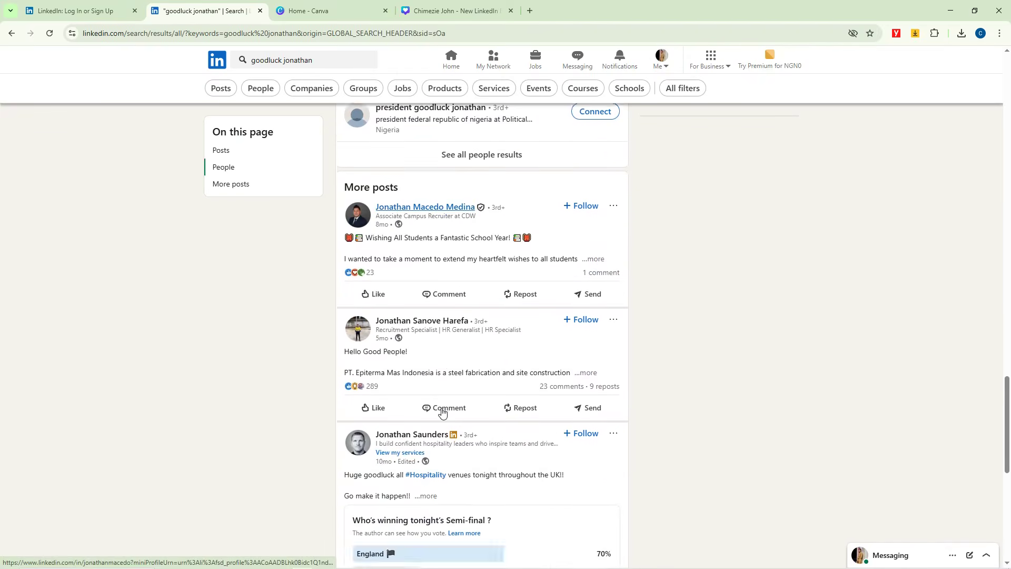
scroll(442, 410, down, 5)
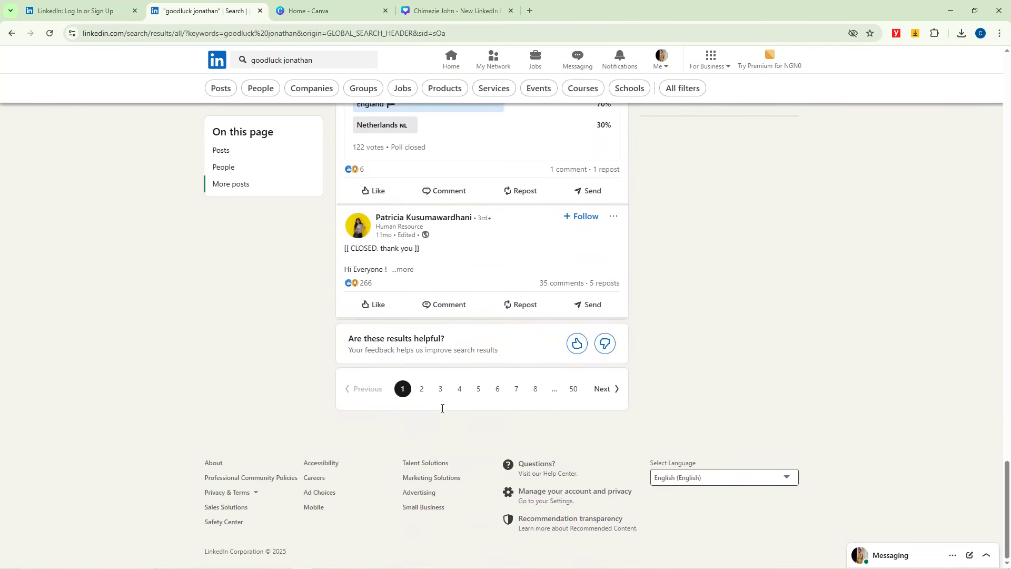
scroll(342, 231, up, 6)
click(248, 63)
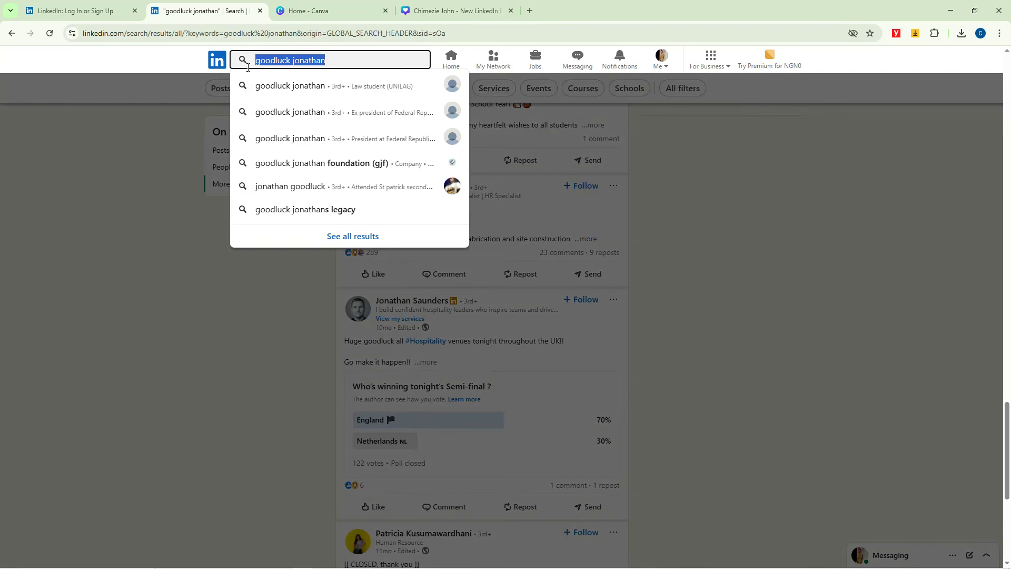
Replace the query with the FBN Holdings chairman's surname and open his profile from the People results
key(BackSpace)
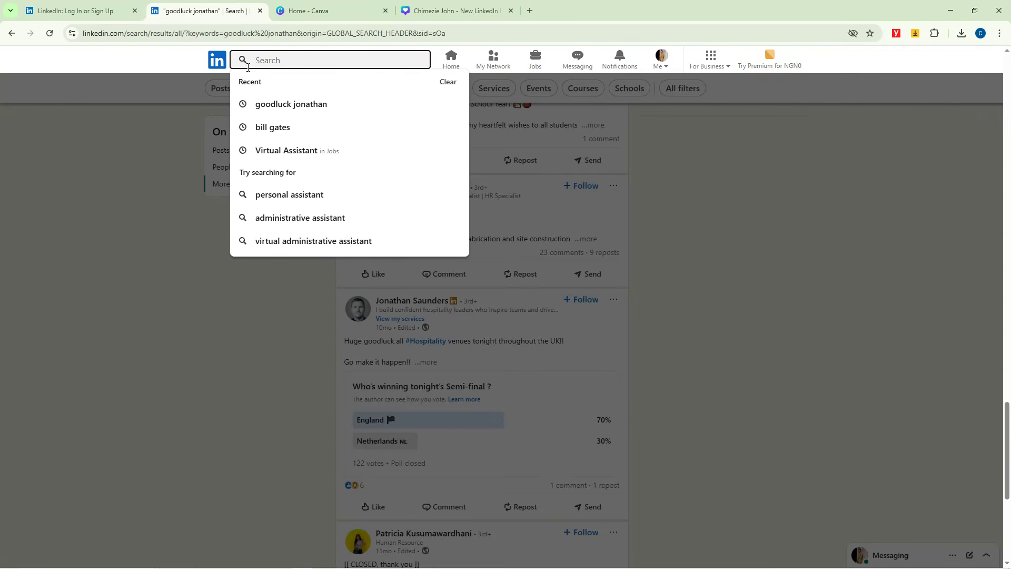
text(ot)
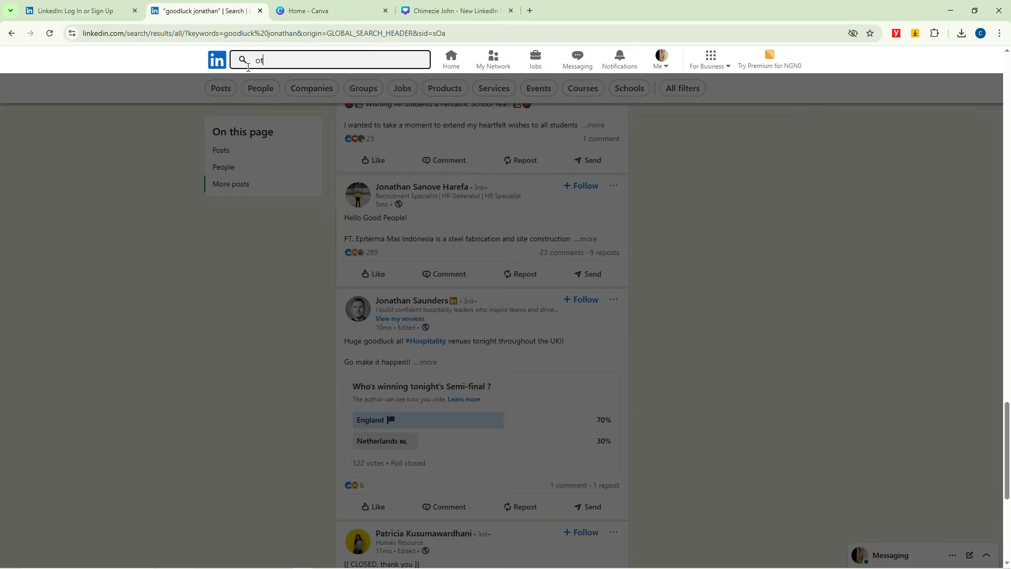
text(edola)
key(Return)
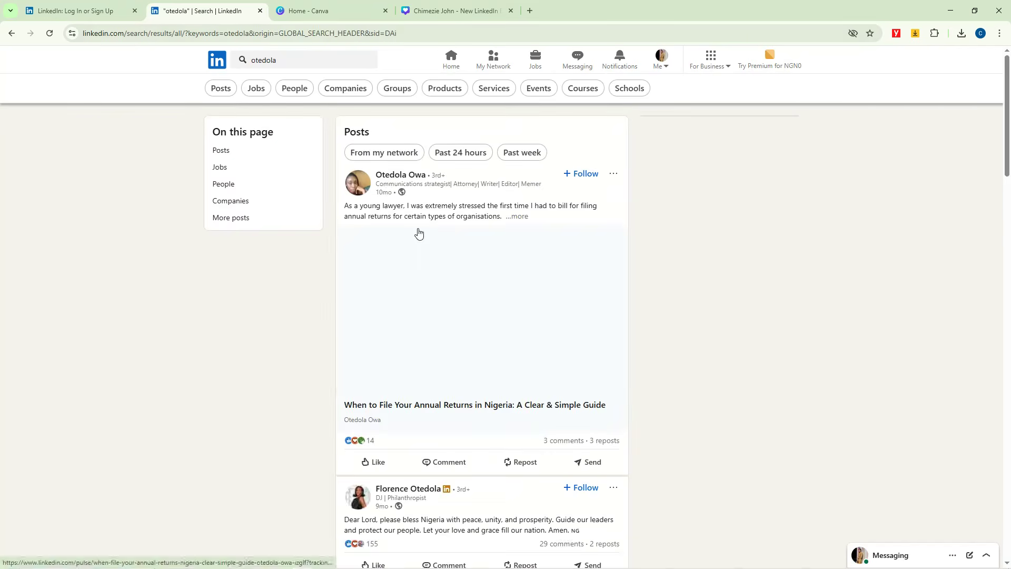
scroll(417, 283, down, 3)
scroll(417, 283, down, 15)
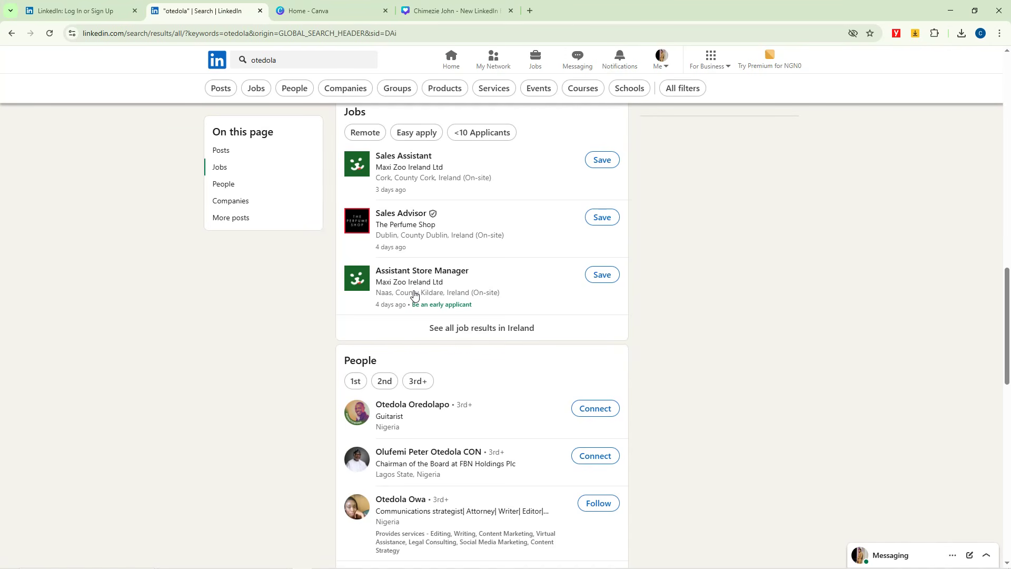
click(450, 454)
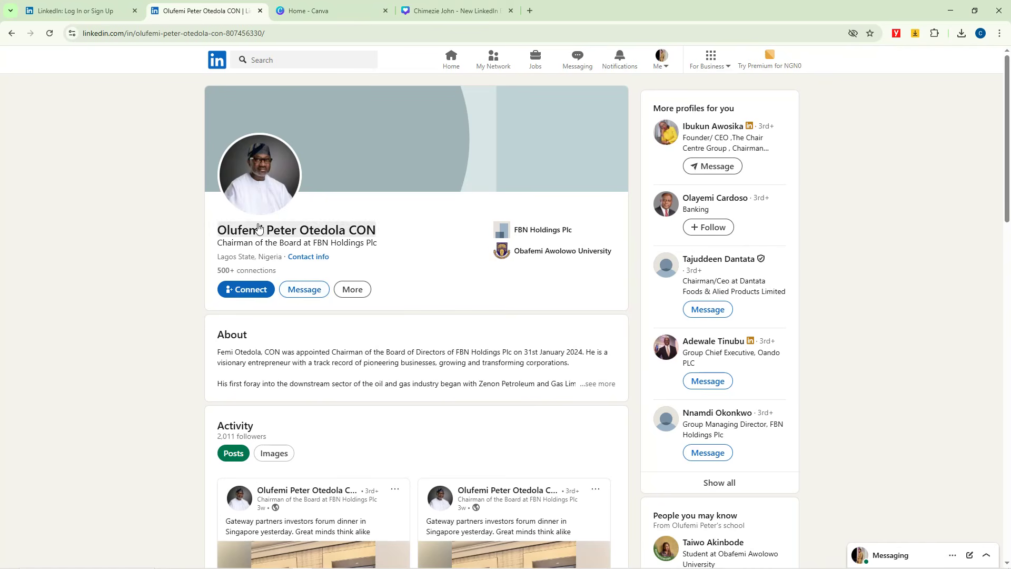
Send the FBN Holdings chairman a connection request without a note and dismiss the confirmation
click(248, 292)
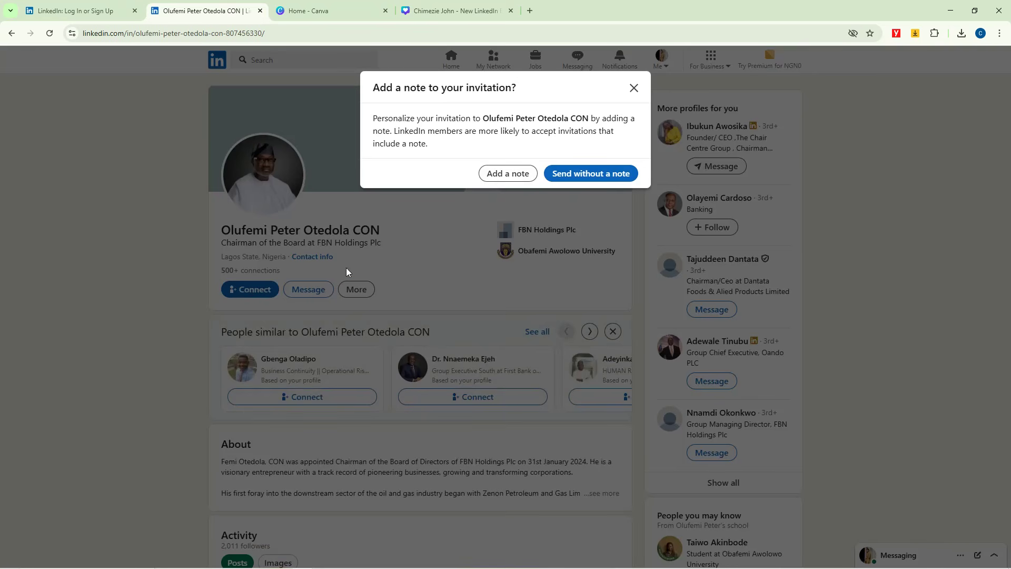
click(595, 174)
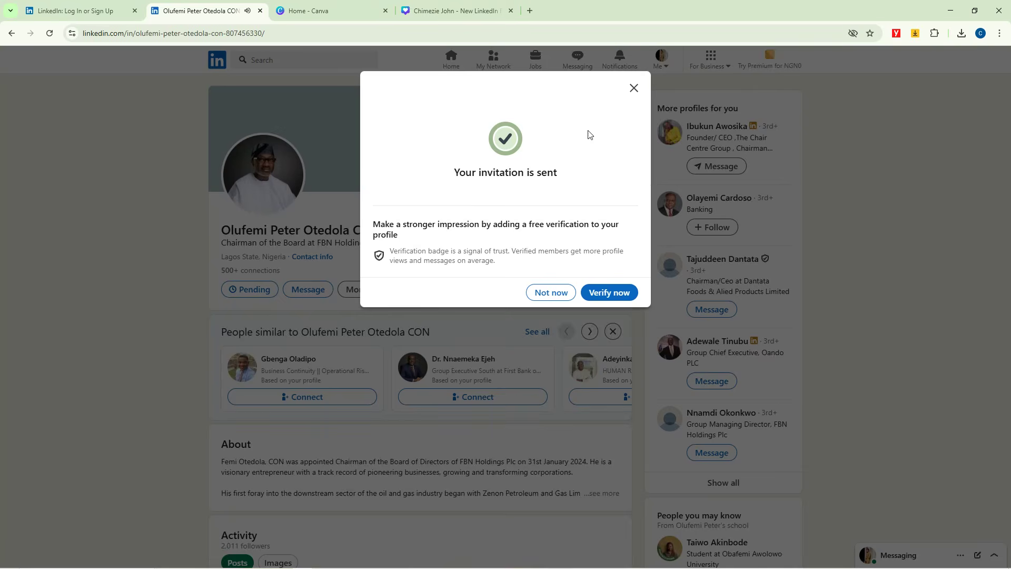
click(634, 88)
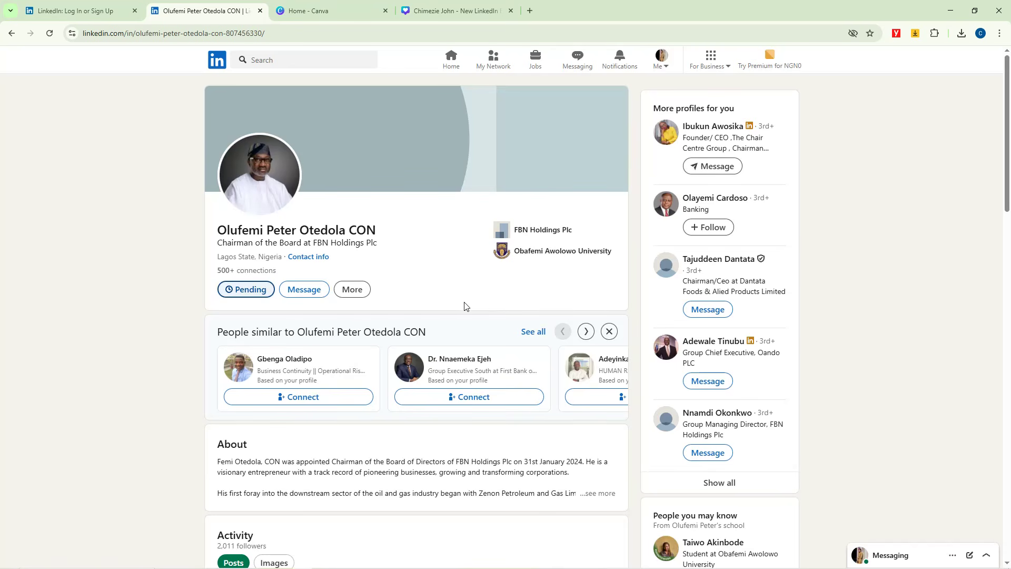
scroll(458, 305, down, 8)
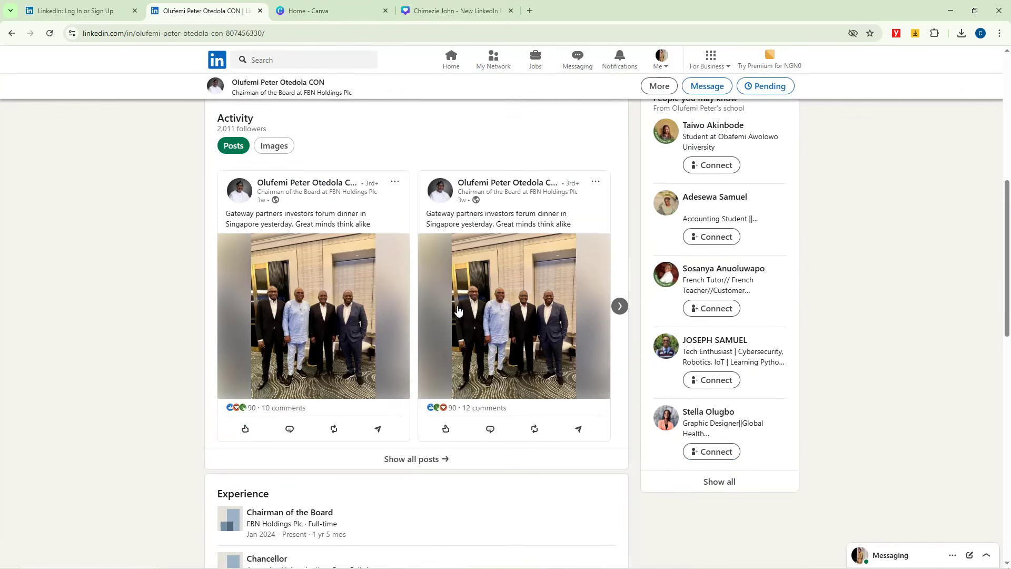
scroll(457, 308, up, 8)
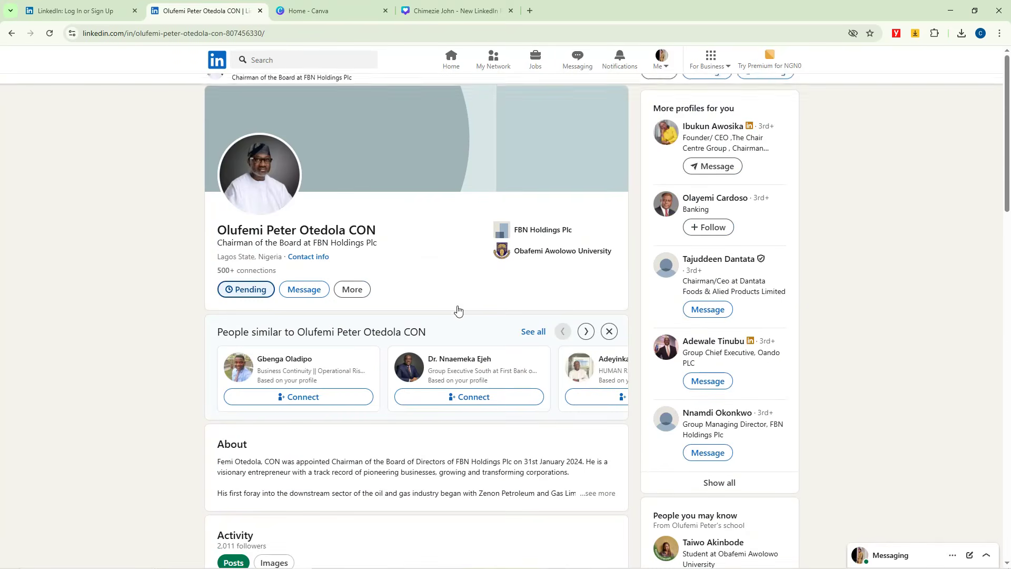
Return to the home feed and run a LinkedIn search for 'microsoft'
click(215, 62)
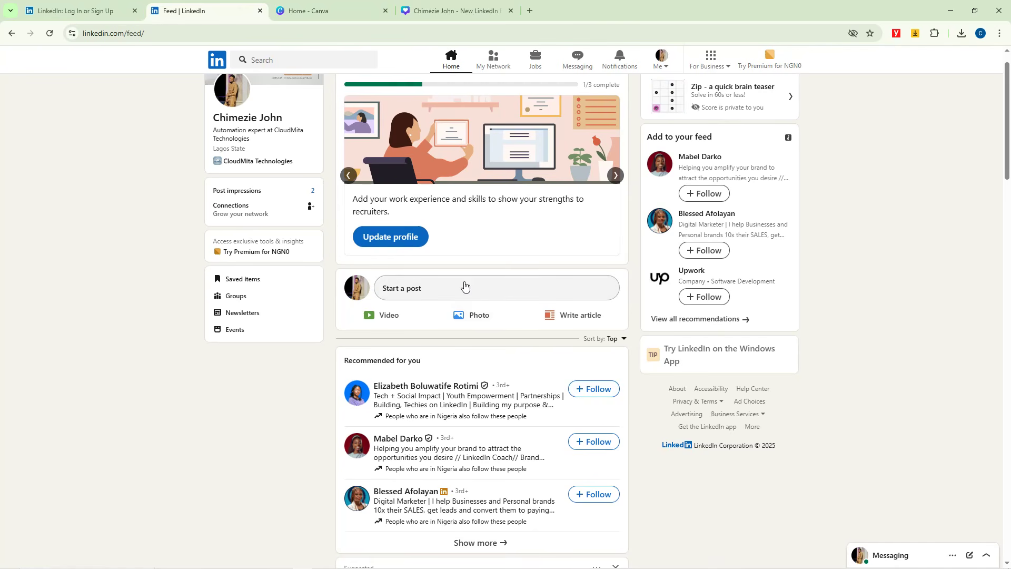
click(310, 59)
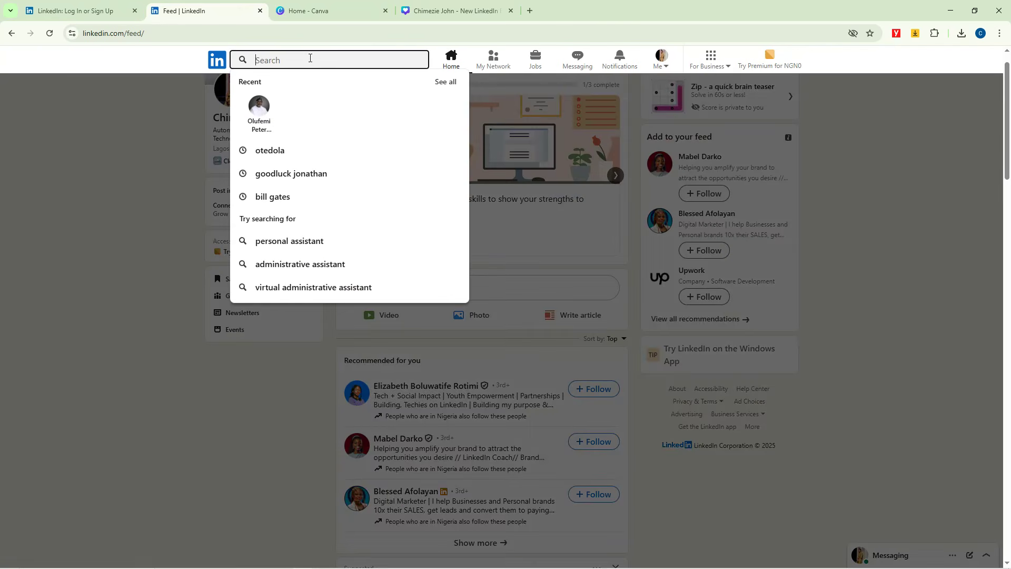
text(m)
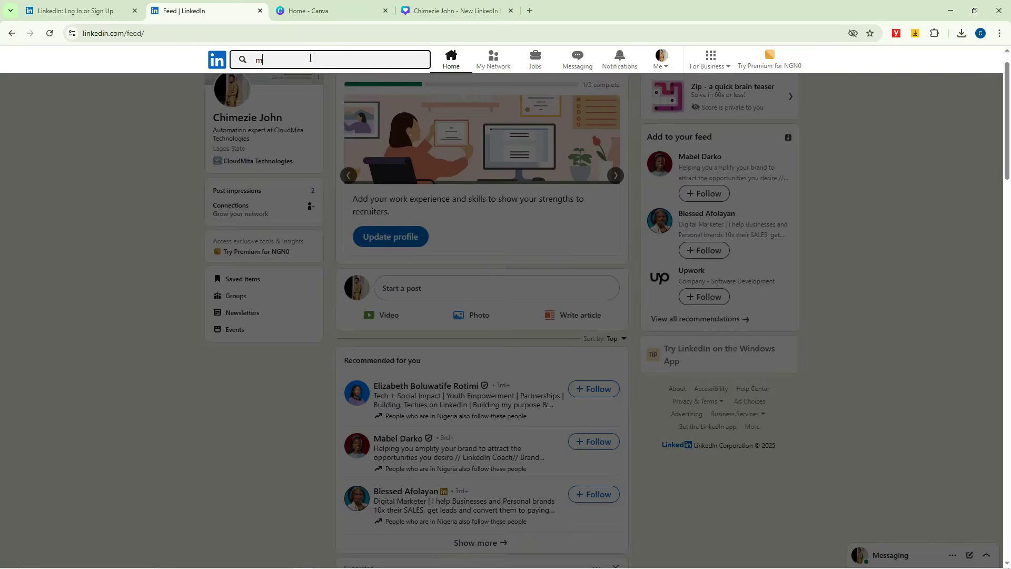
text(icrosoft)
key(Return)
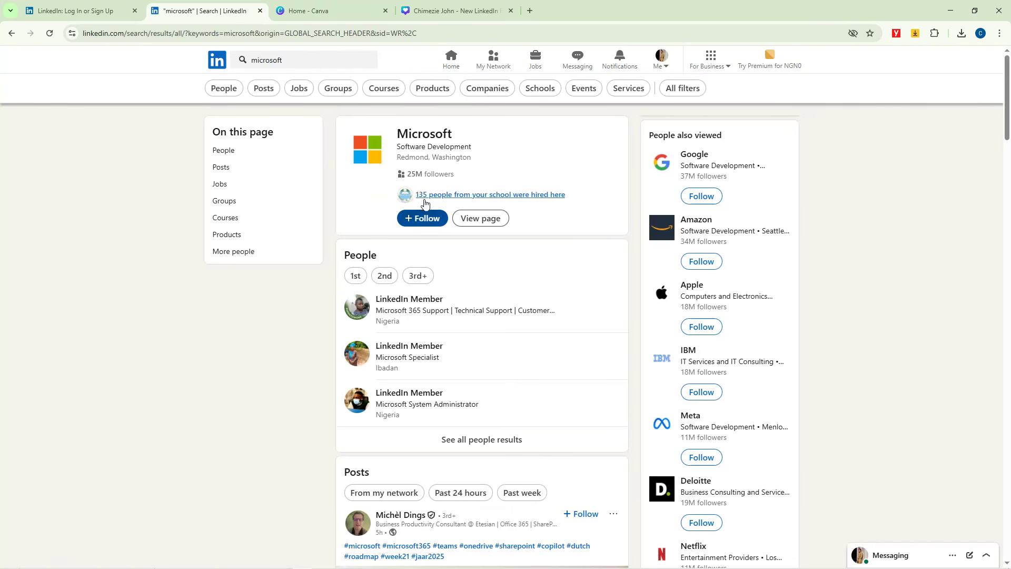
Follow the Microsoft company page from the results, then go back to the home feed
click(414, 220)
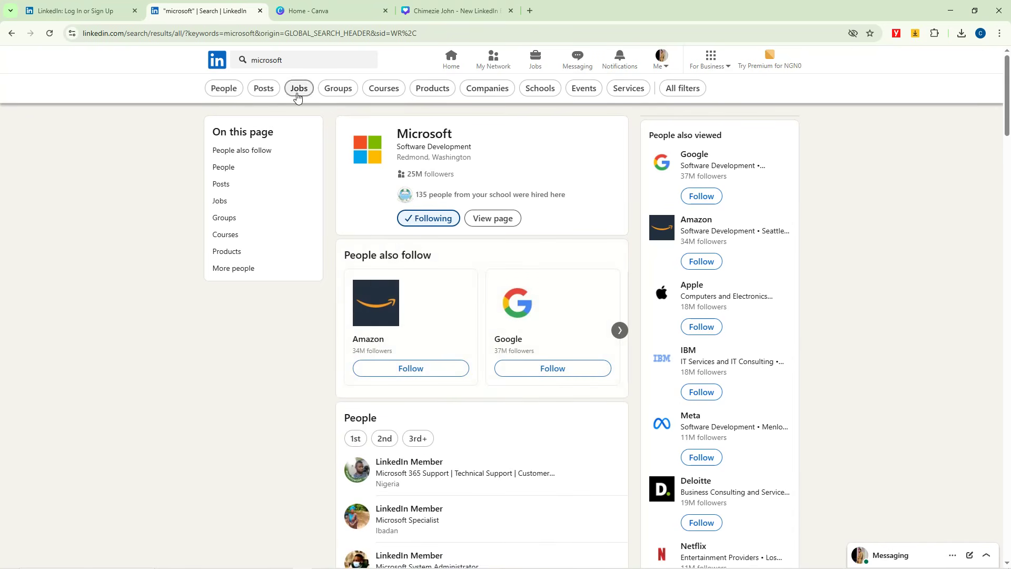
click(219, 63)
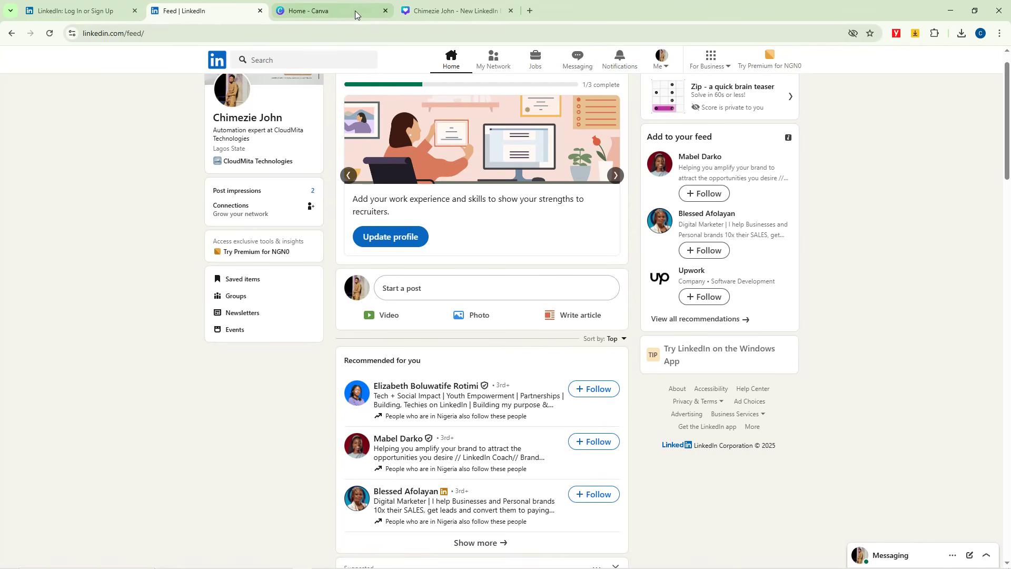
mouse_move(355, 3)
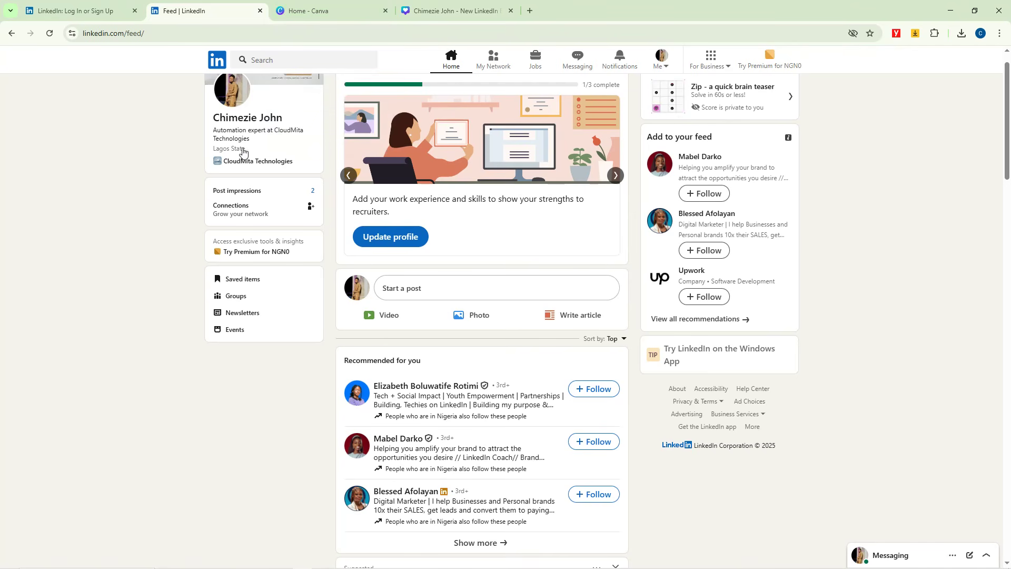
mouse_move(253, 567)
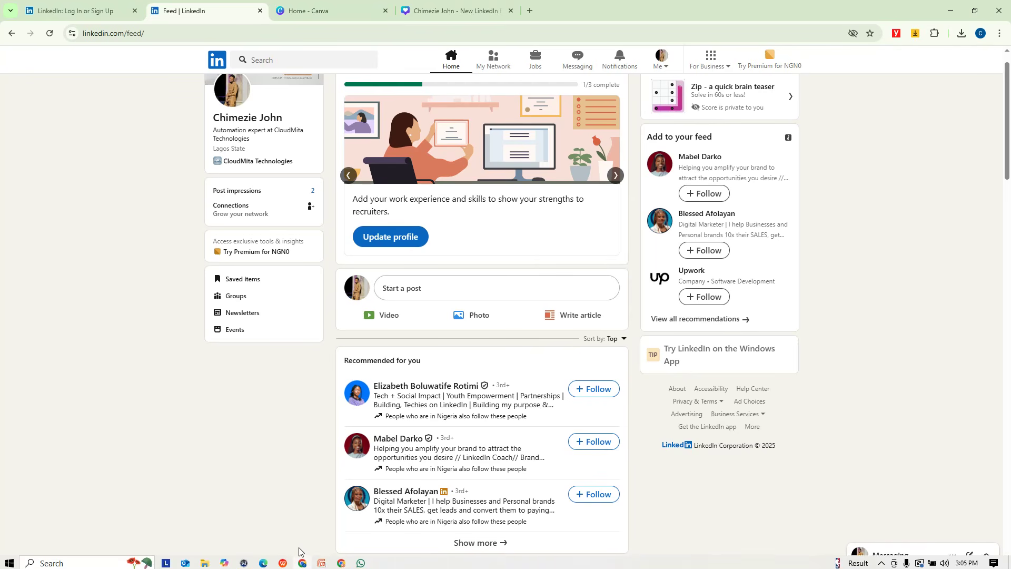
mouse_move(342, 562)
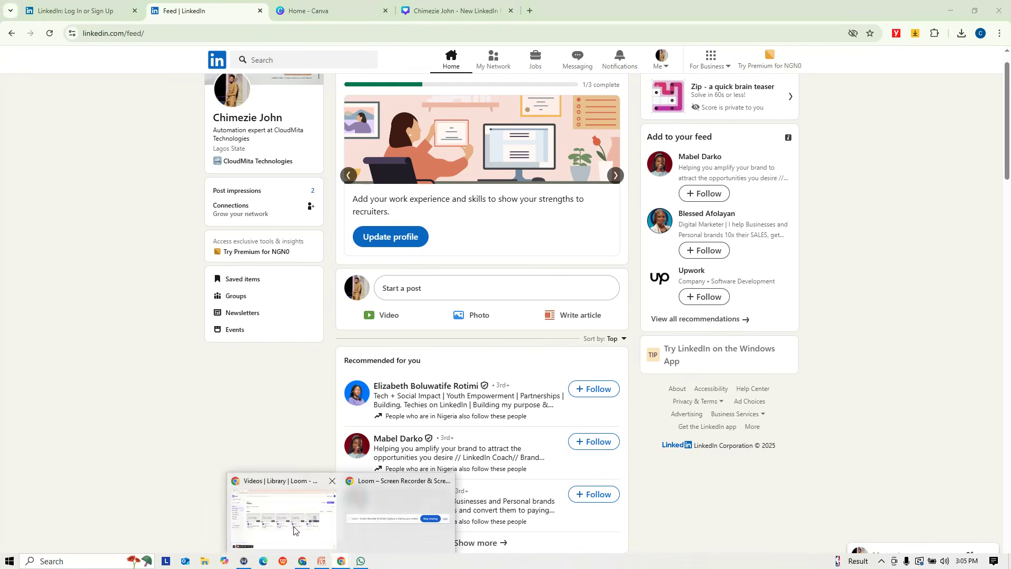